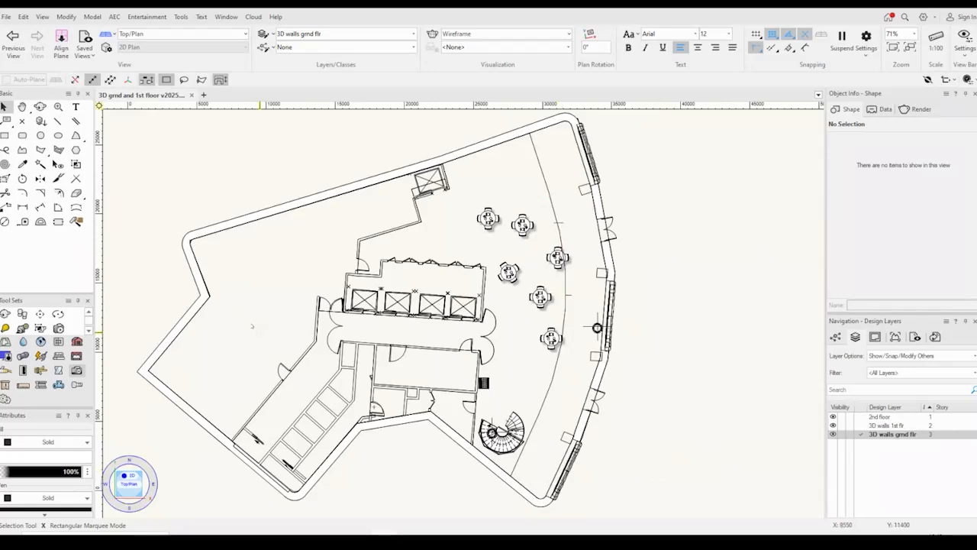
# Examine the building's arched facade in a shaded 3D view, then restore the Top/Plan view of the ground floor.
pyautogui.hotkey('shift', 'c')
pyautogui.moveTo(661, 405)
pyautogui.mouseDown()
pyautogui.moveTo(623, 372)
pyautogui.moveTo(600, 203)
pyautogui.mouseUp()
pyautogui.press('h')
pyautogui.moveTo(634, 337); pyautogui.dragTo(491, 254)
pyautogui.hotkey('shift', 'c')
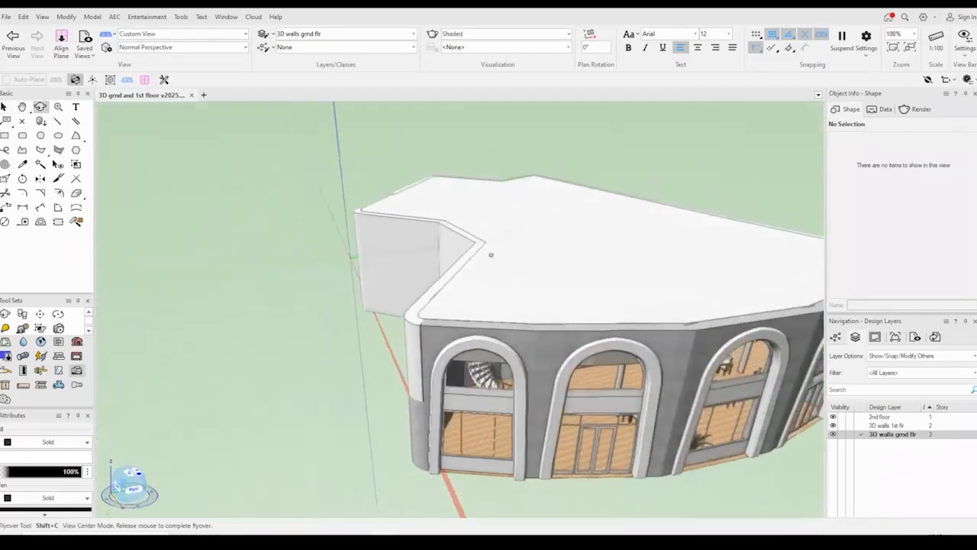
pyautogui.moveTo(589, 316); pyautogui.dragTo(345, 266, button='middle')
pyautogui.moveTo(346, 265); pyautogui.dragTo(384, 300)
pyautogui.press('x')
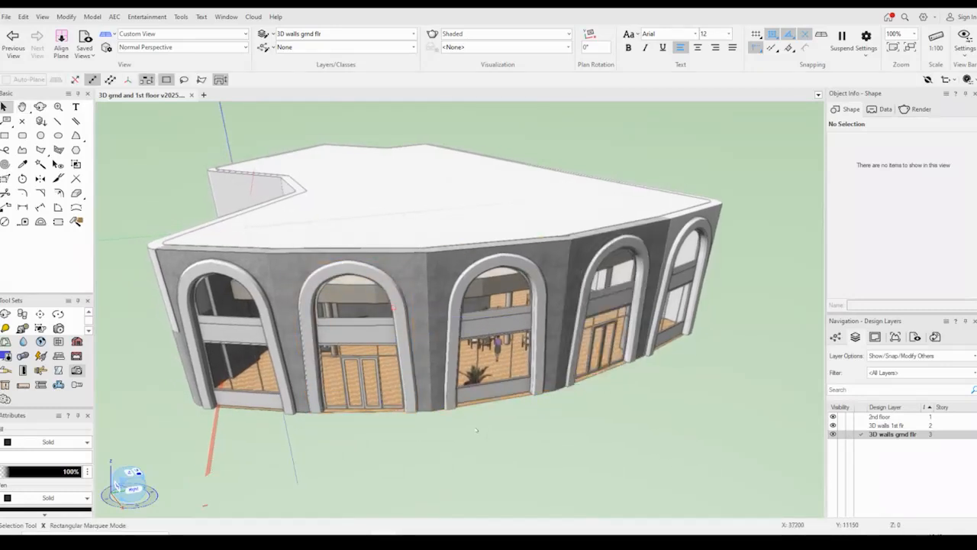
pyautogui.press('F5')
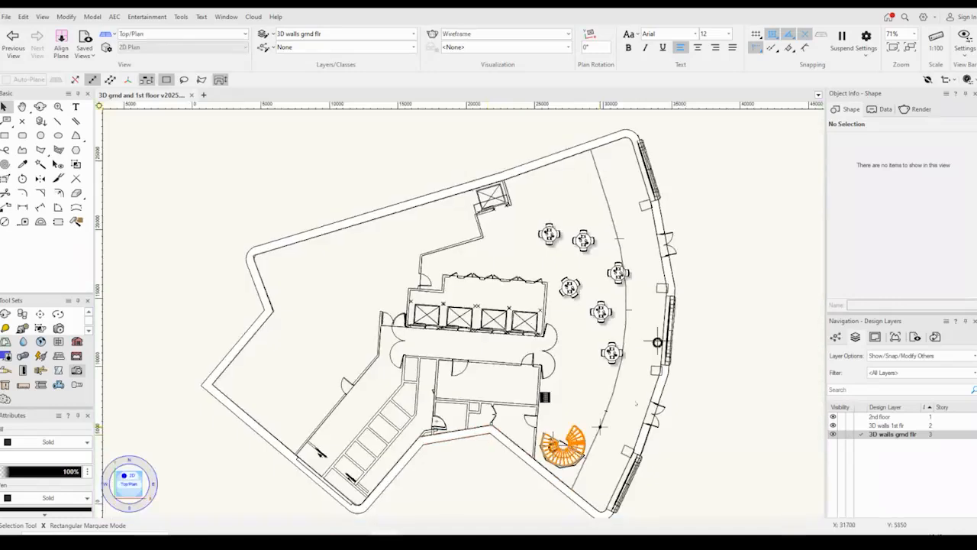
pyautogui.press('h')
pyautogui.moveTo(693, 362); pyautogui.dragTo(667, 363)
pyautogui.press('x')
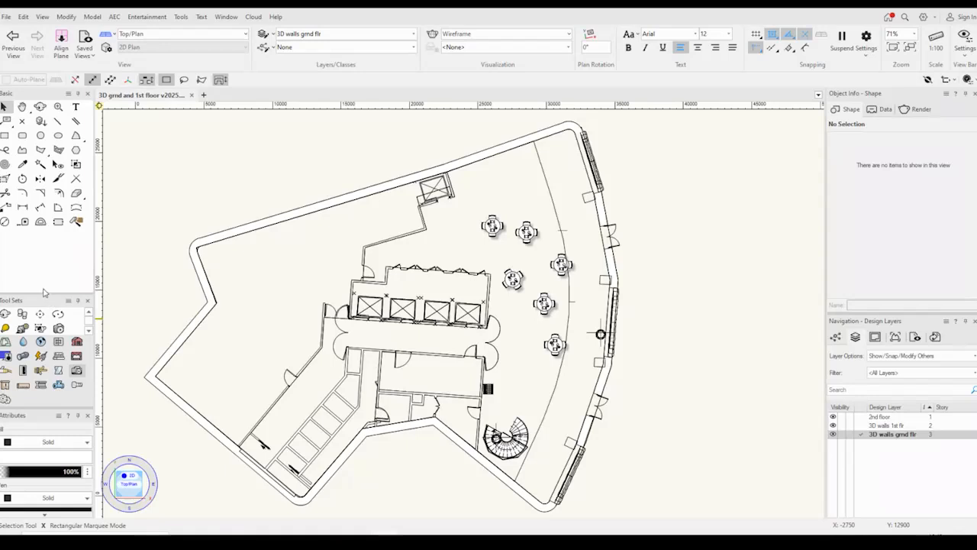
# Place a directional light outside the curved facade, level with the upper entrance doors.
pyautogui.moveTo(47, 268); pyautogui.dragTo(46, 265)
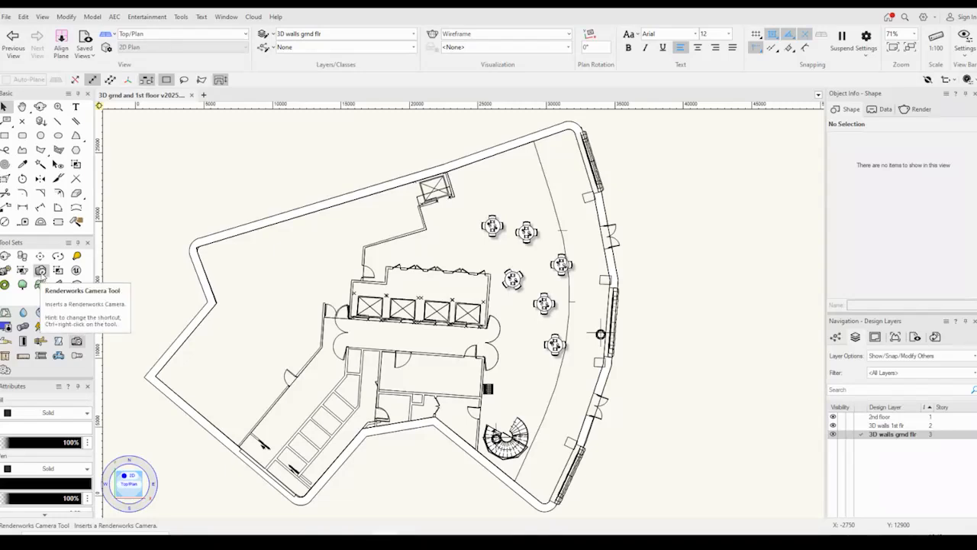
pyautogui.click(77, 258)
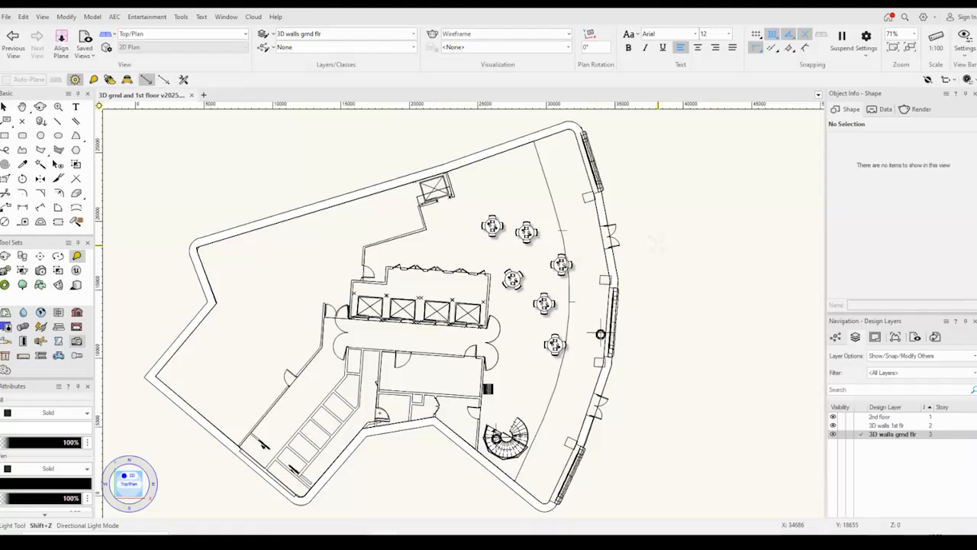
pyautogui.click(657, 244)
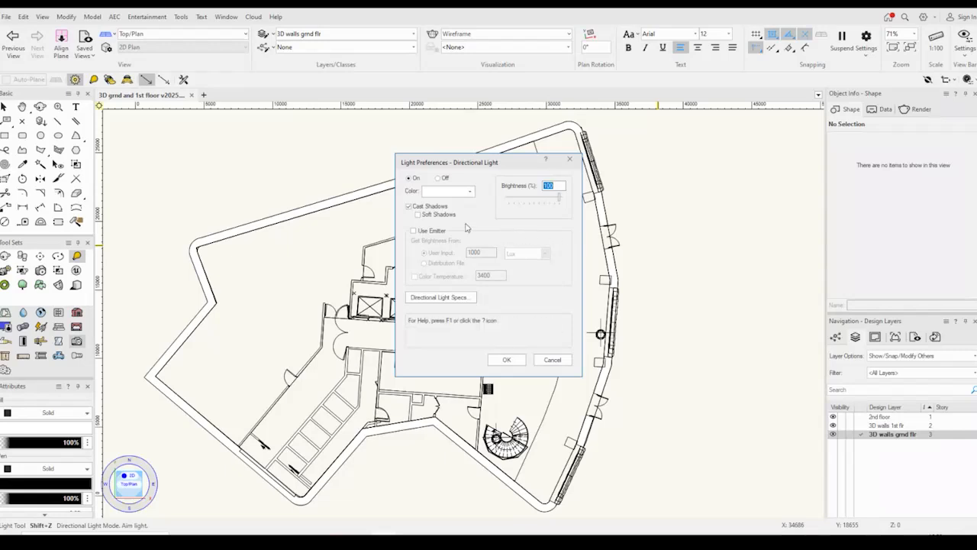
# Give the directional light soft shadows and 100% brightness, and review its position, azimuth and elevation settings.
pyautogui.click(419, 216)
pyautogui.doubleClick(553, 186)
pyautogui.write('300')
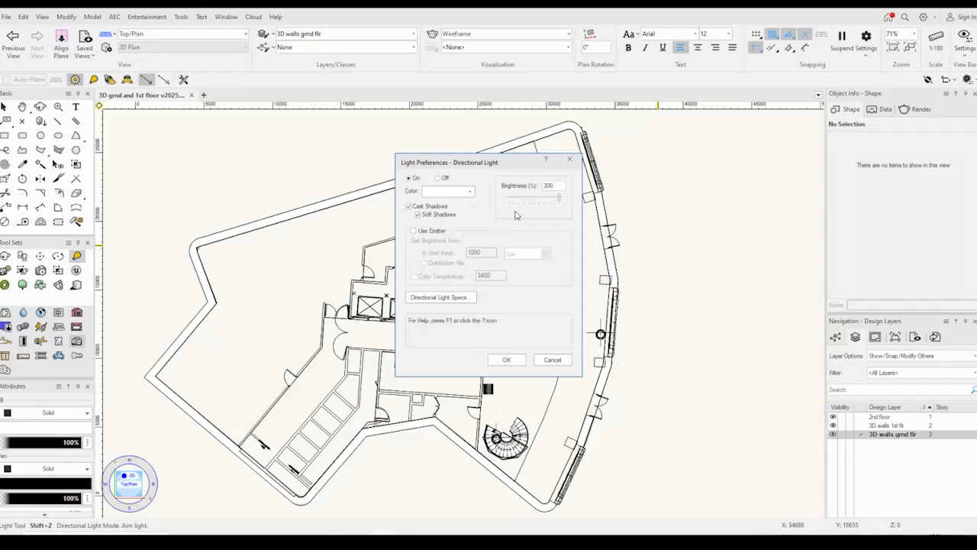
pyautogui.doubleClick(558, 185)
pyautogui.write('100')
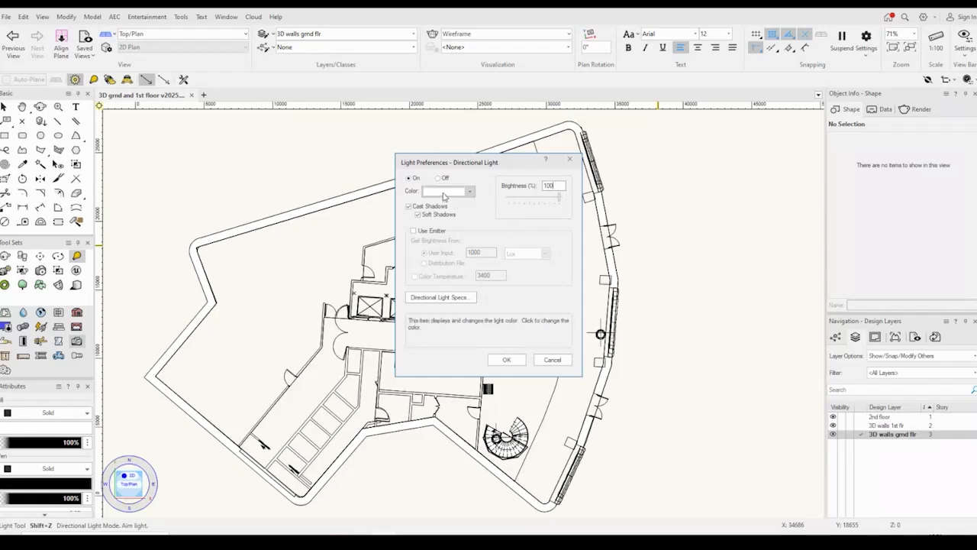
pyautogui.click(444, 191)
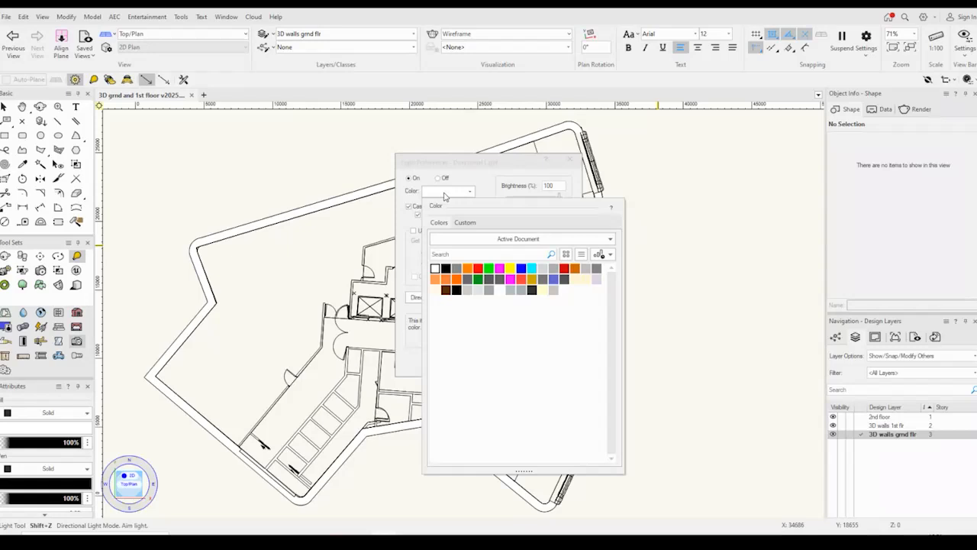
pyautogui.click(480, 181)
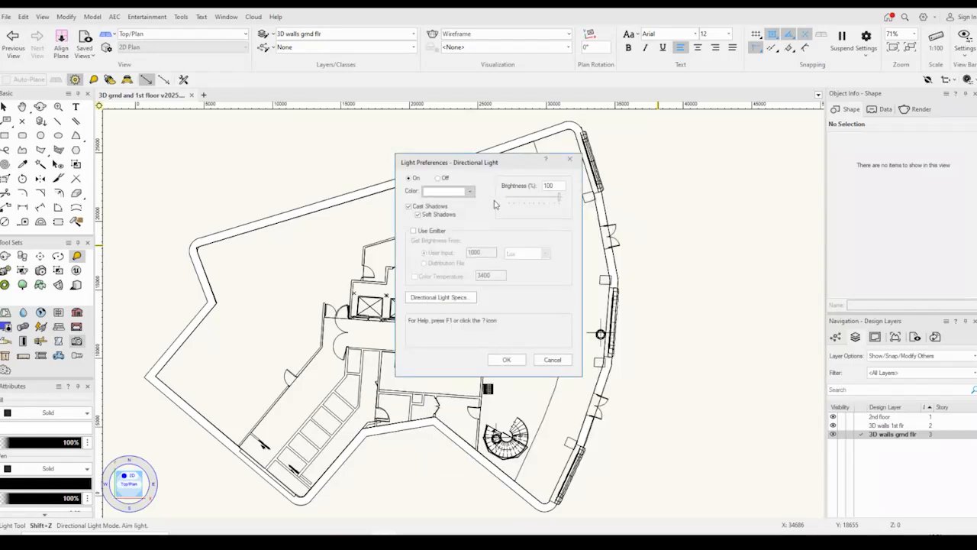
pyautogui.click(512, 362)
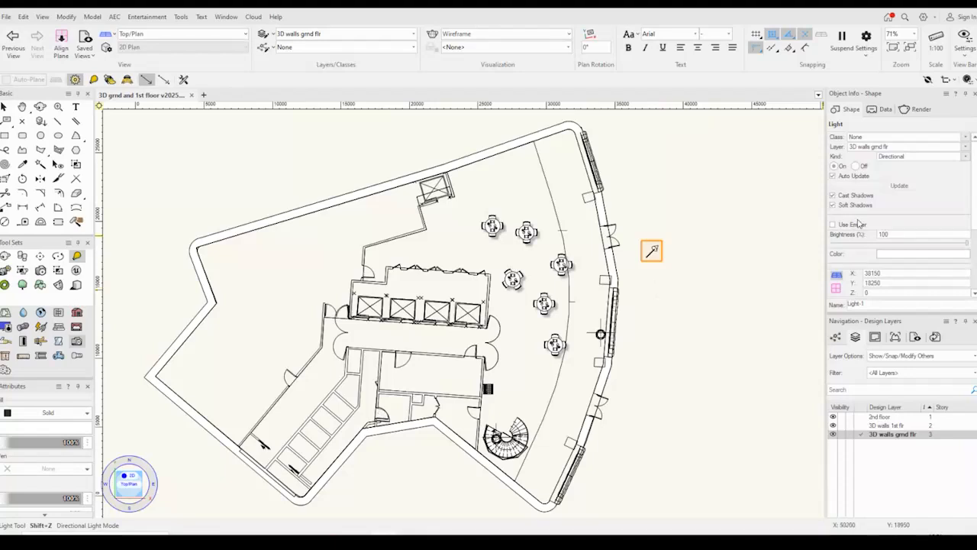
pyautogui.scroll(-1, 860, 223)
pyautogui.scroll(-4, 902, 222)
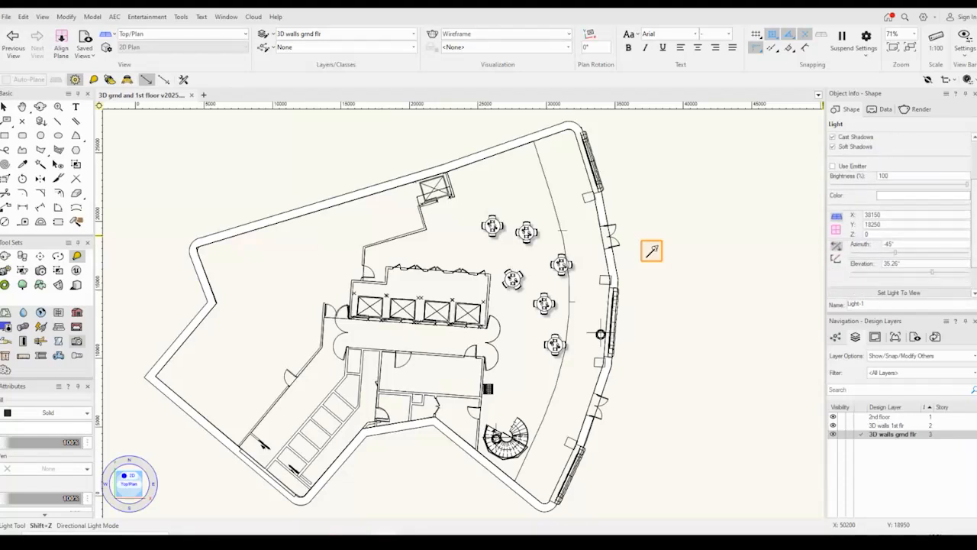
pyautogui.scroll(-1, 901, 222)
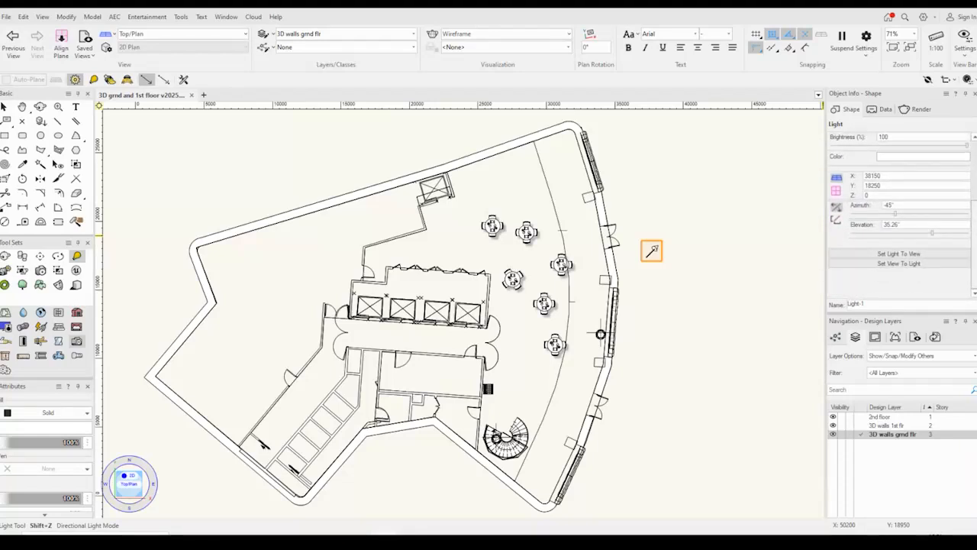
pyautogui.scroll(3, 901, 222)
pyautogui.scroll(2, 902, 214)
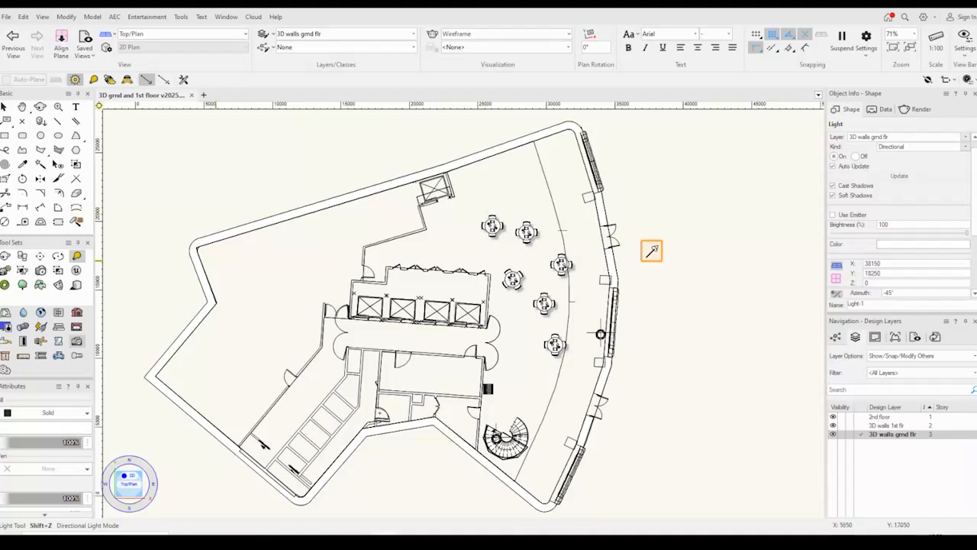
# Place a Renderworks camera above the northernmost dining tables, aimed down through the room with a sight line about 5.8 m long.
pyautogui.click(40, 271)
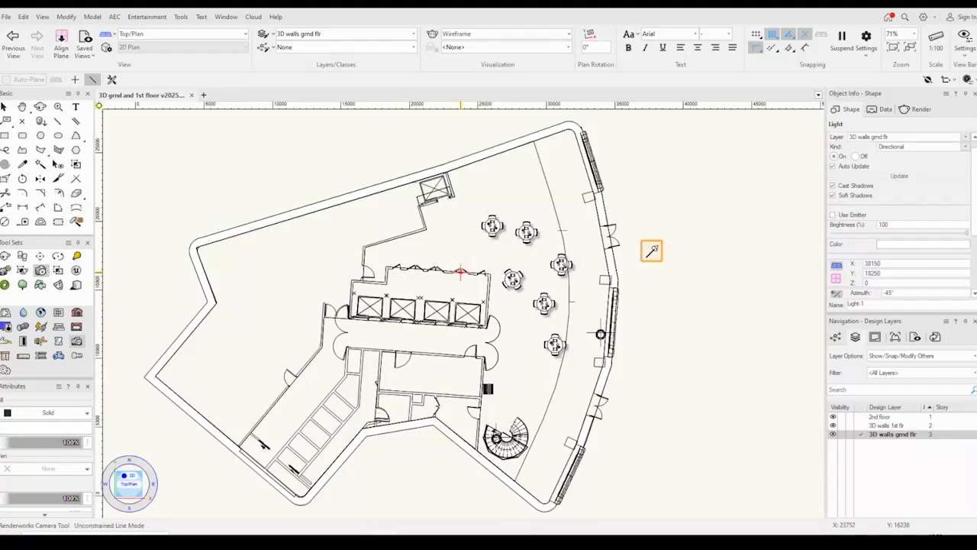
pyautogui.click(519, 188)
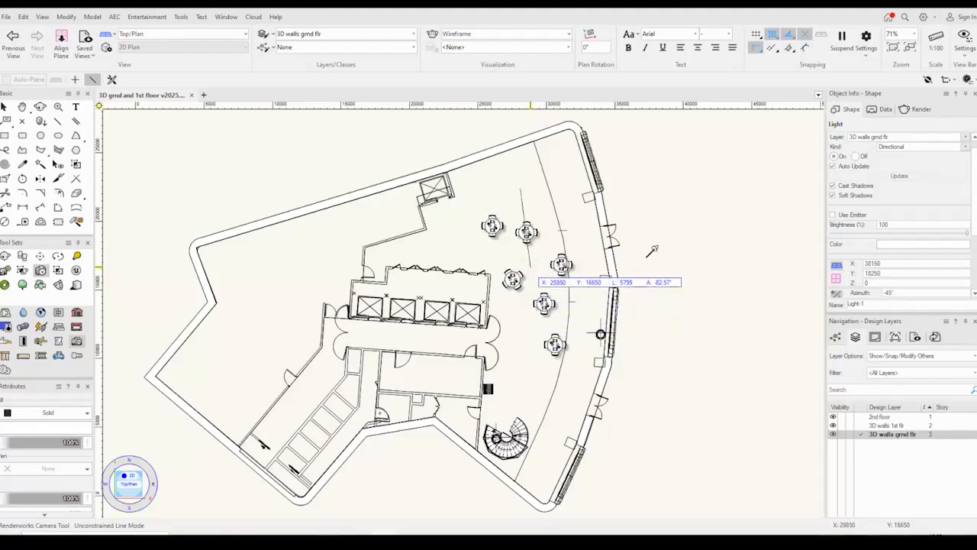
pyautogui.click(529, 267)
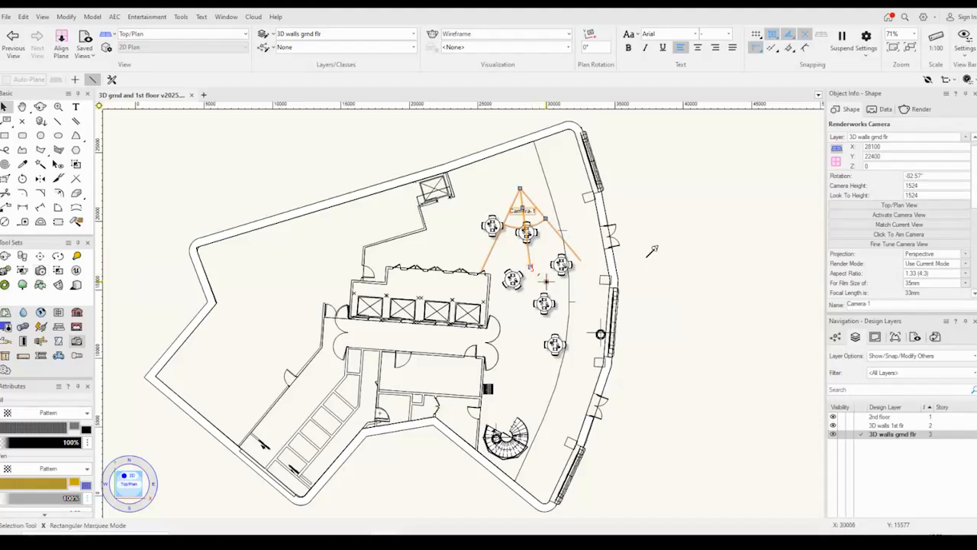
pyautogui.press('x')
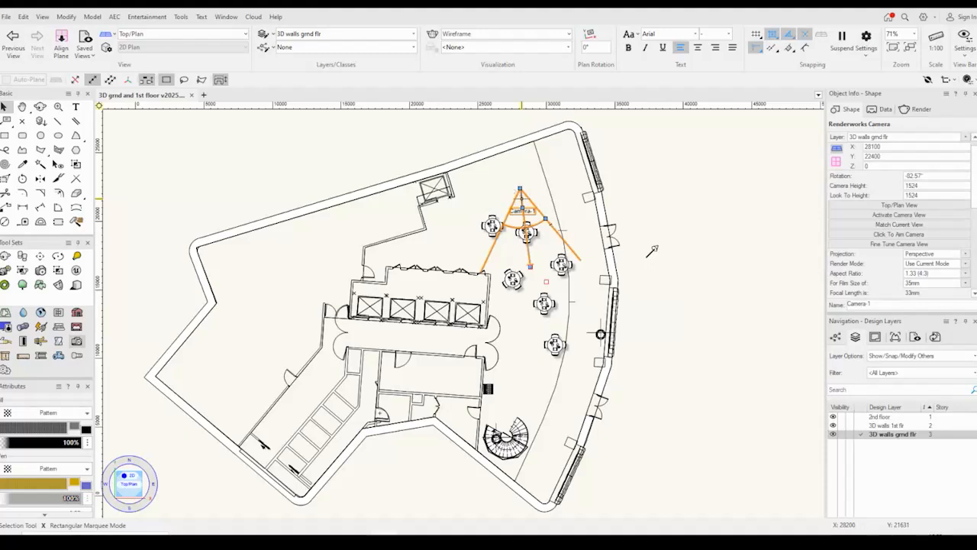
# Move the camera back to about X 27731, Y 23040 and aim it at a rotation of about -74°.
pyautogui.moveTo(520, 188)
pyautogui.mouseDown()
pyautogui.moveTo(500, 177)
pyautogui.moveTo(520, 166)
pyautogui.moveTo(514, 180)
pyautogui.mouseUp()
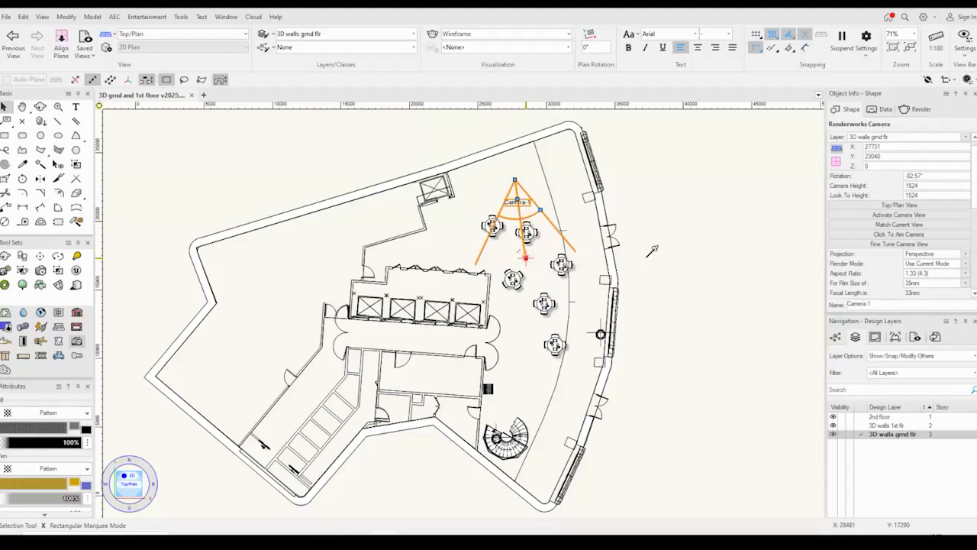
pyautogui.click(526, 258)
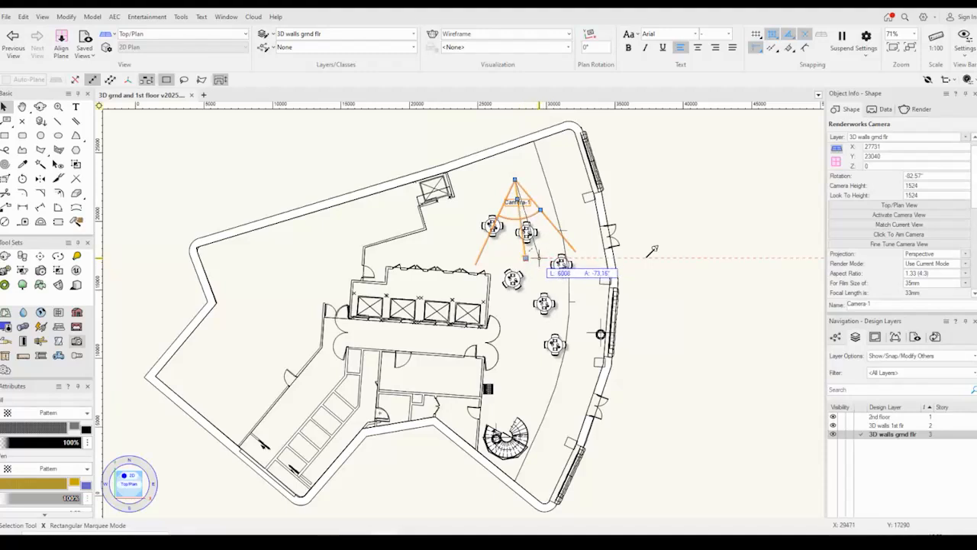
pyautogui.click(538, 260)
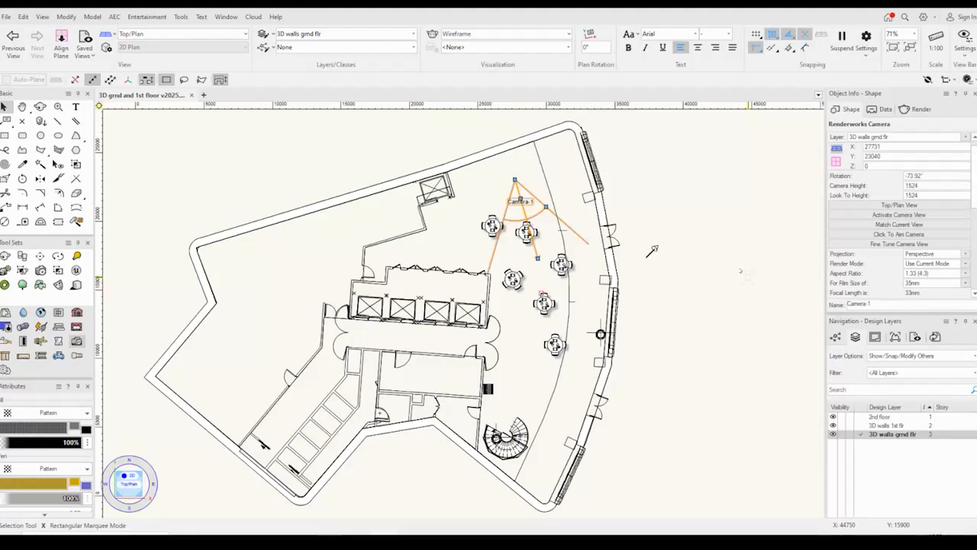
# Activate the camera's view and render the dining area in Shaded mode.
pyautogui.click(866, 219)
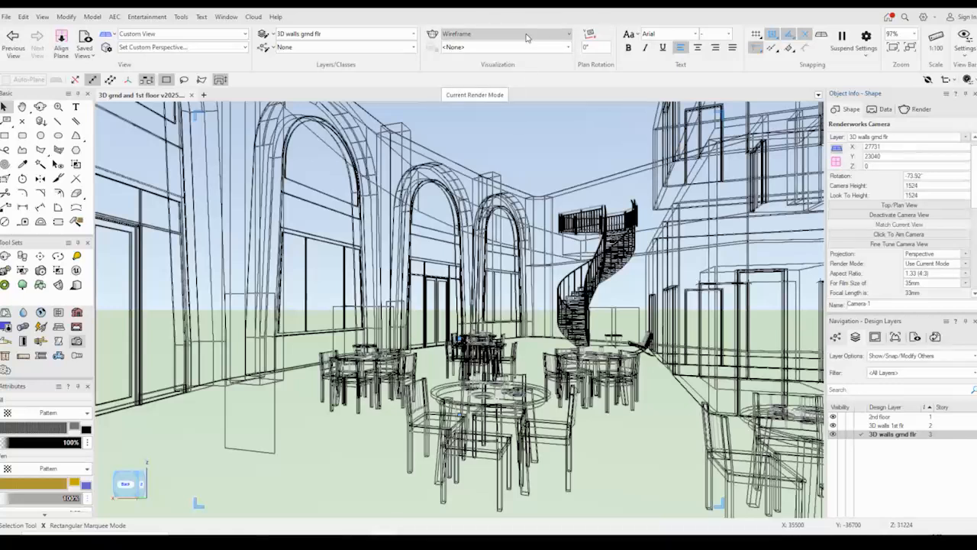
pyautogui.click(526, 34)
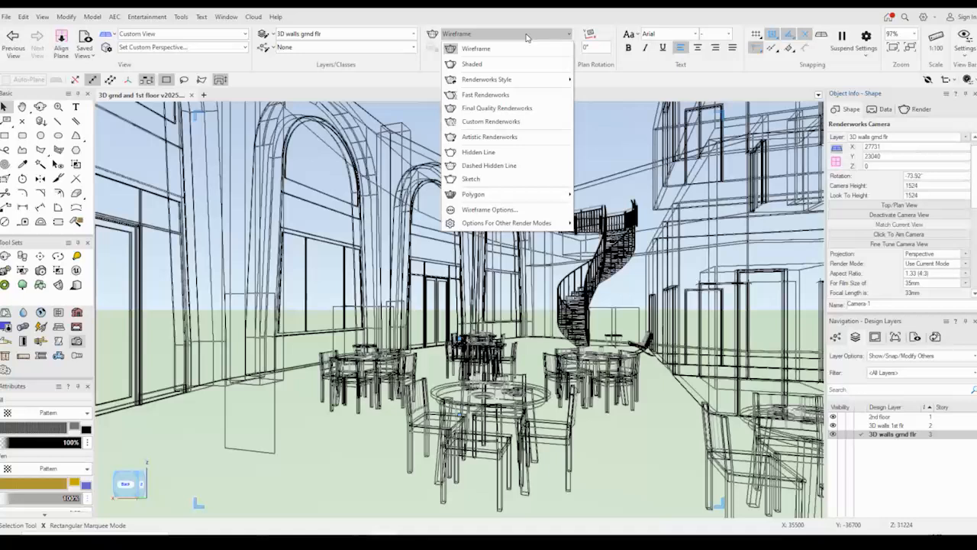
pyautogui.click(474, 65)
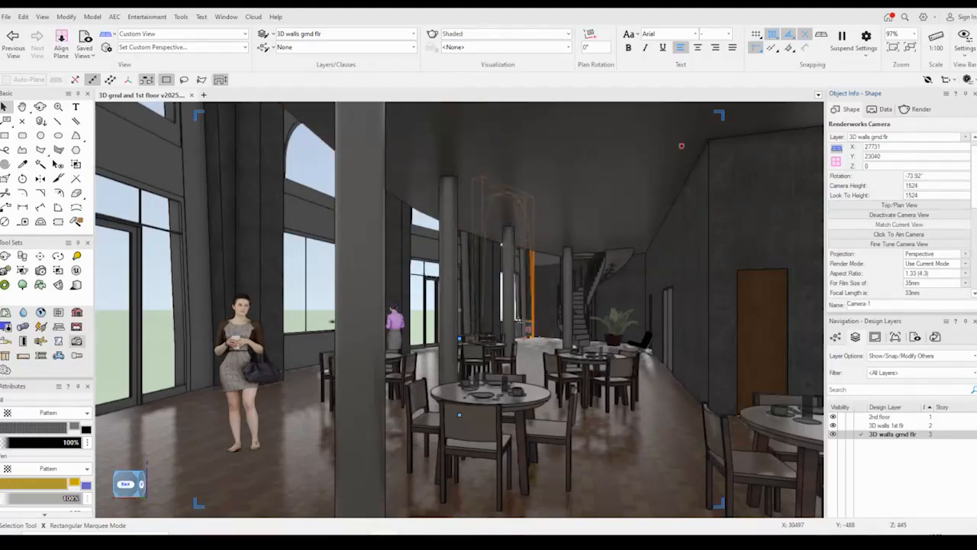
# Adjust the camera to a rotation of about -79.8° and a look-to height of about 1186, and deactivate its view.
pyautogui.moveTo(519, 321)
pyautogui.mouseDown(button='middle')
pyautogui.moveTo(575, 317)
pyautogui.moveTo(462, 316)
pyautogui.moveTo(480, 317)
pyautogui.moveTo(483, 332)
pyautogui.moveTo(474, 308)
pyautogui.moveTo(508, 351)
pyautogui.moveTo(524, 338)
pyautogui.moveTo(511, 346)
pyautogui.moveTo(517, 348)
pyautogui.moveTo(507, 324)
pyautogui.mouseUp(button='middle')
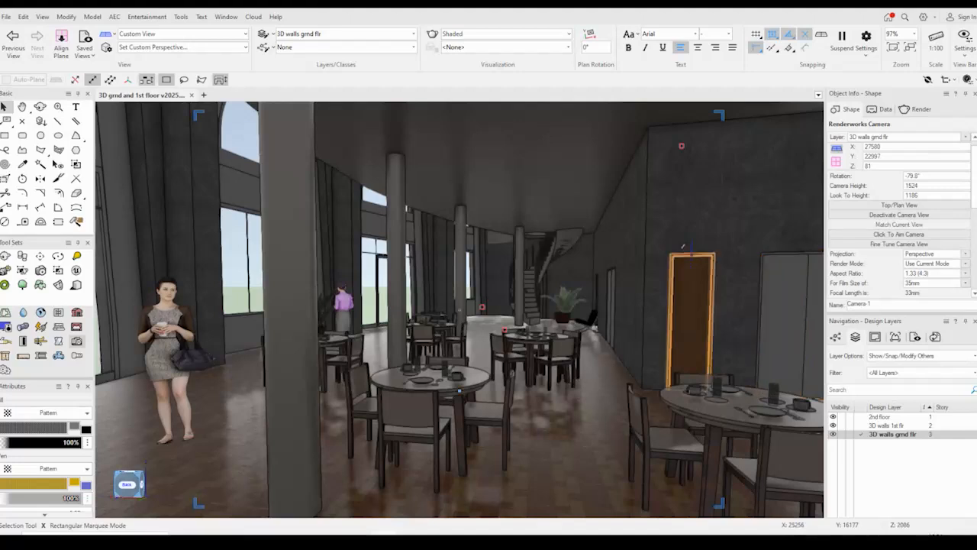
pyautogui.click(856, 216)
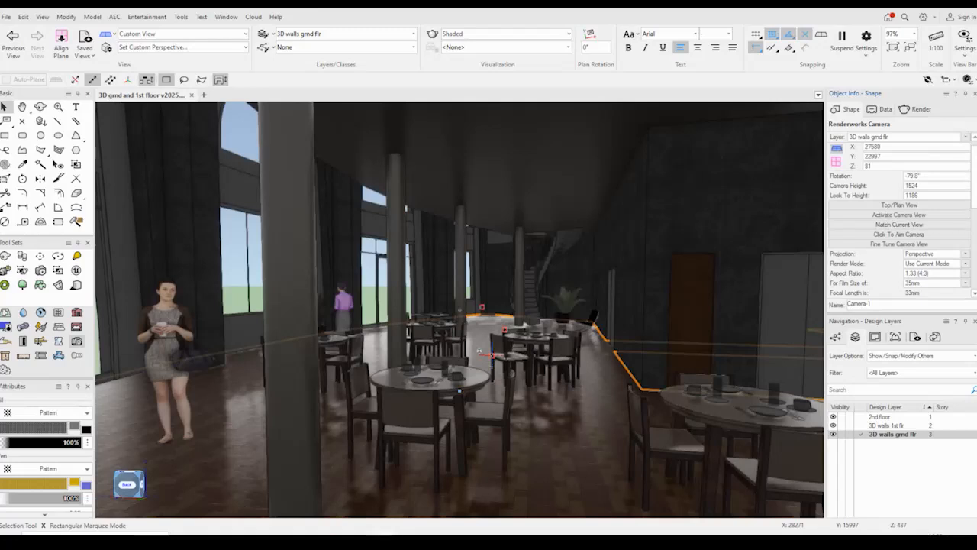
# Show the Visualization Lights palette and select the directional light in the document from its list.
pyautogui.click(222, 16)
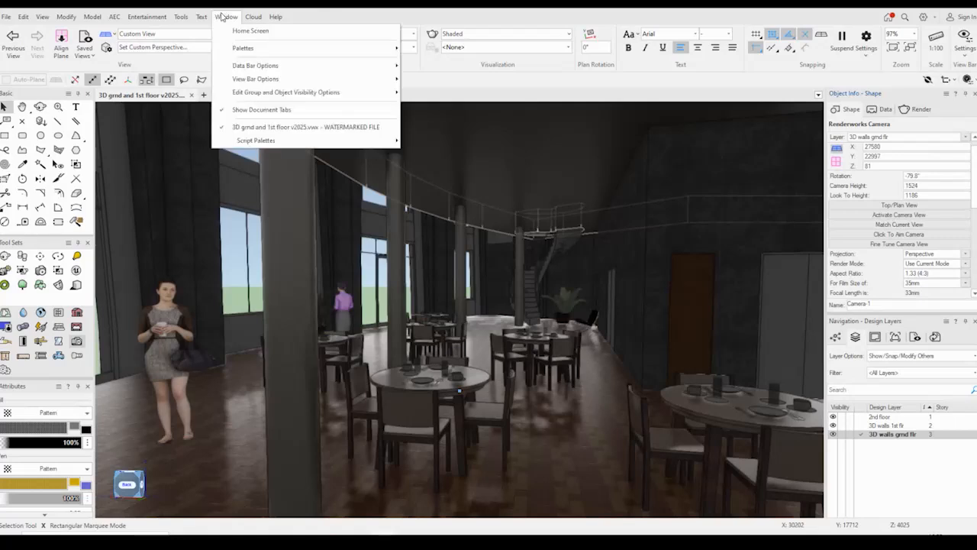
pyautogui.moveTo(246, 51)
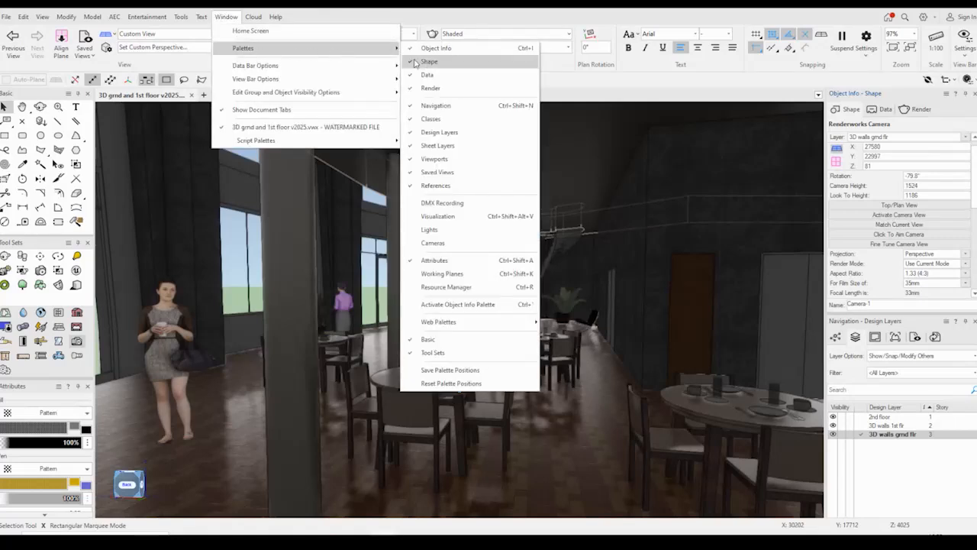
pyautogui.click(459, 233)
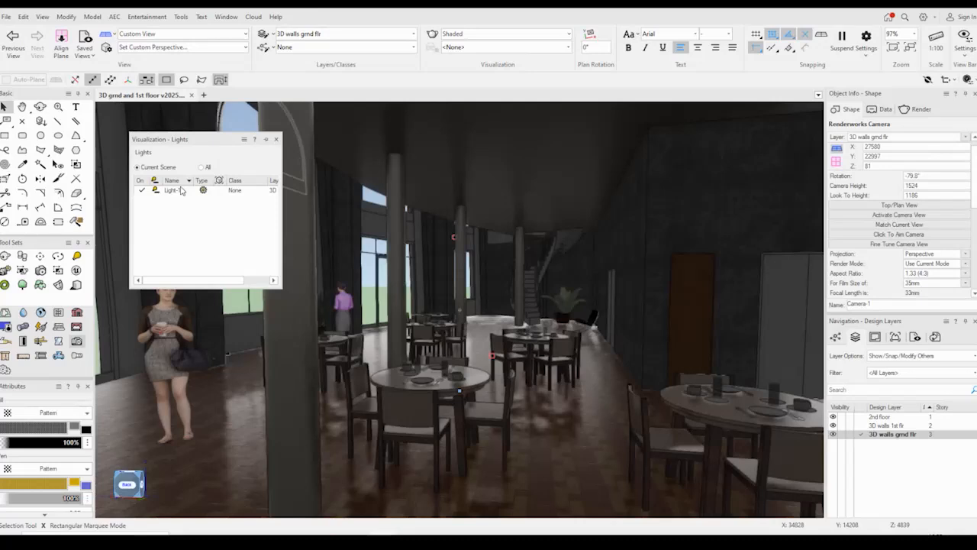
pyautogui.moveTo(191, 141)
pyautogui.mouseDown()
pyautogui.moveTo(258, 141)
pyautogui.moveTo(208, 136)
pyautogui.mouseUp()
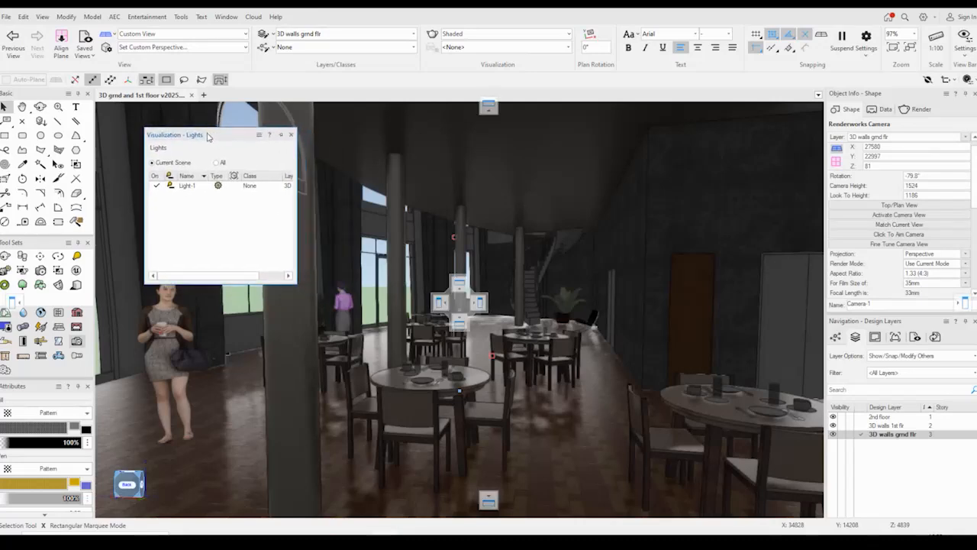
pyautogui.rightClick(185, 190)
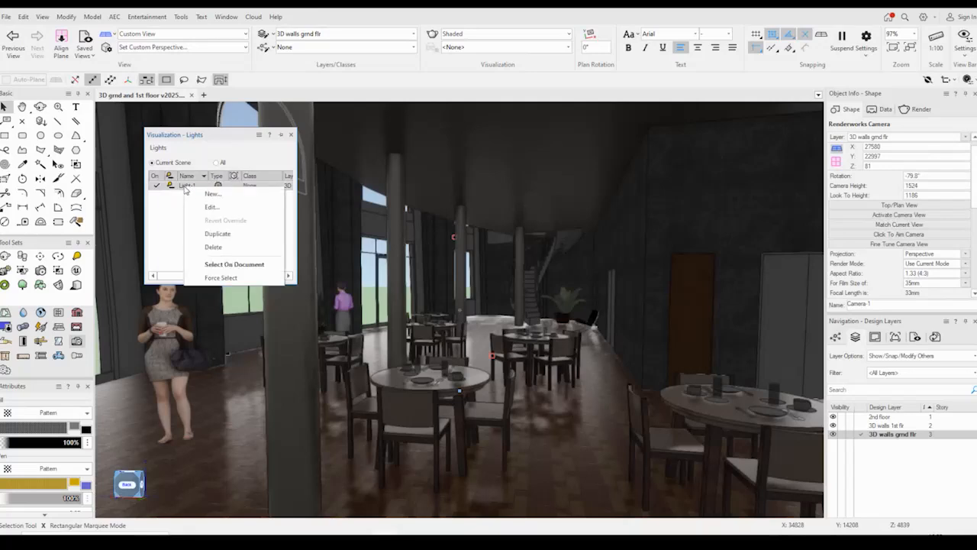
pyautogui.click(225, 264)
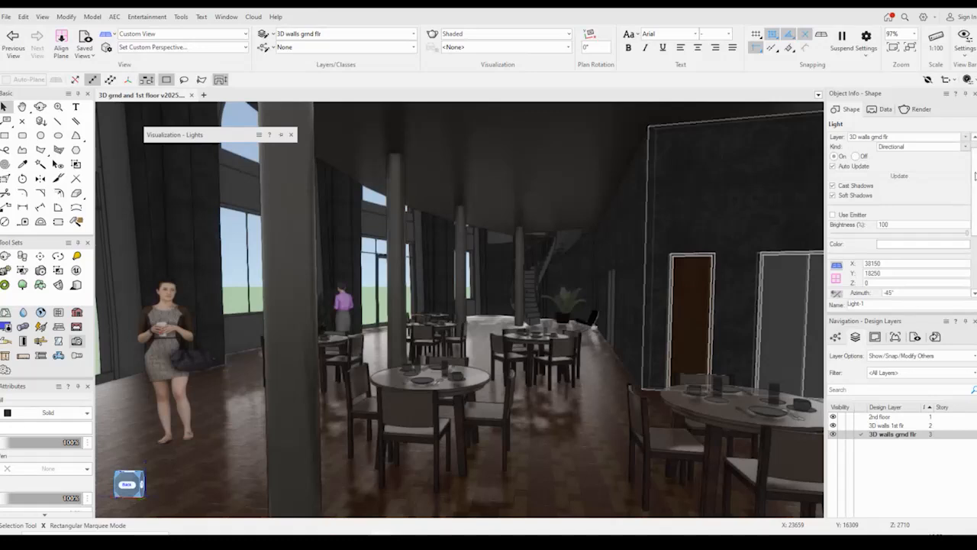
# Set the directional light's azimuth to 80° so it shines through the dining area's windows.
pyautogui.moveTo(976, 176); pyautogui.dragTo(975, 222)
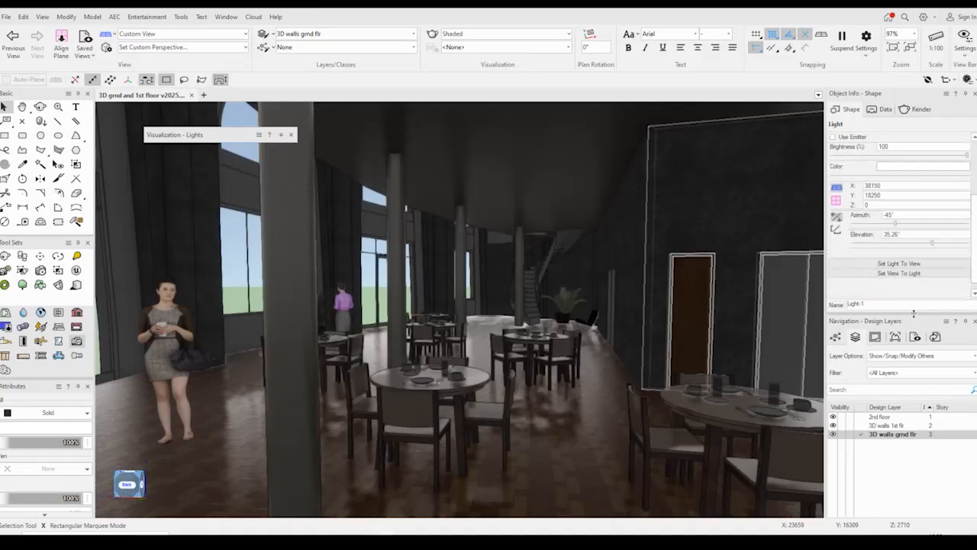
pyautogui.moveTo(908, 318); pyautogui.dragTo(904, 372)
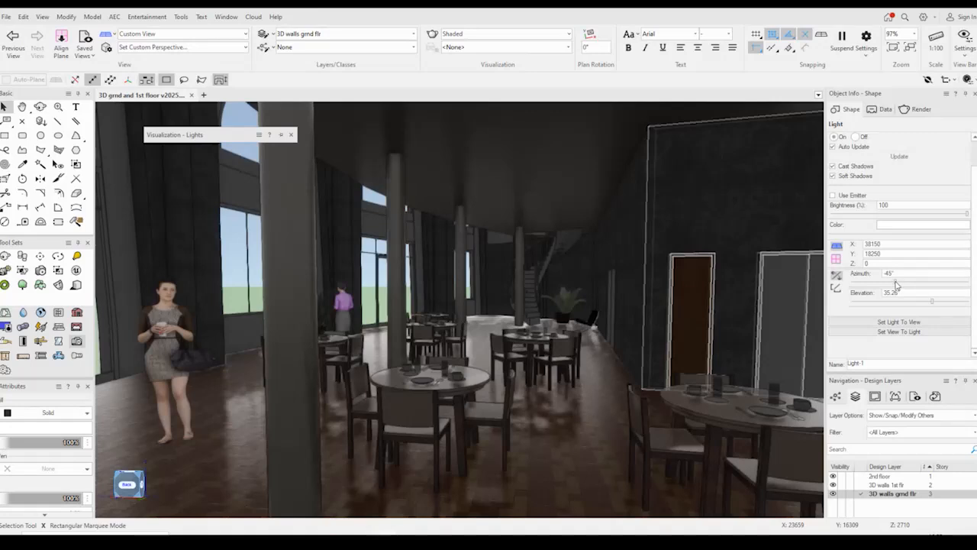
pyautogui.moveTo(898, 285); pyautogui.dragTo(937, 276)
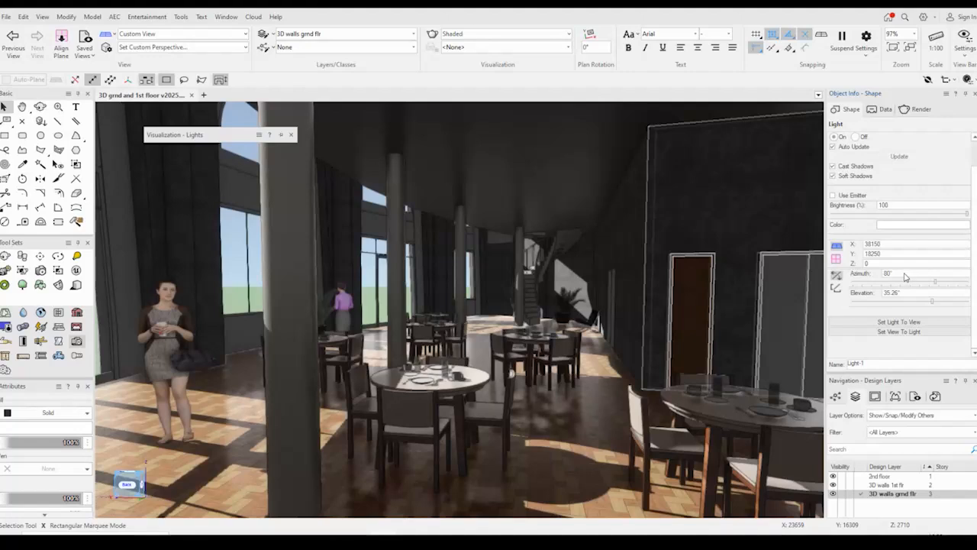
# Try several elevations for the directional light and settle on 48°.
pyautogui.click(931, 304)
pyautogui.moveTo(932, 304); pyautogui.dragTo(916, 305)
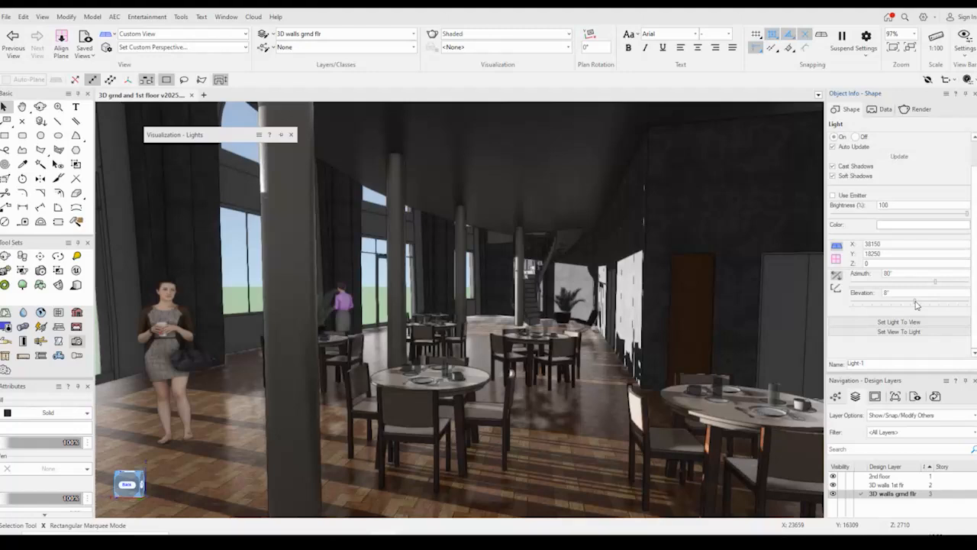
pyautogui.moveTo(916, 304); pyautogui.dragTo(947, 305)
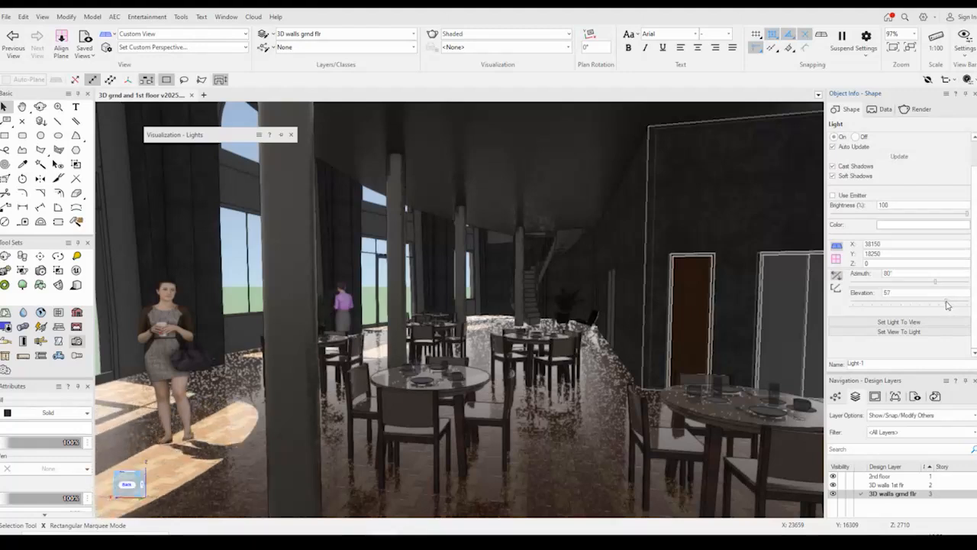
pyautogui.moveTo(947, 306); pyautogui.dragTo(942, 305)
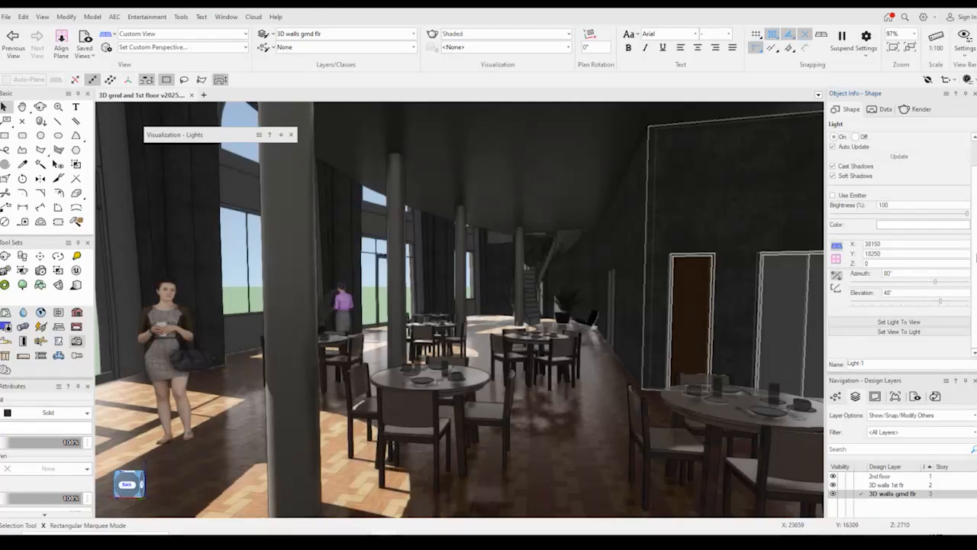
# Delete the directional light through the Visualization Lights list and undo the deletion.
pyautogui.press('h')
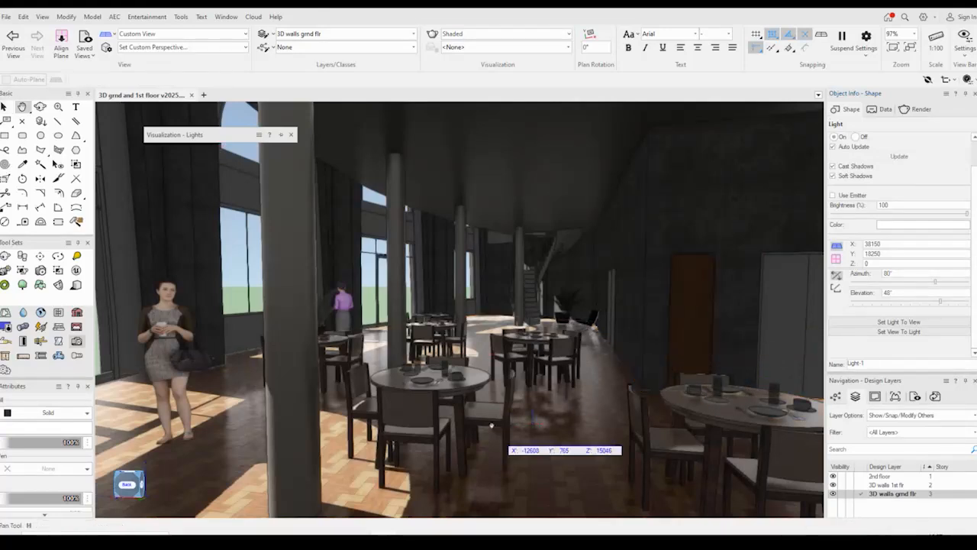
pyautogui.moveTo(492, 425); pyautogui.dragTo(494, 400)
pyautogui.press('x')
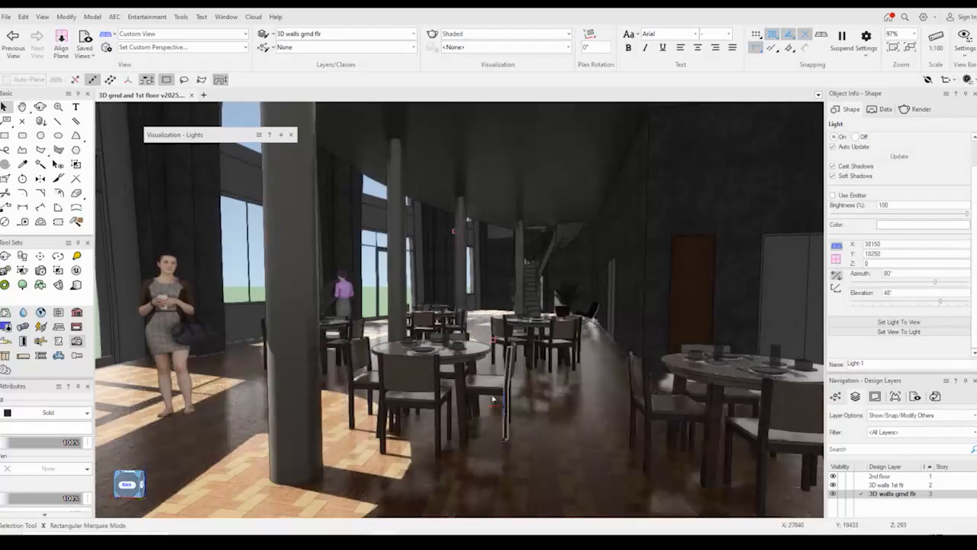
pyautogui.scroll(-2, 493, 398)
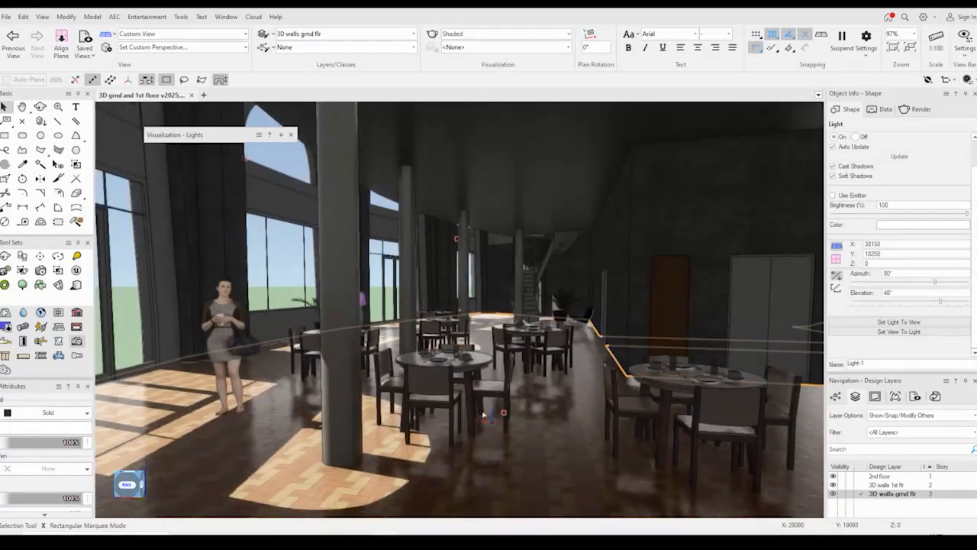
pyautogui.scroll(-1, 484, 415)
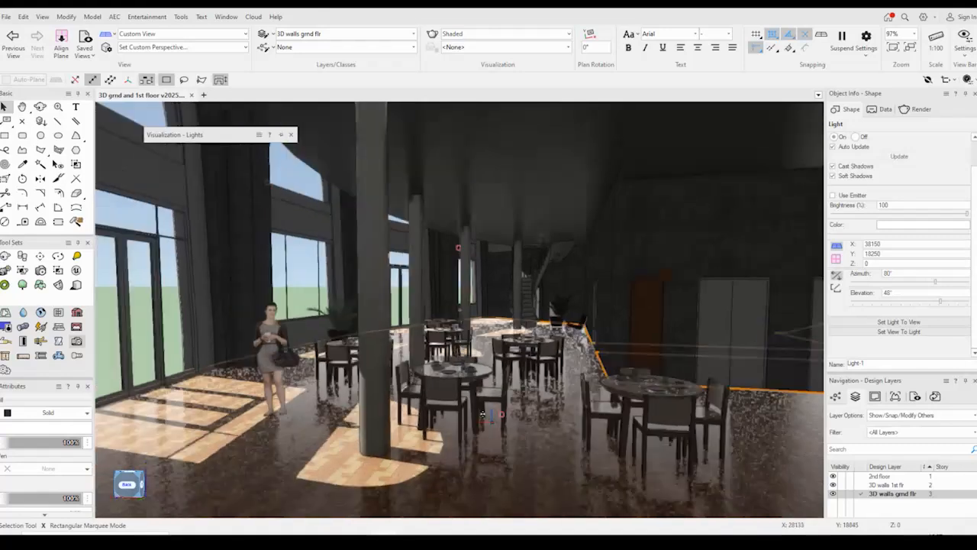
pyautogui.moveTo(482, 416); pyautogui.dragTo(471, 414, button='middle')
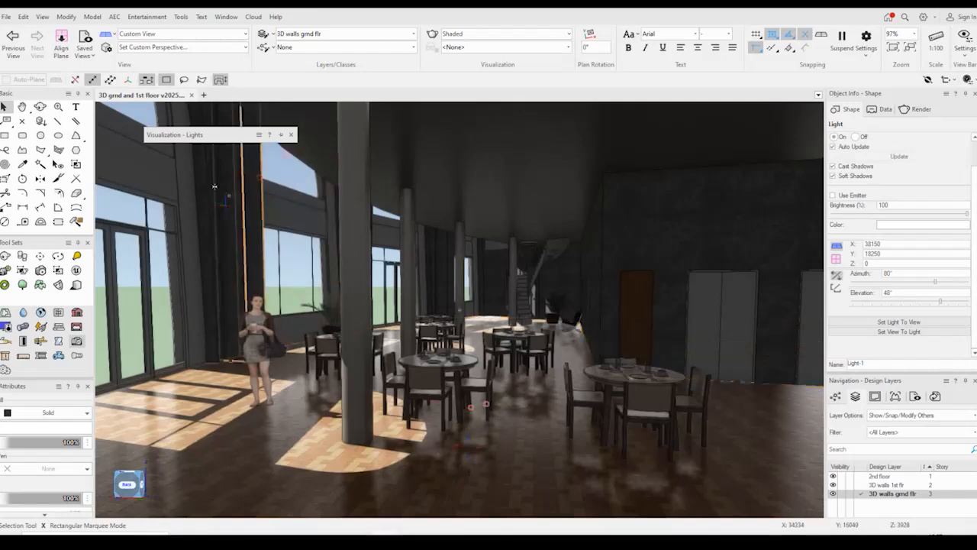
pyautogui.moveTo(208, 140)
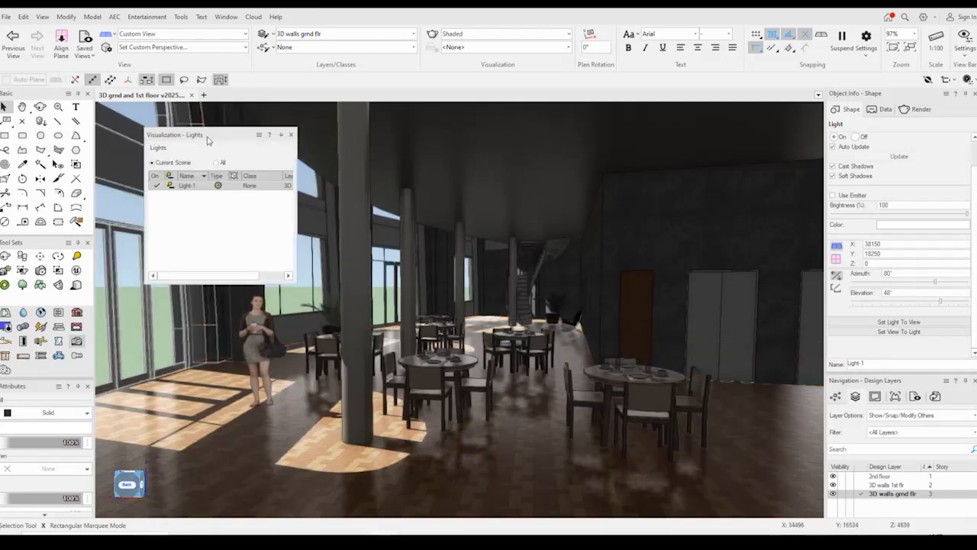
pyautogui.rightClick(185, 189)
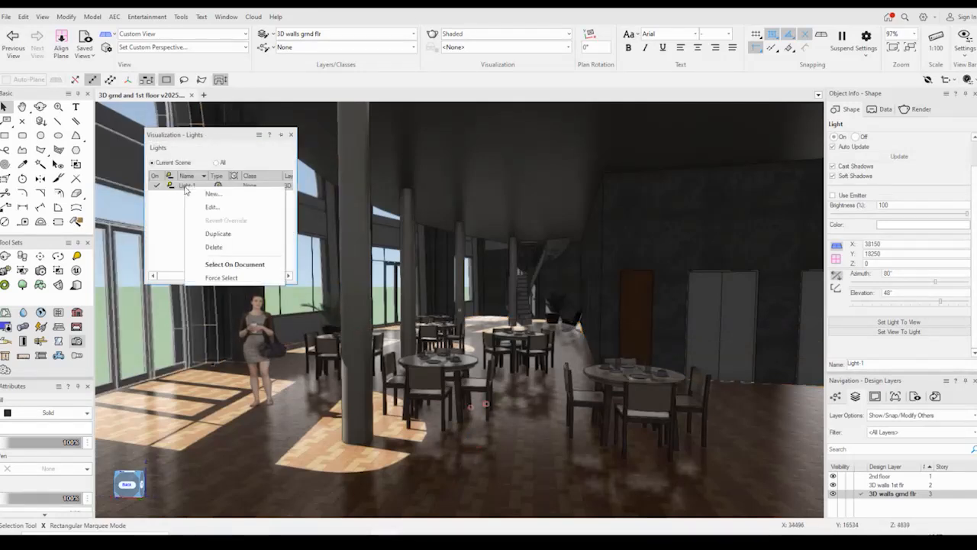
pyautogui.click(213, 247)
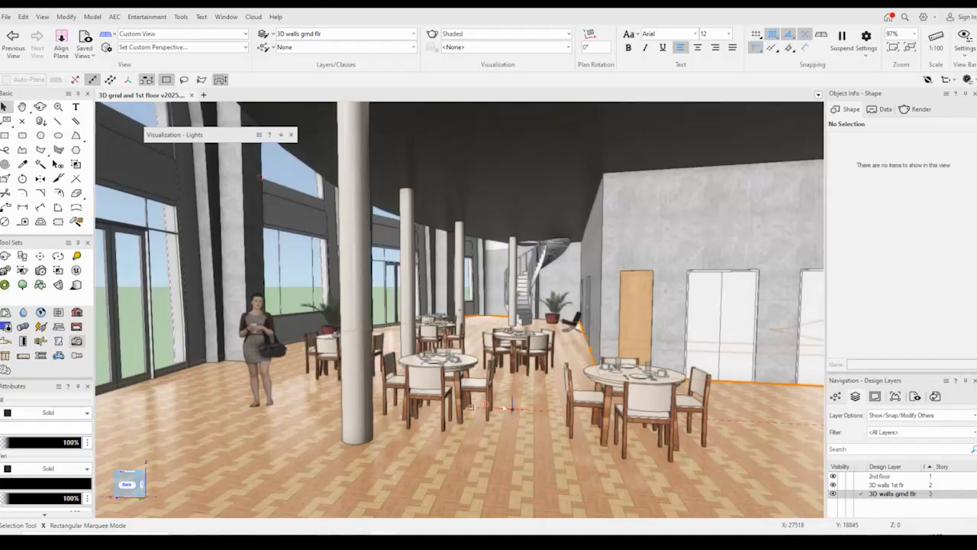
pyautogui.click(24, 19)
pyautogui.click(35, 31)
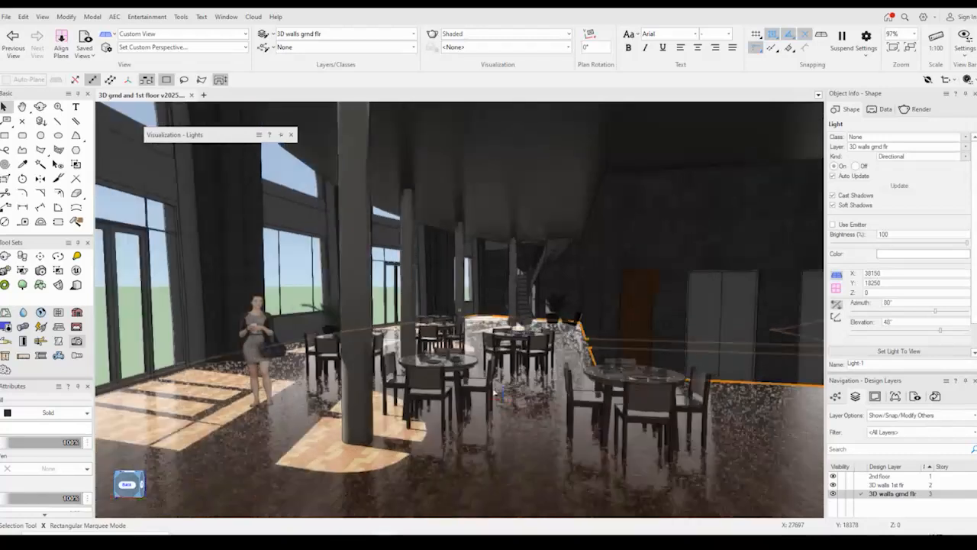
# Place a point light with soft shadows near the far end of the dining area at about X 29319, Y 4643, Z 4025.
pyautogui.moveTo(209, 137)
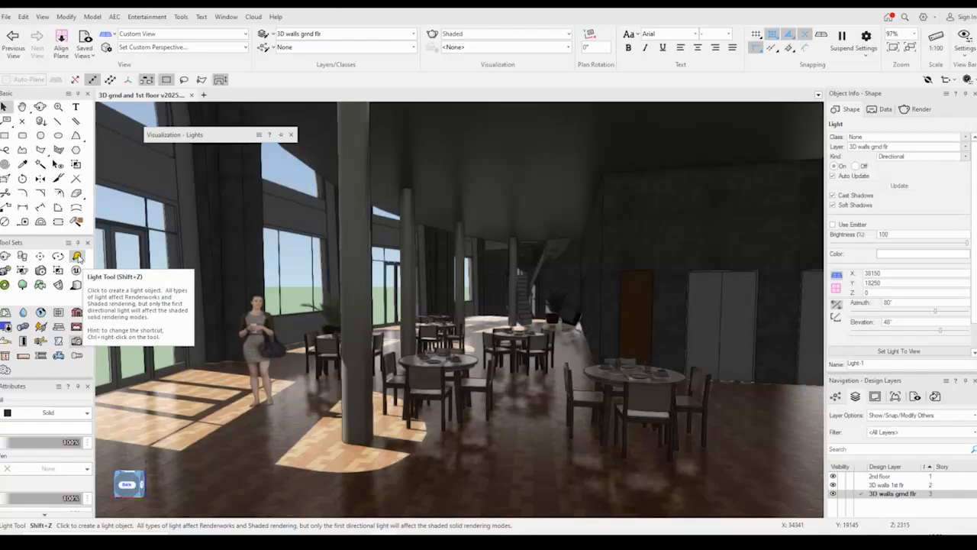
pyautogui.click(77, 257)
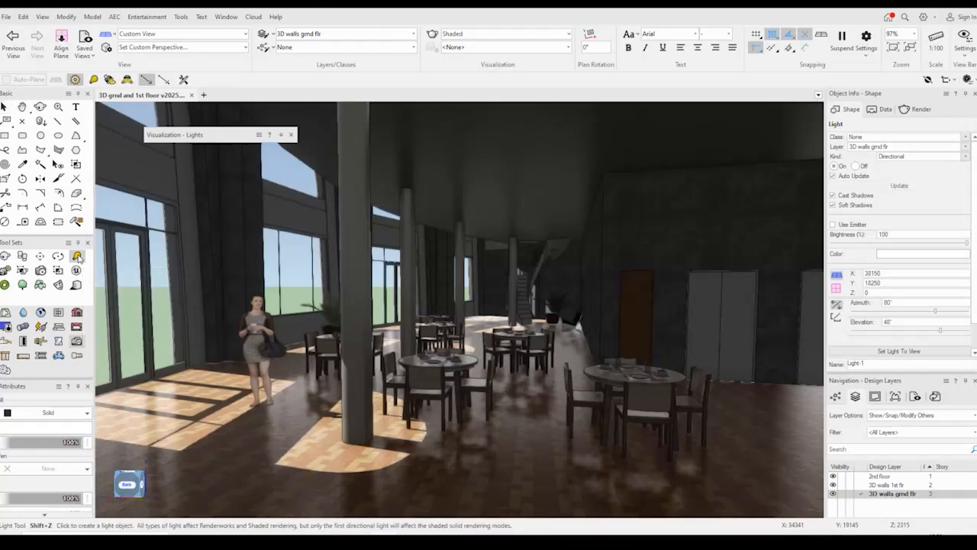
pyautogui.click(93, 80)
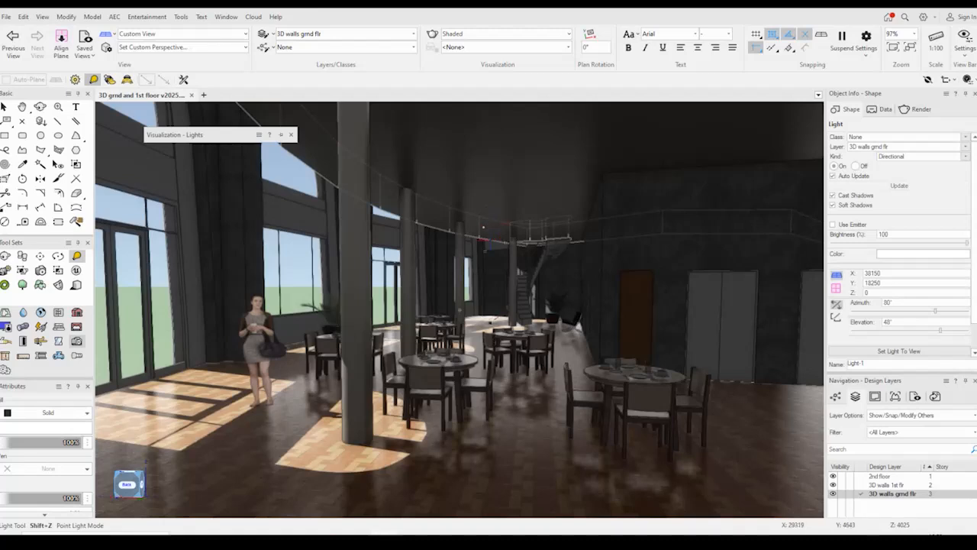
pyautogui.click(483, 227)
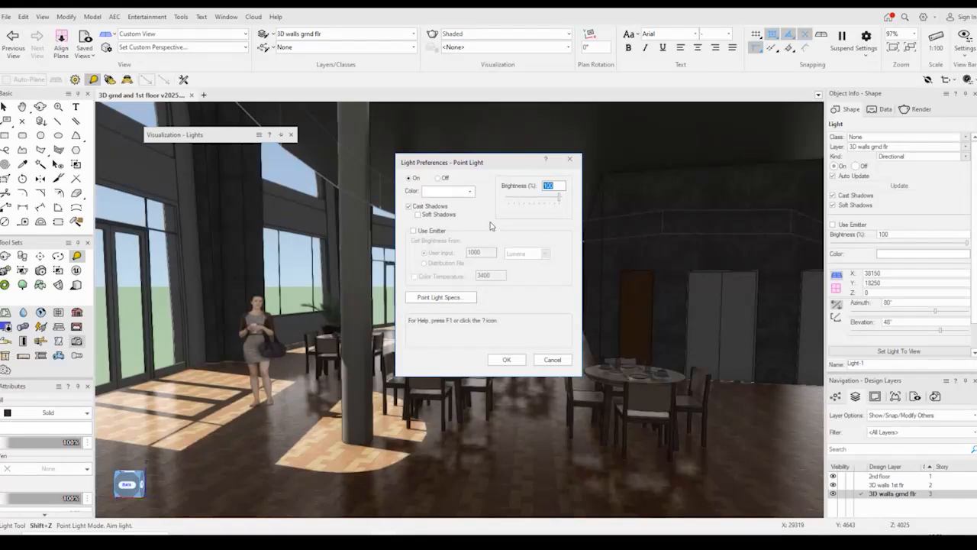
pyautogui.click(419, 216)
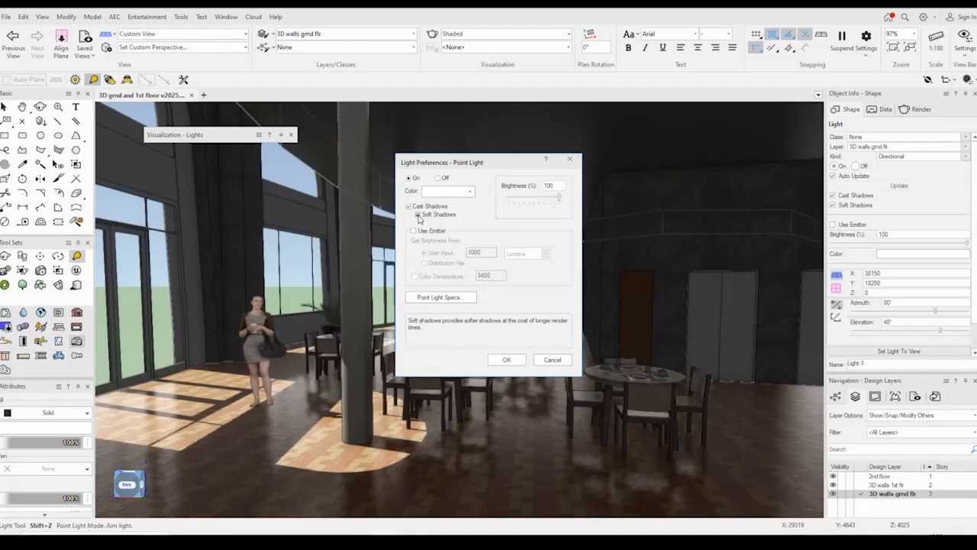
pyautogui.click(508, 361)
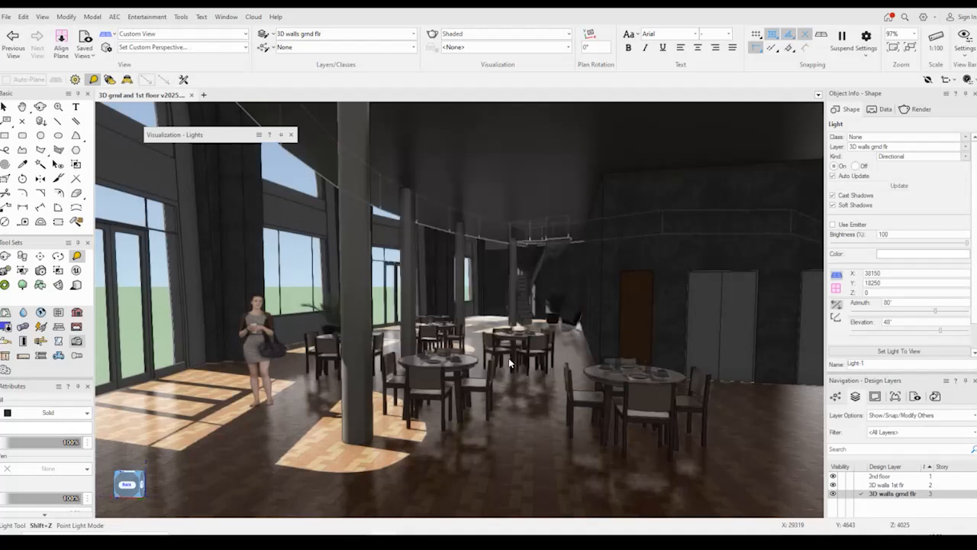
pyautogui.click(510, 364)
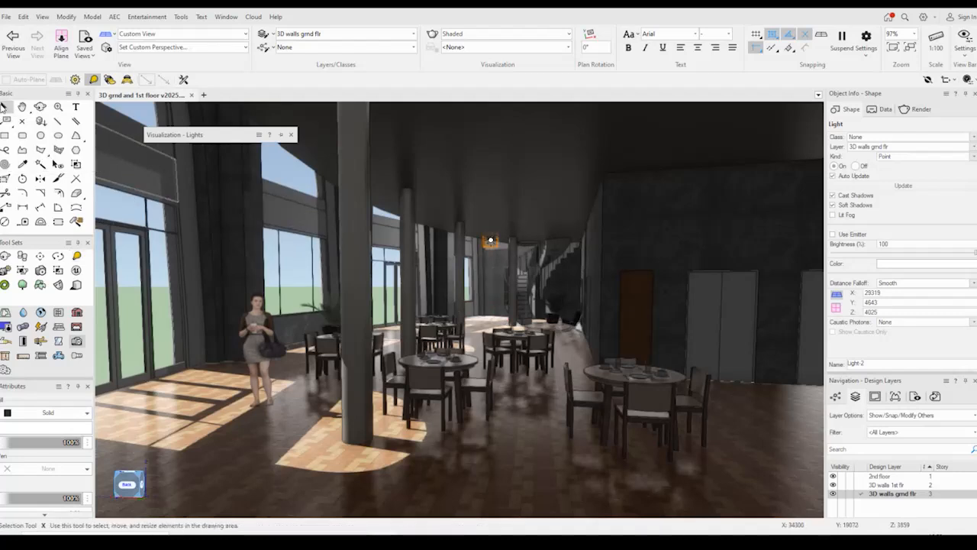
# Move the point light beside the spiral staircase to about X 26002 and lower it to about Z 2804.
pyautogui.click(4, 107)
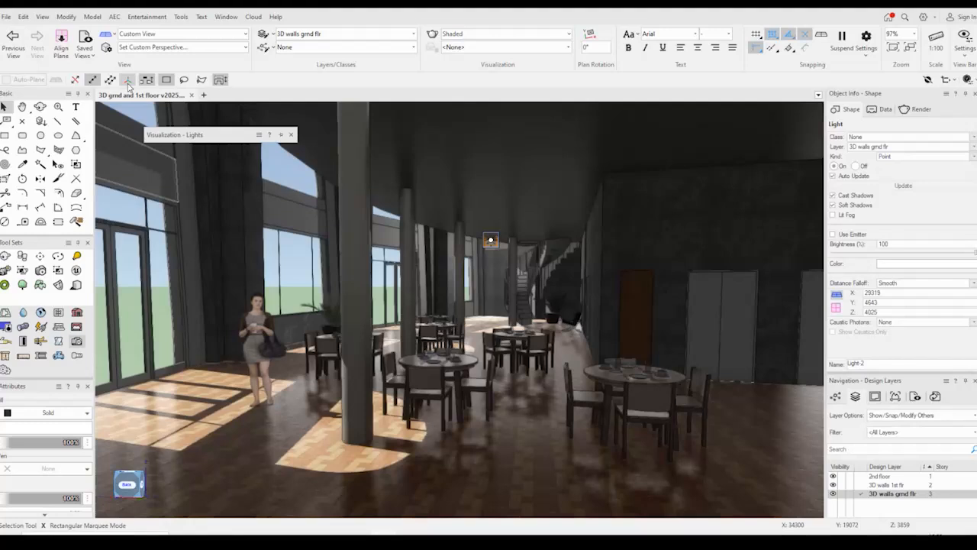
pyautogui.click(128, 80)
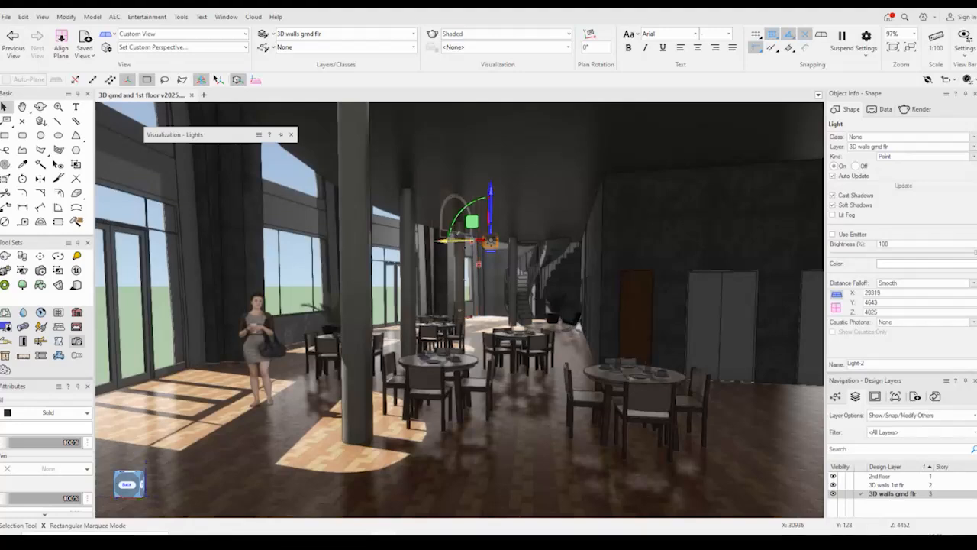
pyautogui.moveTo(456, 239); pyautogui.dragTo(400, 243)
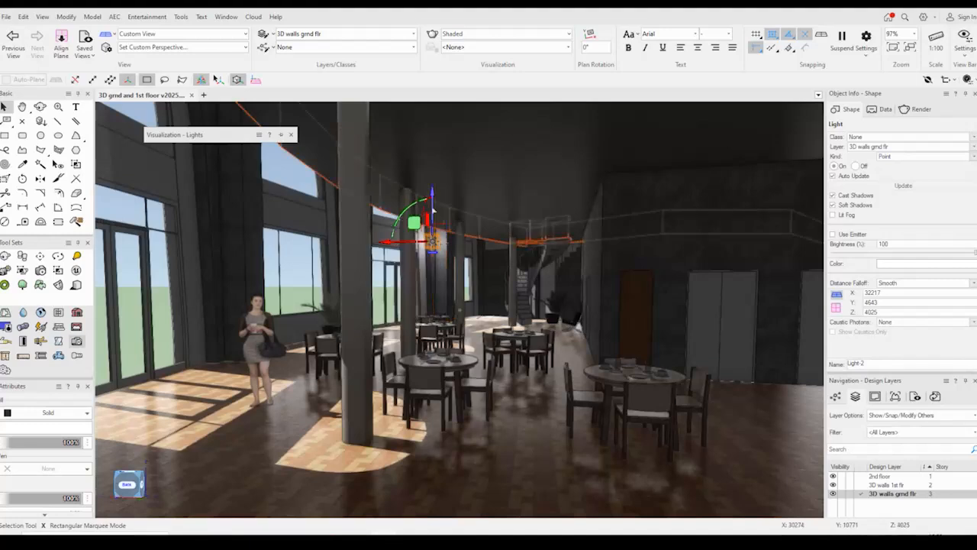
pyautogui.moveTo(431, 222)
pyautogui.mouseDown()
pyautogui.moveTo(428, 192)
pyautogui.moveTo(428, 207)
pyautogui.mouseUp()
pyautogui.moveTo(401, 266); pyautogui.dragTo(528, 265)
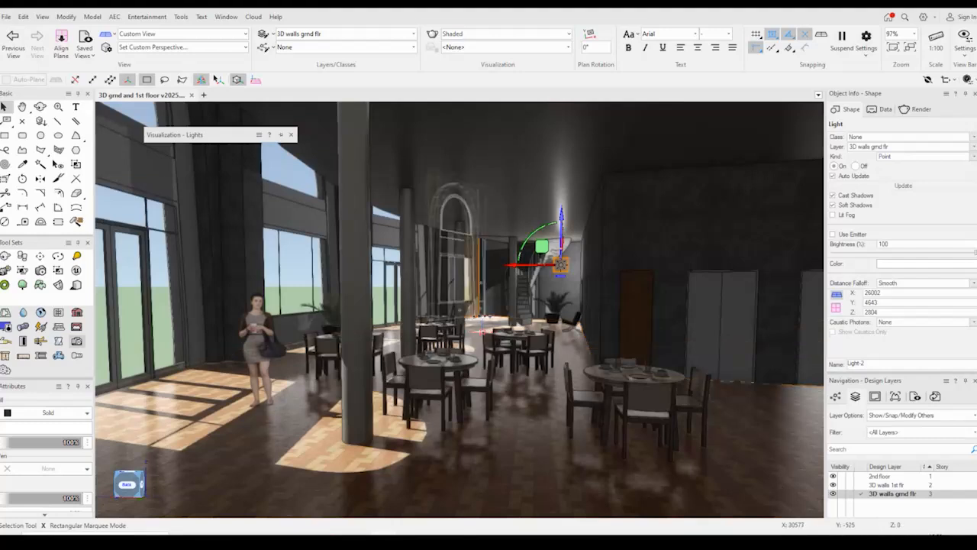
# Switch to the Top/Plan view and move the point light into the open floor above the spiral staircase, to about X 27993, Y 6863.
pyautogui.click(176, 33)
pyautogui.click(163, 61)
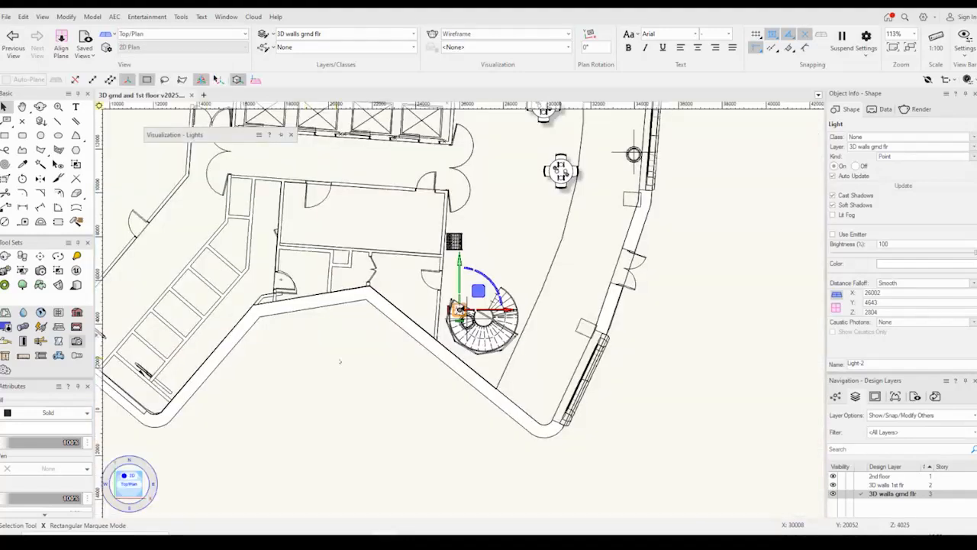
pyautogui.moveTo(458, 309); pyautogui.dragTo(458, 262)
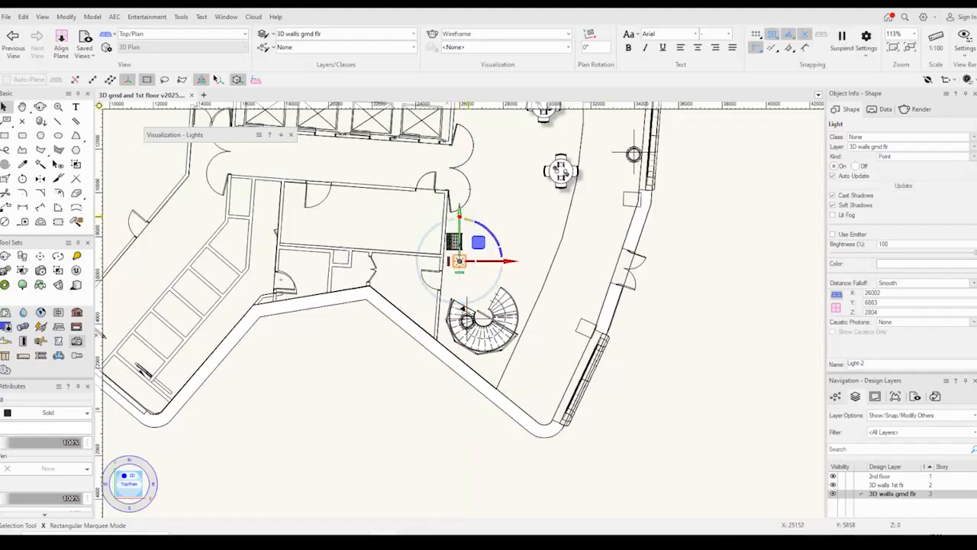
pyautogui.scroll(-2, 537, 257)
pyautogui.moveTo(667, 207)
pyautogui.mouseDown(button='middle')
pyautogui.moveTo(630, 281)
pyautogui.moveTo(591, 329)
pyautogui.moveTo(591, 348)
pyautogui.mouseUp(button='middle')
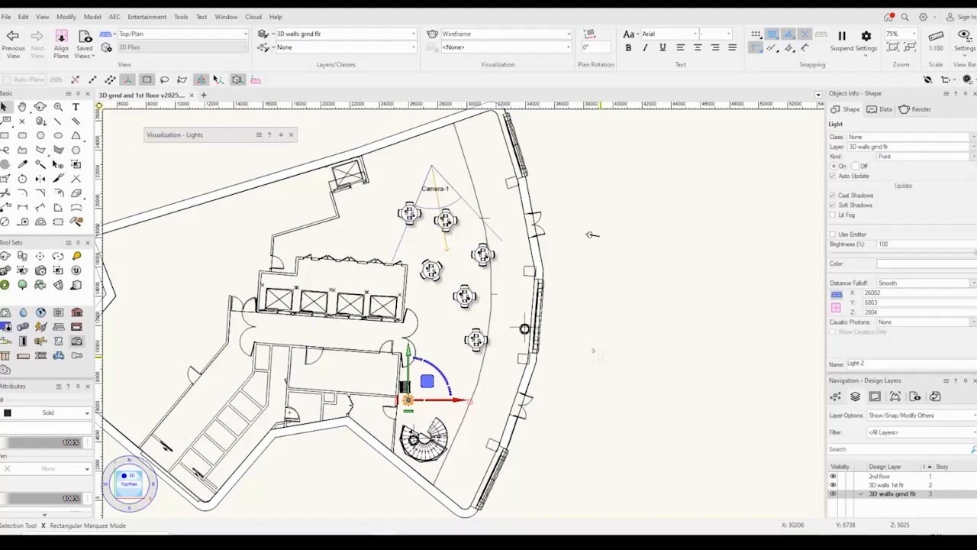
pyautogui.click(92, 79)
pyautogui.moveTo(408, 398); pyautogui.dragTo(438, 399)
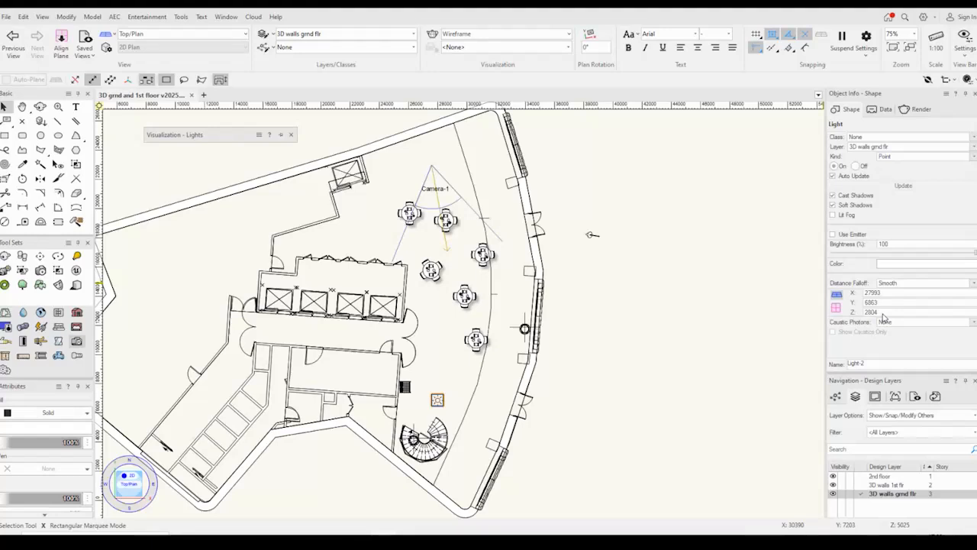
# Place a second point light beside the lowest dining table at X 28300, Y 10350 and set its Z height to 3000.
pyautogui.click(76, 255)
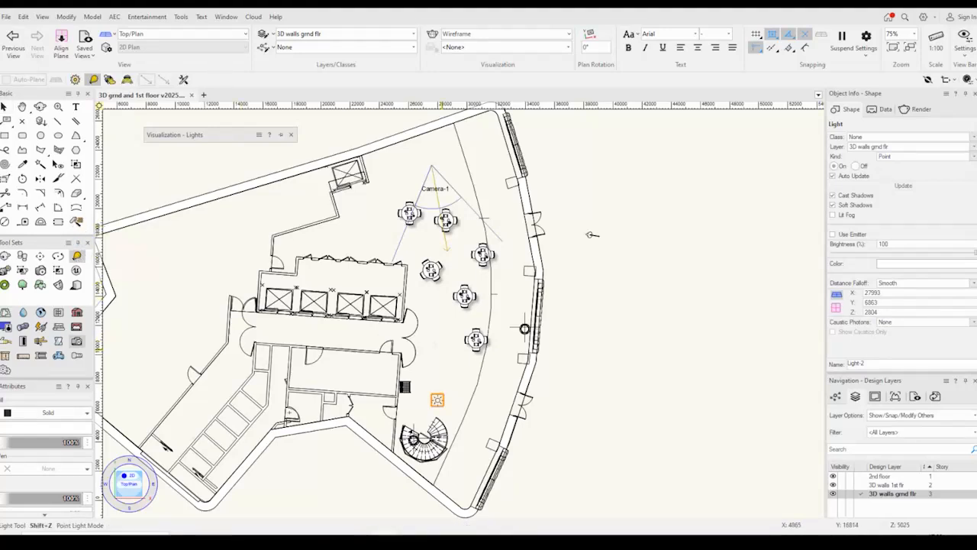
pyautogui.click(442, 349)
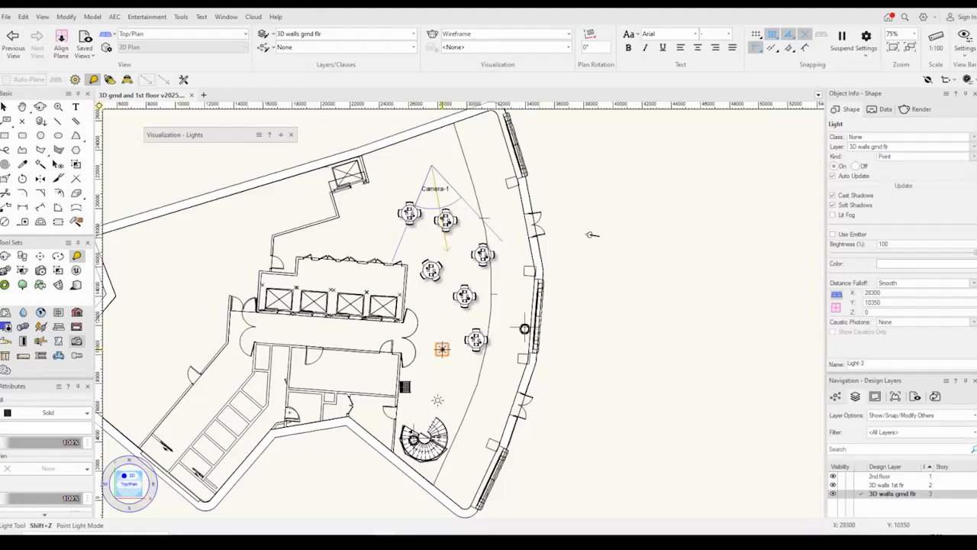
pyautogui.click(885, 312)
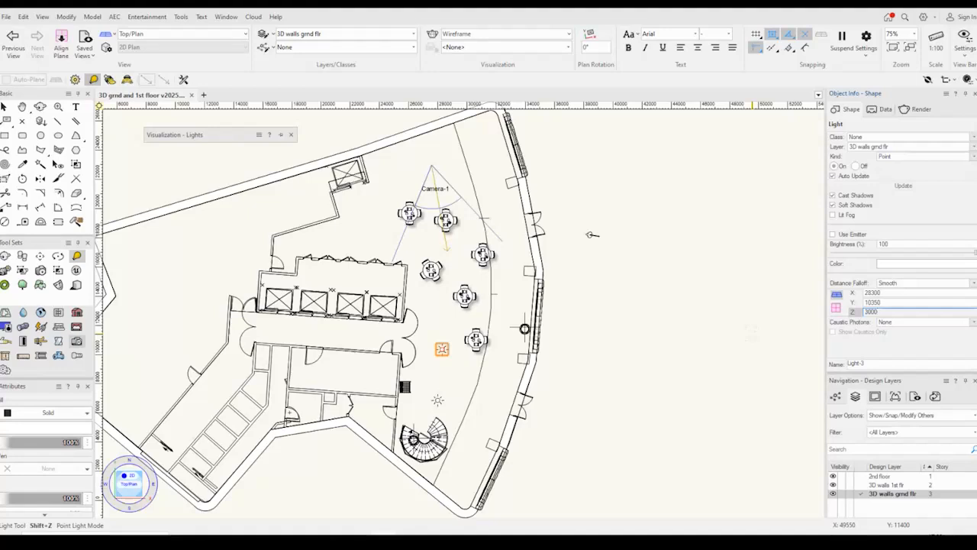
pyautogui.press('Return')
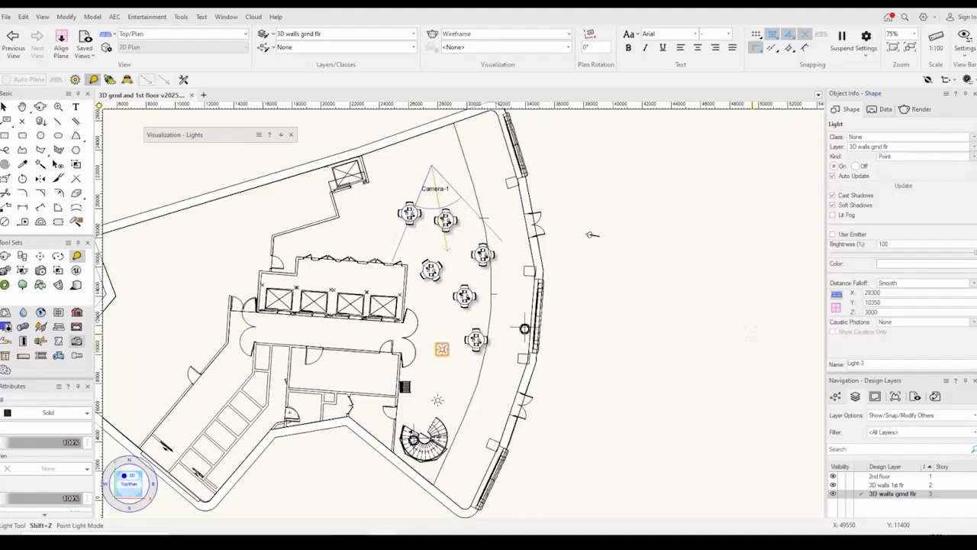
pyautogui.press('x')
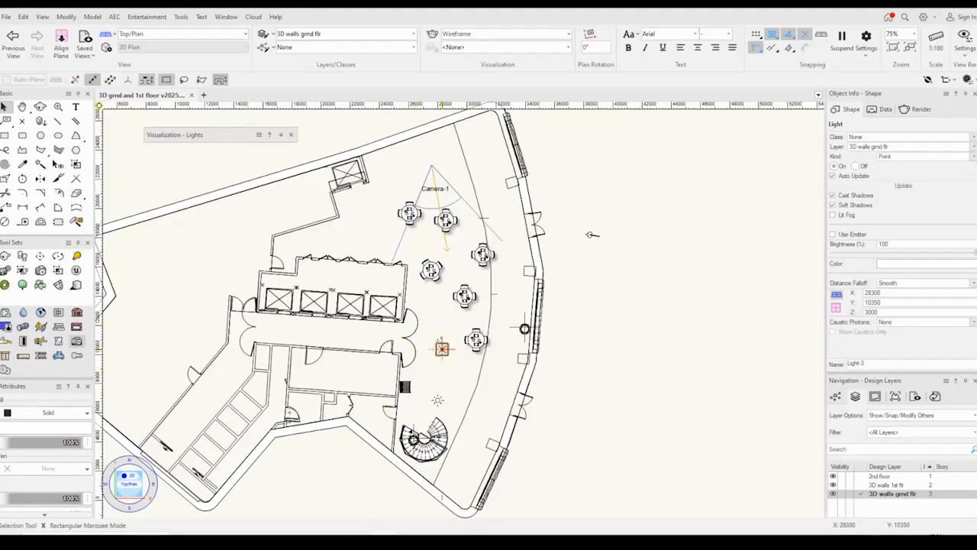
# Copy the 3000-high point light around the dining floor, including to about X 29750, Y 1800 and X 26500, Y 18100.
pyautogui.moveTo(442, 349)
pyautogui.mouseDown()
pyautogui.moveTo(480, 296)
pyautogui.moveTo(491, 174)
pyautogui.moveTo(511, 287)
pyautogui.moveTo(491, 405)
pyautogui.moveTo(463, 473)
pyautogui.mouseUp()
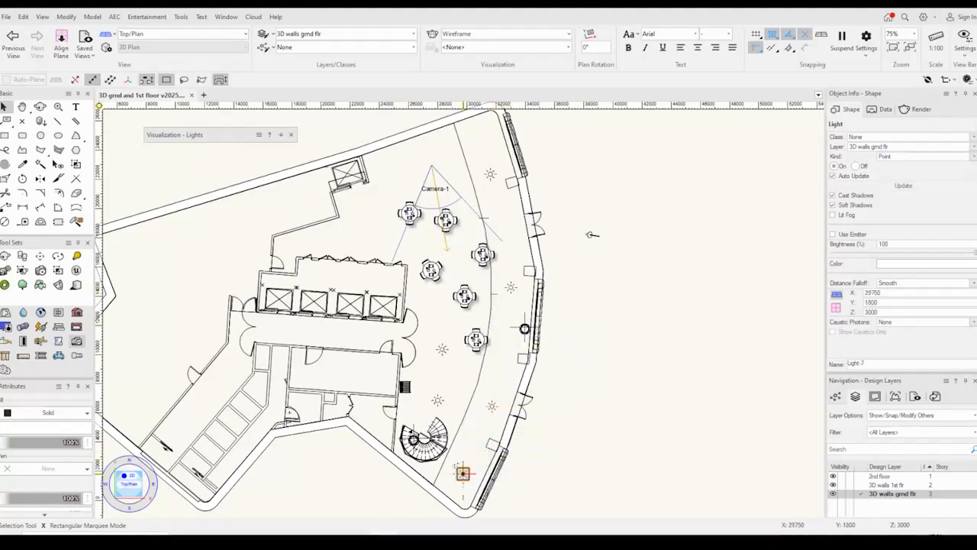
pyautogui.moveTo(441, 348); pyautogui.dragTo(416, 235)
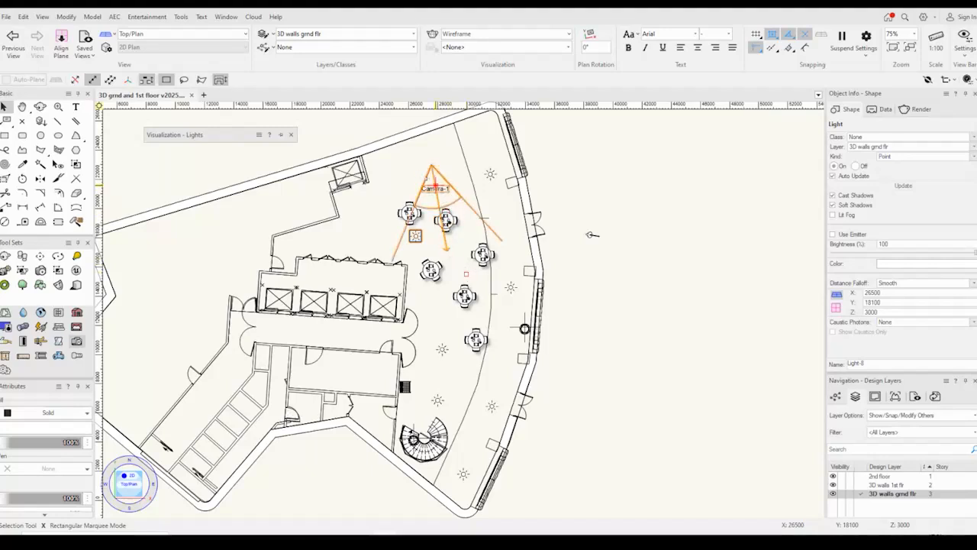
# Activate the Camera-1 view of the dining interior and render it in Shaded mode.
pyautogui.click(436, 190)
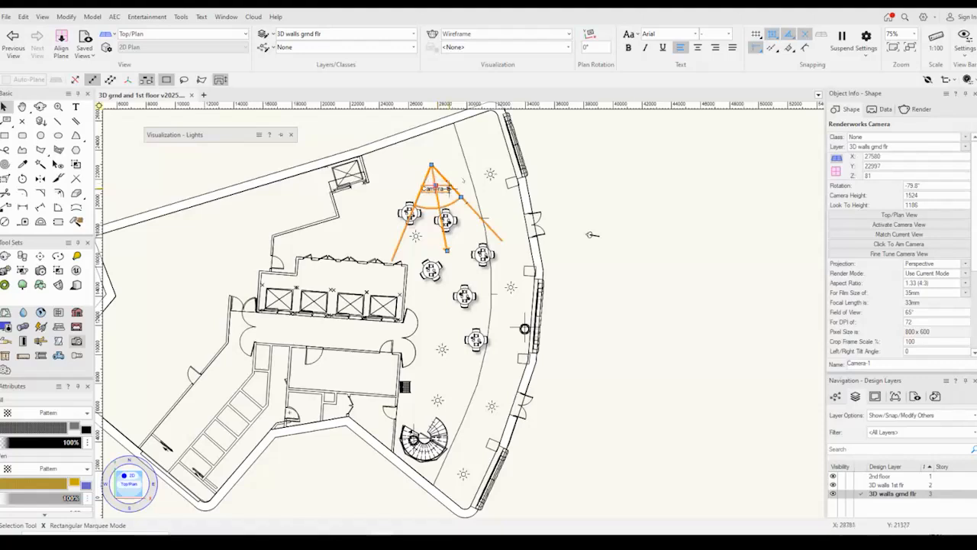
pyautogui.click(875, 226)
pyautogui.click(522, 35)
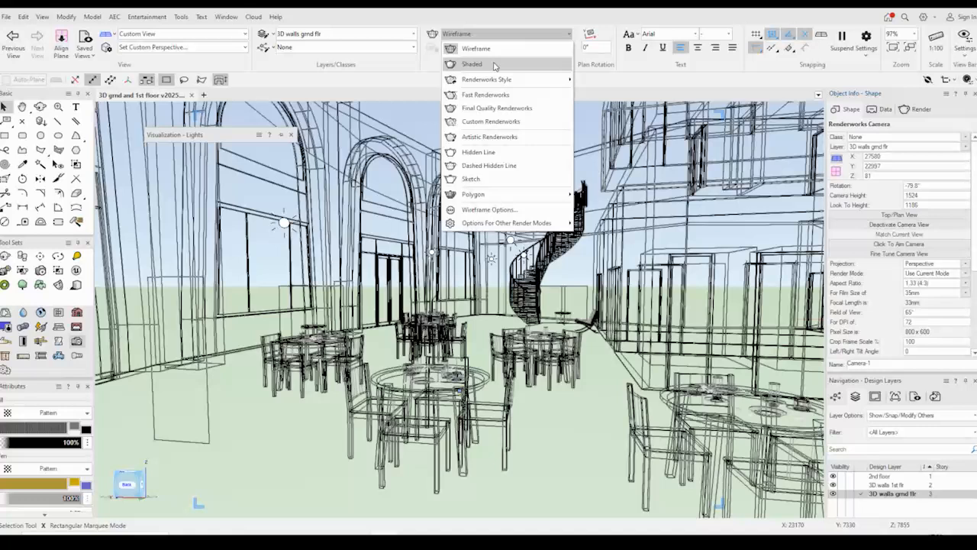
pyautogui.click(494, 65)
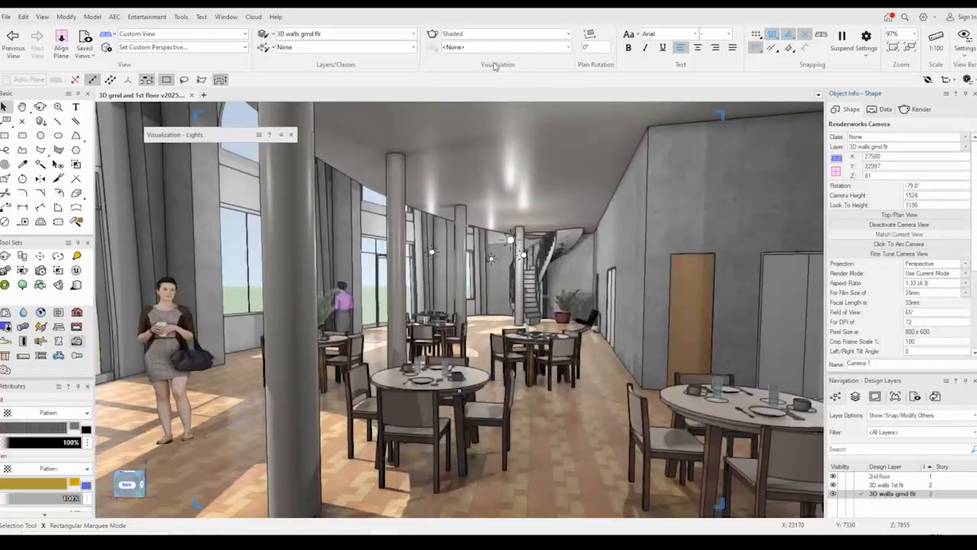
# Pull the camera back to about X 27043, Y 24559 to take in more of the dining room.
pyautogui.press('h')
pyautogui.moveTo(512, 373); pyautogui.dragTo(523, 355, button='middle')
pyautogui.scroll(-1, 510, 353)
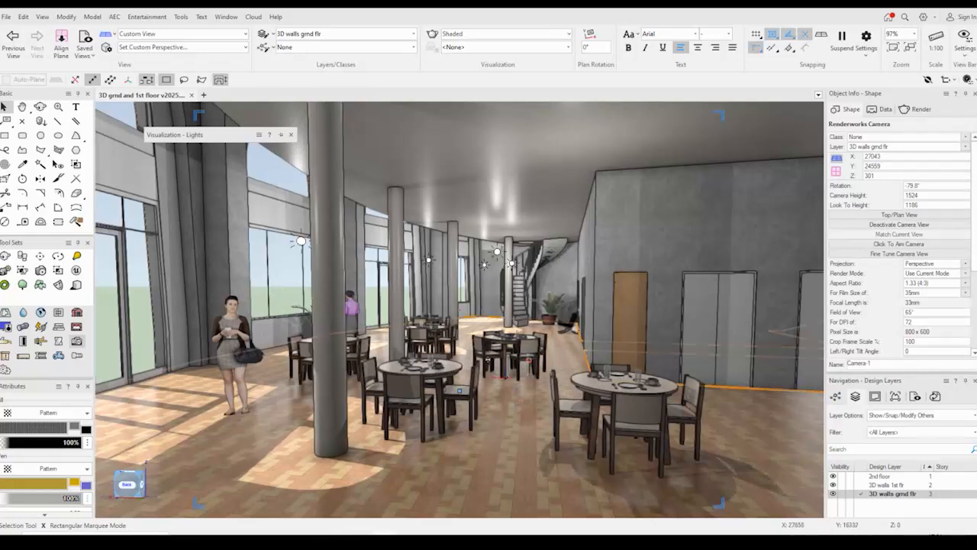
# Select the five point lights in the dining room and turn off Cast Shadows for all of them.
pyautogui.click(497, 251)
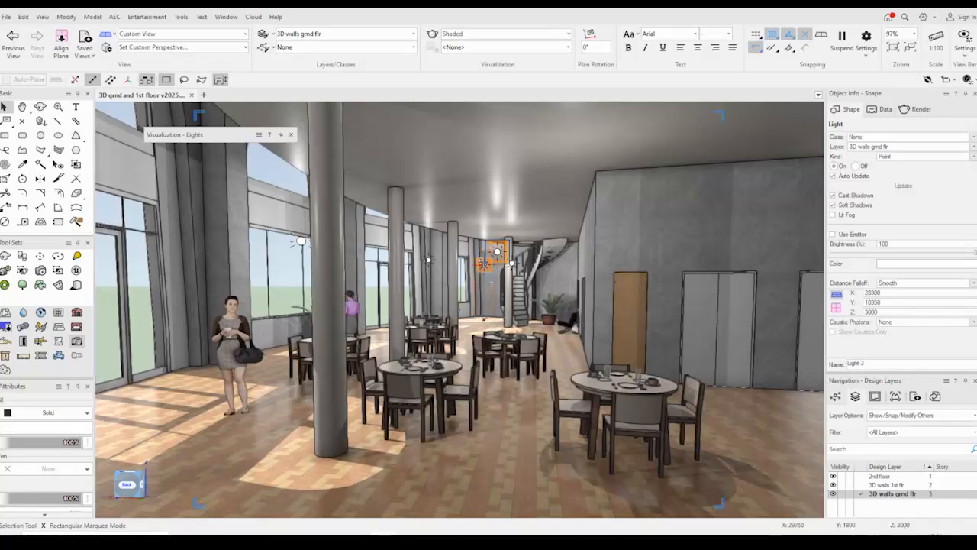
pyautogui.keyDown('shift'); pyautogui.click(484, 263); pyautogui.keyUp('shift')
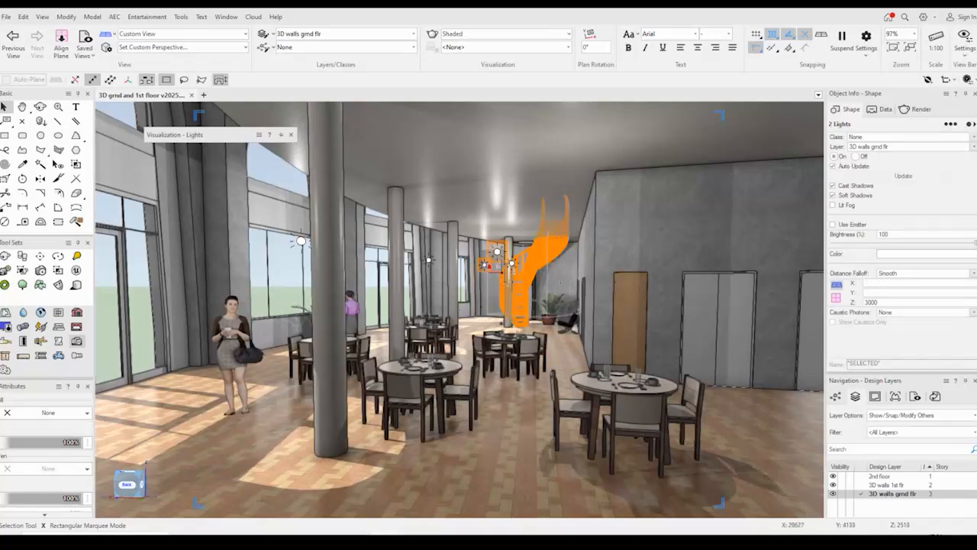
pyautogui.keyDown('shift'); pyautogui.click(513, 264); pyautogui.keyUp('shift')
pyautogui.keyDown('shift'); pyautogui.click(429, 260); pyautogui.keyUp('shift')
pyautogui.keyDown('shift'); pyautogui.click(302, 241); pyautogui.keyUp('shift')
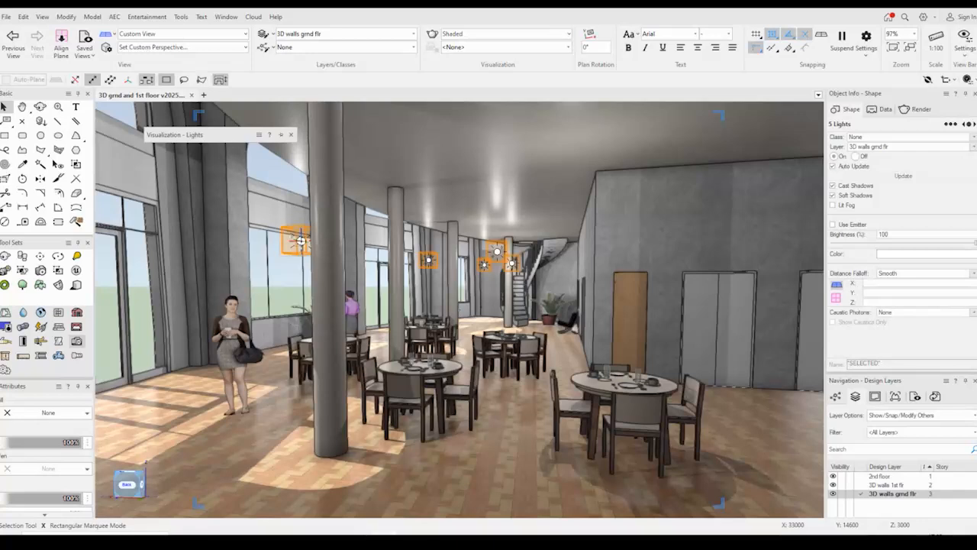
pyautogui.click(833, 186)
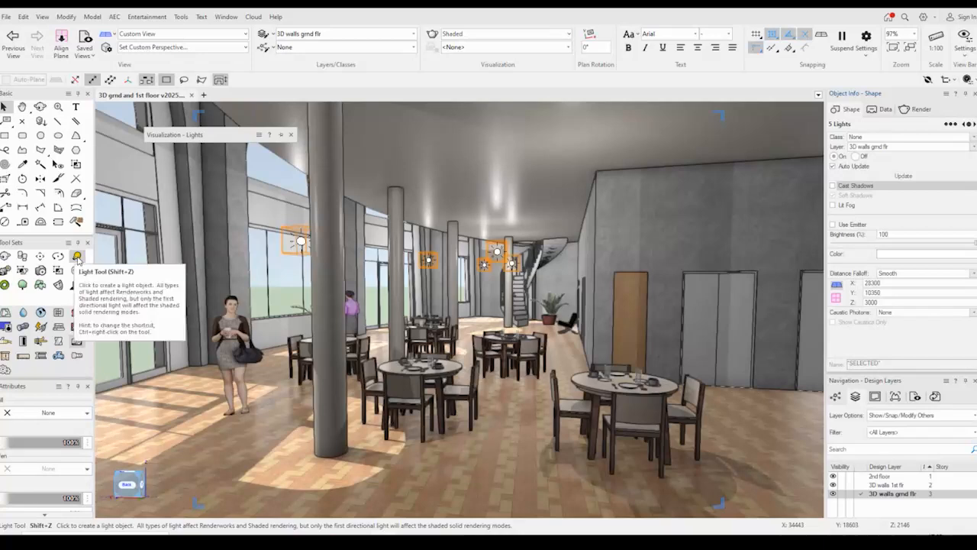
# Place a spot light with soft shadows on the ceiling at about X 28539, Y 15756, Z 4025, aimed at the floor beside the central table.
pyautogui.click(77, 259)
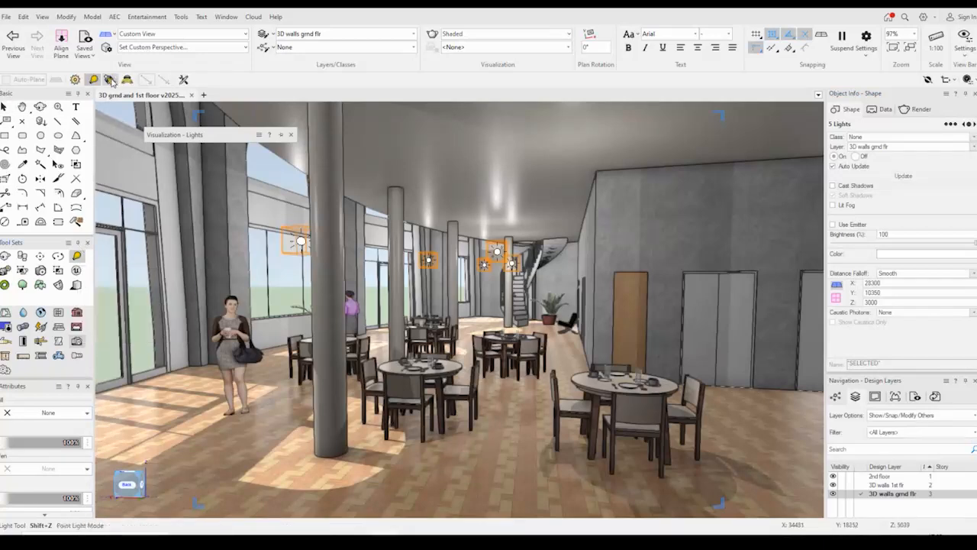
pyautogui.click(110, 80)
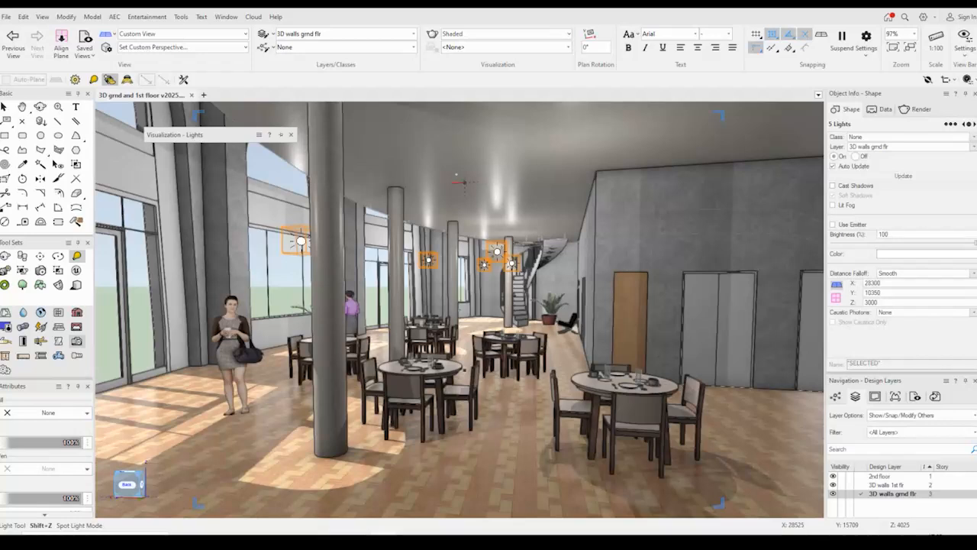
pyautogui.click(462, 181)
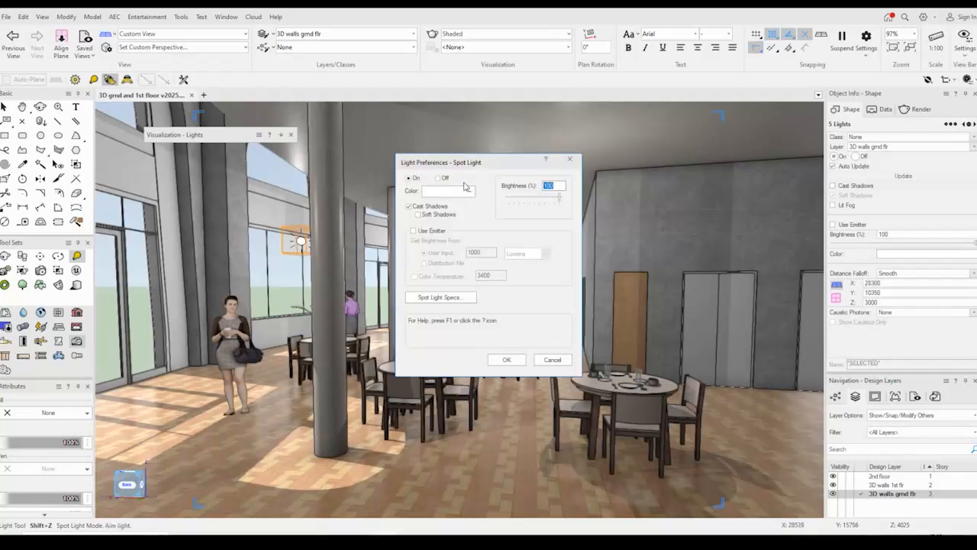
pyautogui.click(437, 216)
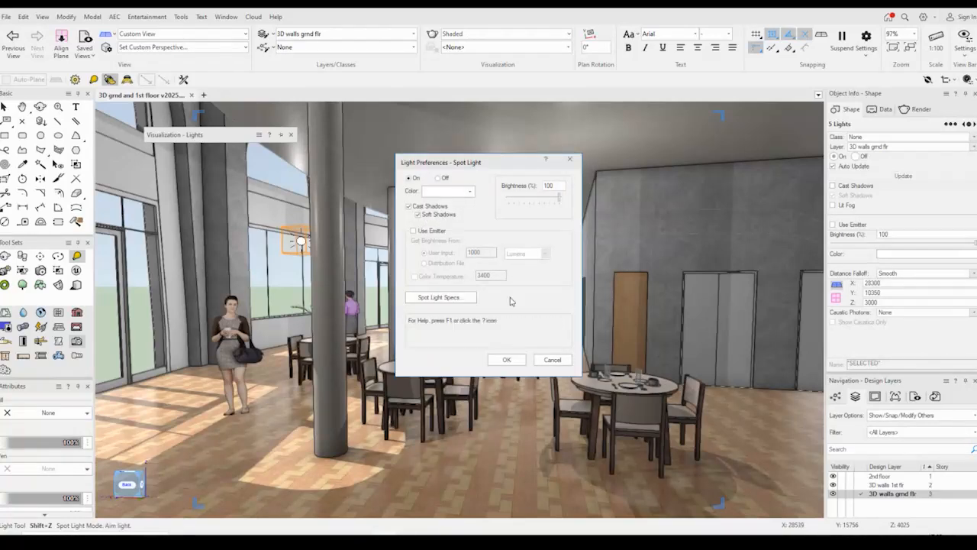
pyautogui.click(508, 360)
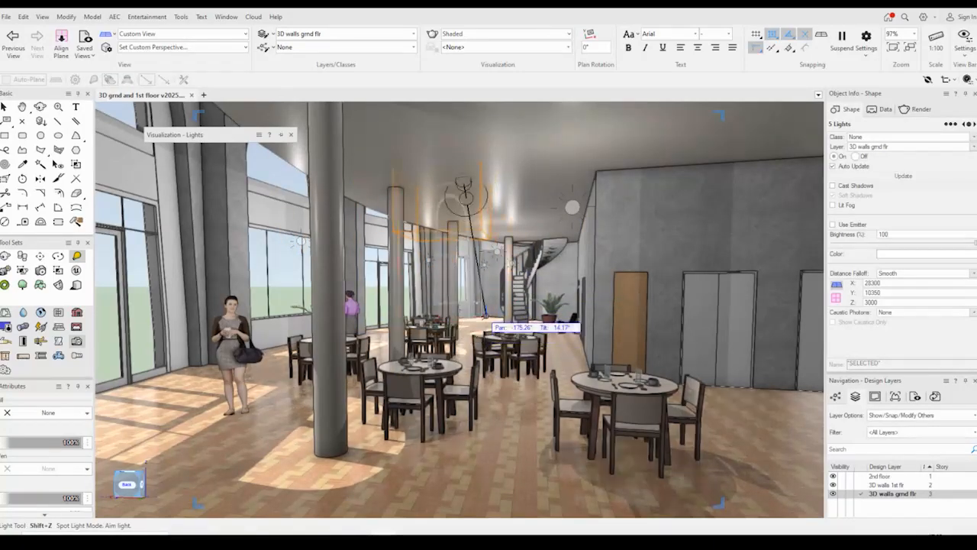
pyautogui.click(471, 365)
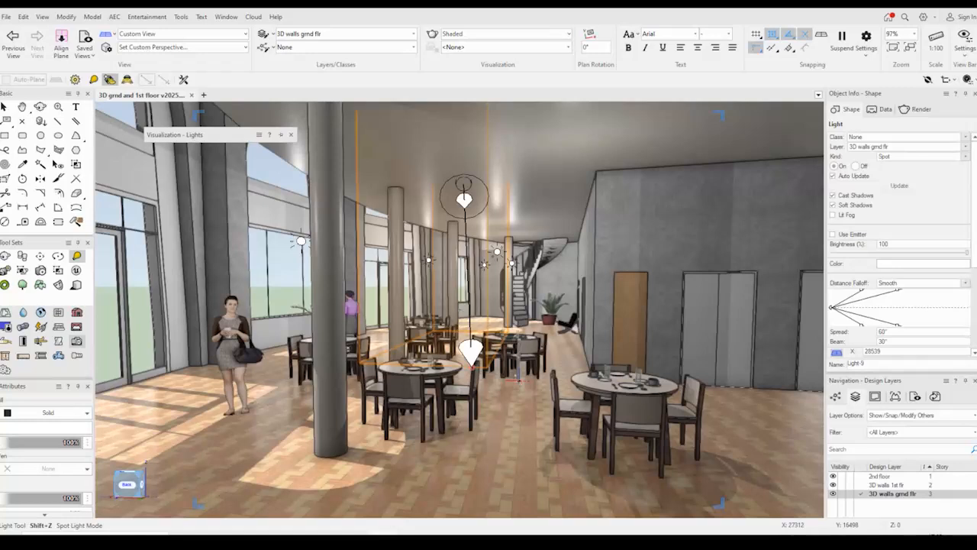
# In the Top/Plan view, re-aim the spot light to about X 29500, Y 17360, and delete the light.
pyautogui.click(186, 35)
pyautogui.click(184, 64)
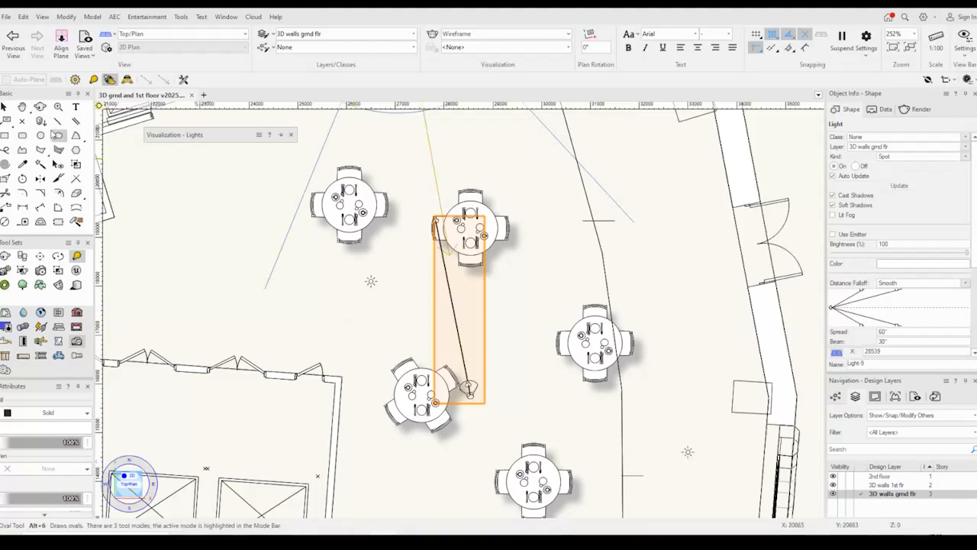
pyautogui.click(6, 109)
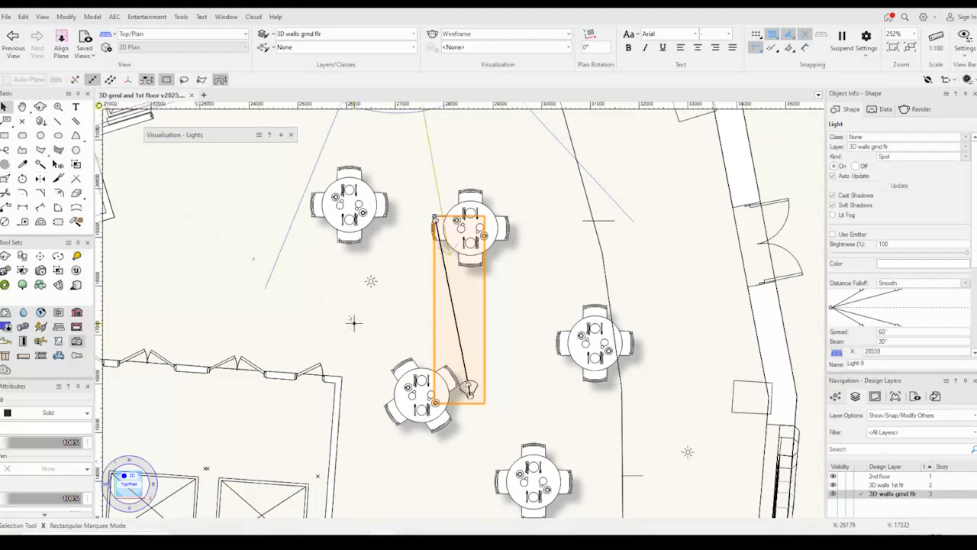
pyautogui.click(434, 216)
pyautogui.moveTo(435, 218); pyautogui.dragTo(515, 316)
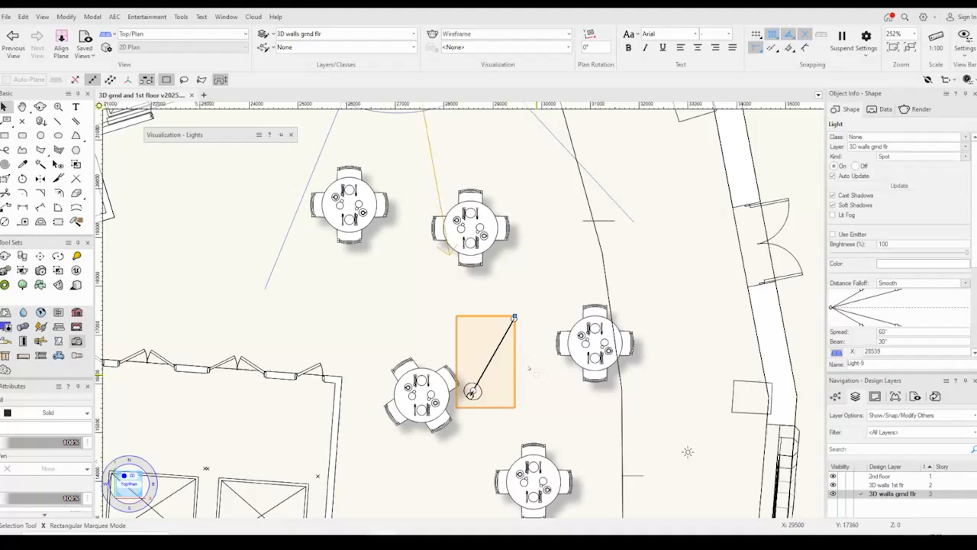
pyautogui.press('Delete')
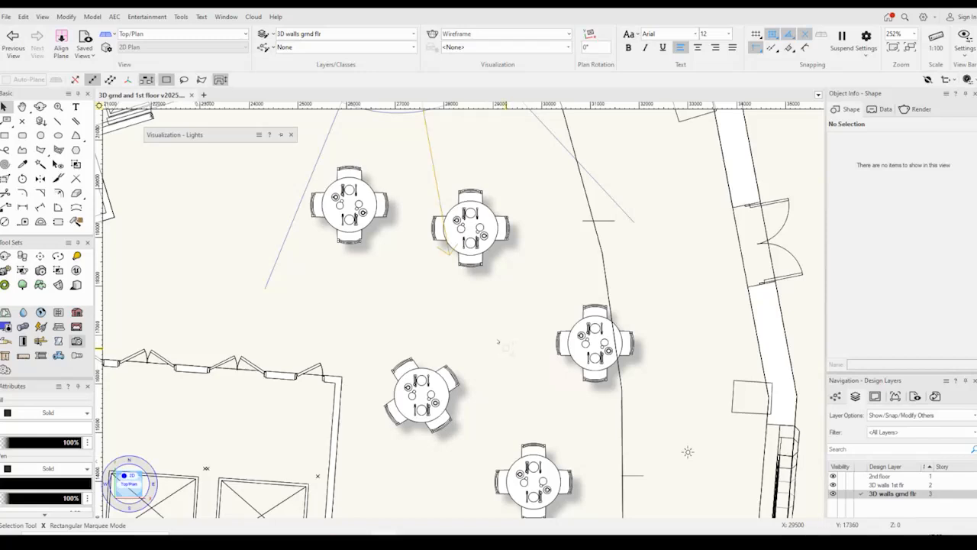
# Place a new spot light at the centre of the table by the camera's aim arrow, at X 28541, Y 19192, aimed horizontally.
pyautogui.click(76, 257)
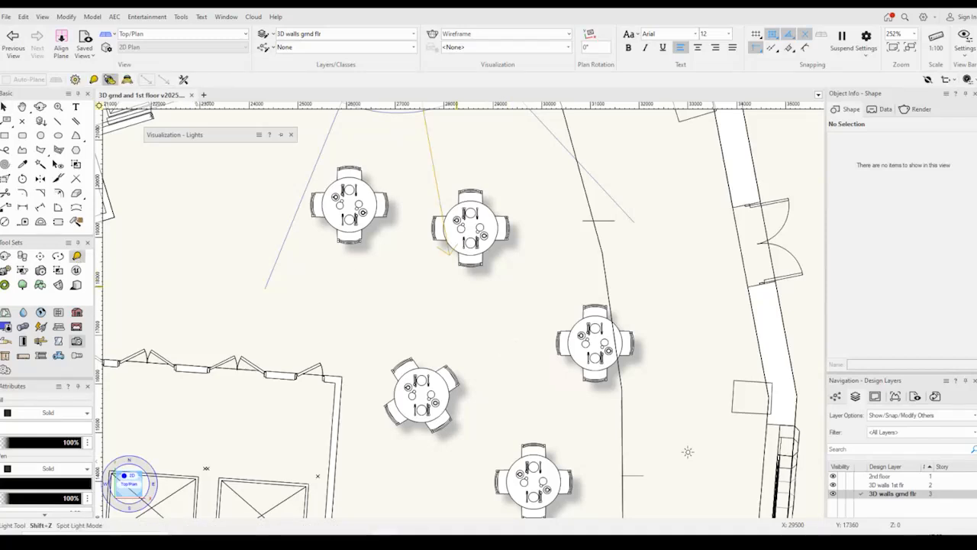
pyautogui.scroll(5, 470, 229)
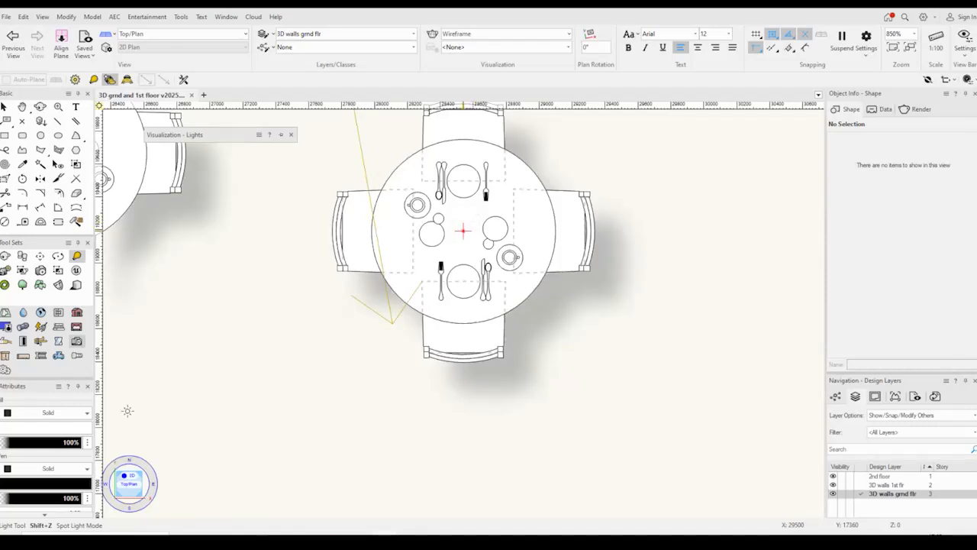
pyautogui.click(463, 230)
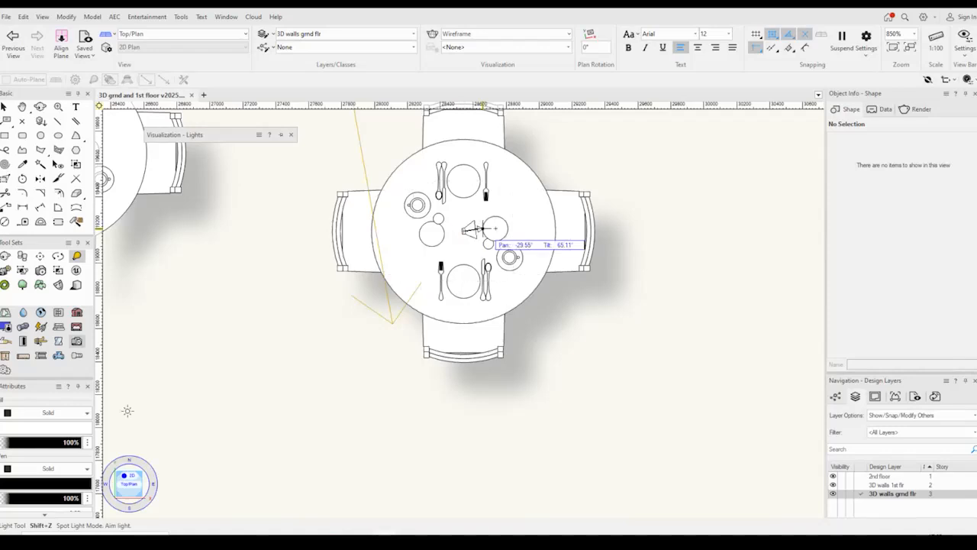
pyautogui.click(663, 230)
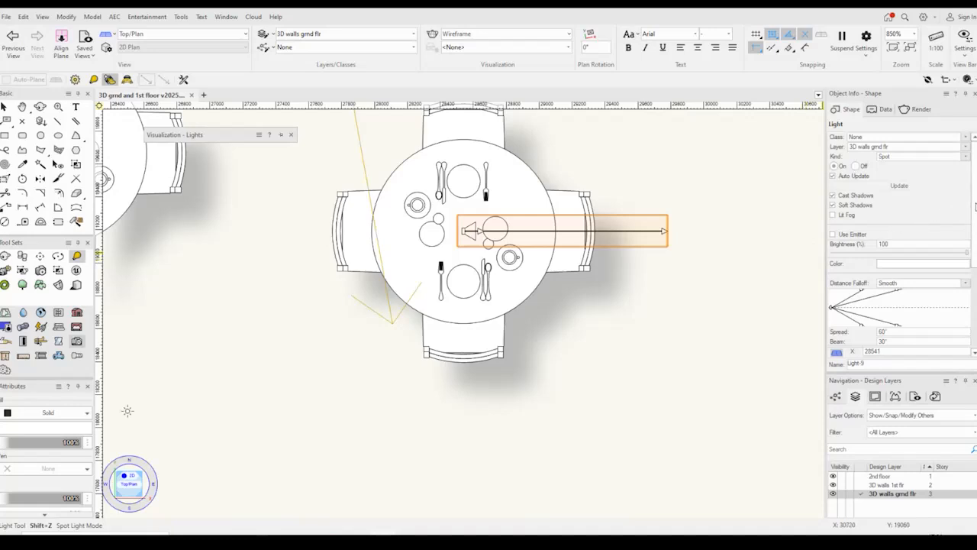
# Adjust the new spot light's pan and set its tilt to 90° so it points straight down.
pyautogui.moveTo(975, 206); pyautogui.dragTo(971, 291)
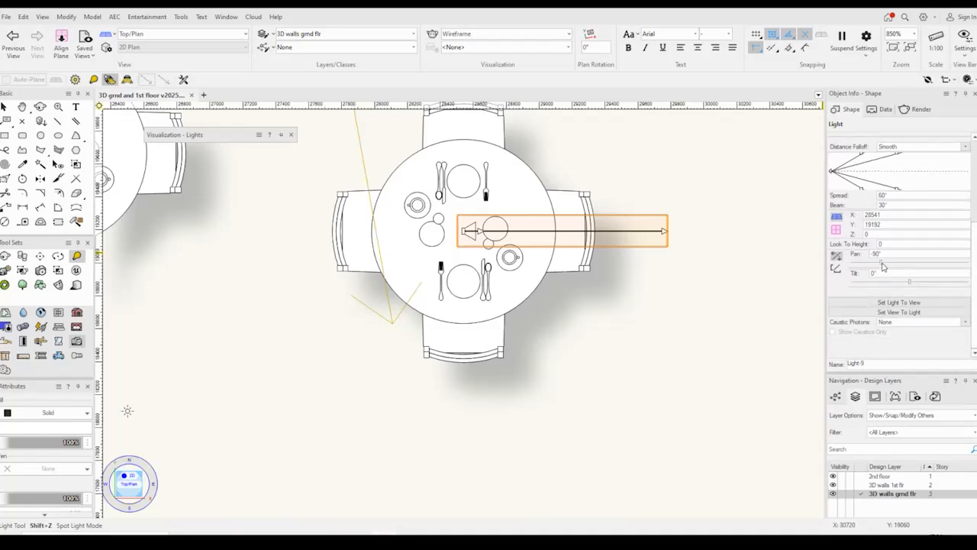
pyautogui.moveTo(884, 265); pyautogui.dragTo(854, 269)
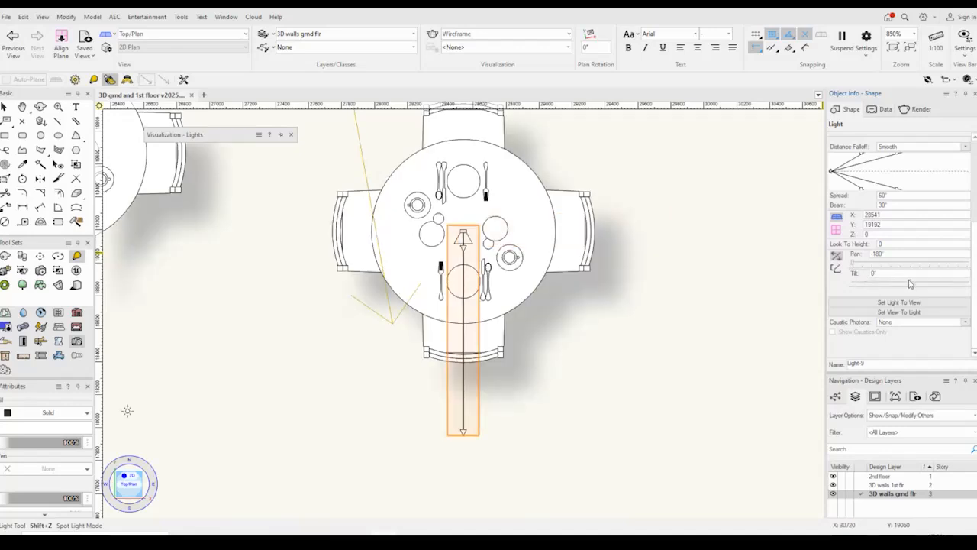
pyautogui.moveTo(910, 284); pyautogui.dragTo(973, 287)
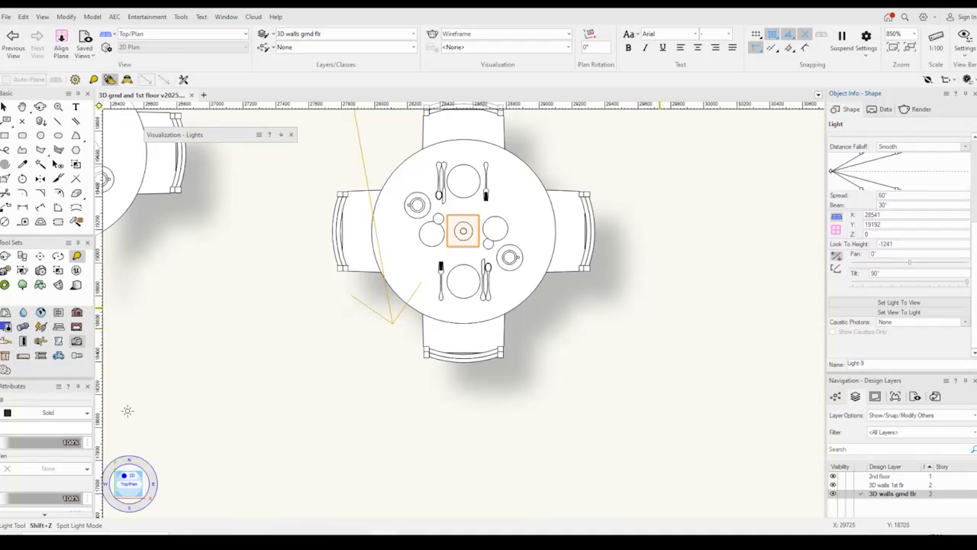
# Return to the Camera-1 perspective in Shaded mode, and deactivate the camera view while keeping the perspective.
pyautogui.scroll(-5, 649, 307)
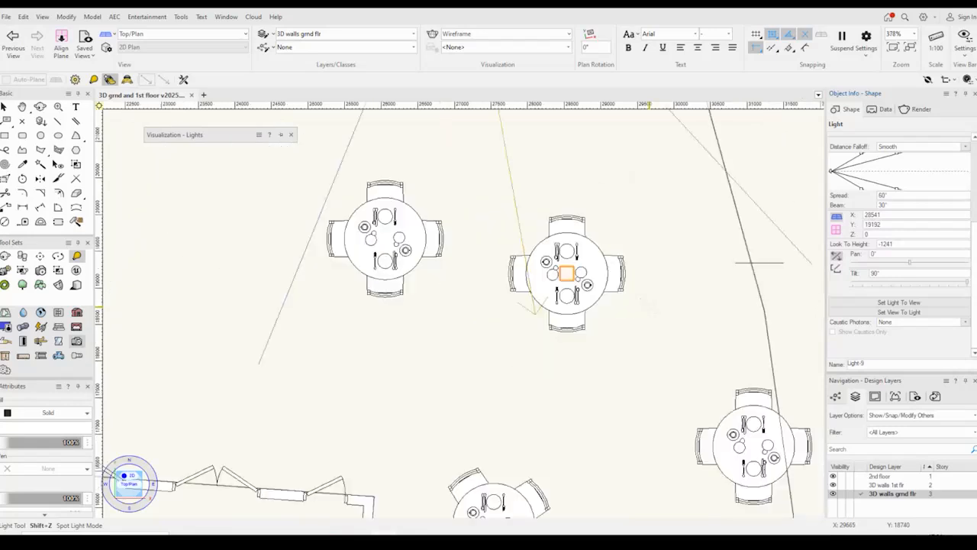
pyautogui.moveTo(623, 223); pyautogui.dragTo(526, 319, button='middle')
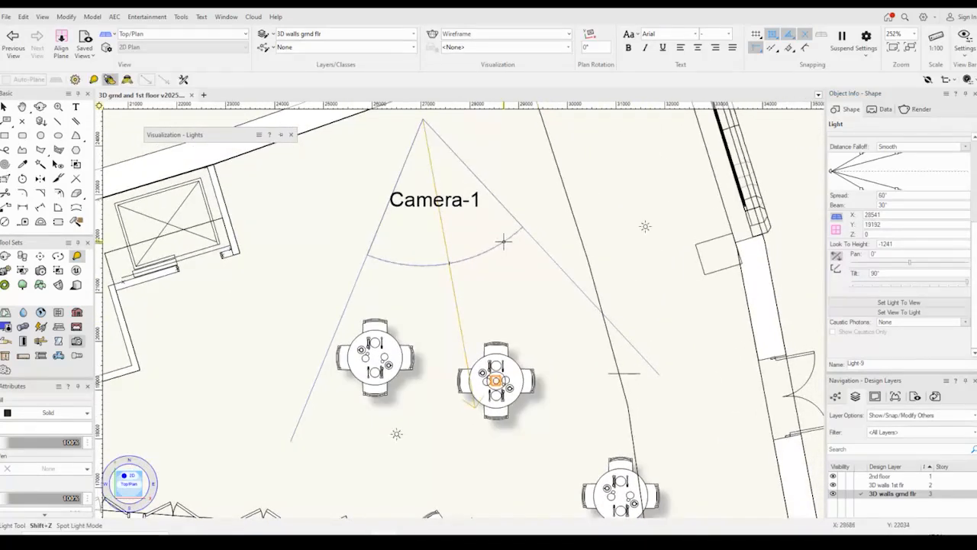
pyautogui.press('x')
pyautogui.click(449, 262)
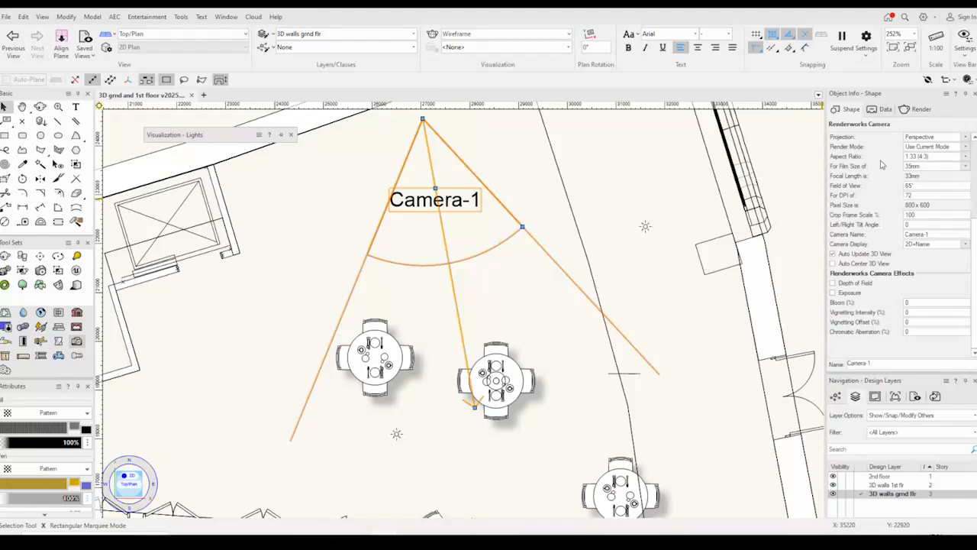
pyautogui.scroll(2, 881, 164)
pyautogui.scroll(-1, 881, 163)
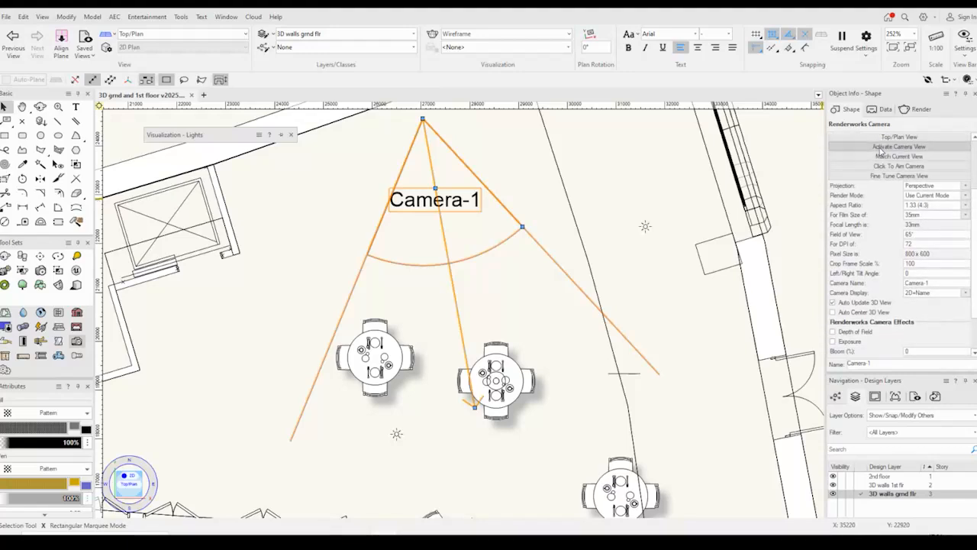
pyautogui.click(881, 148)
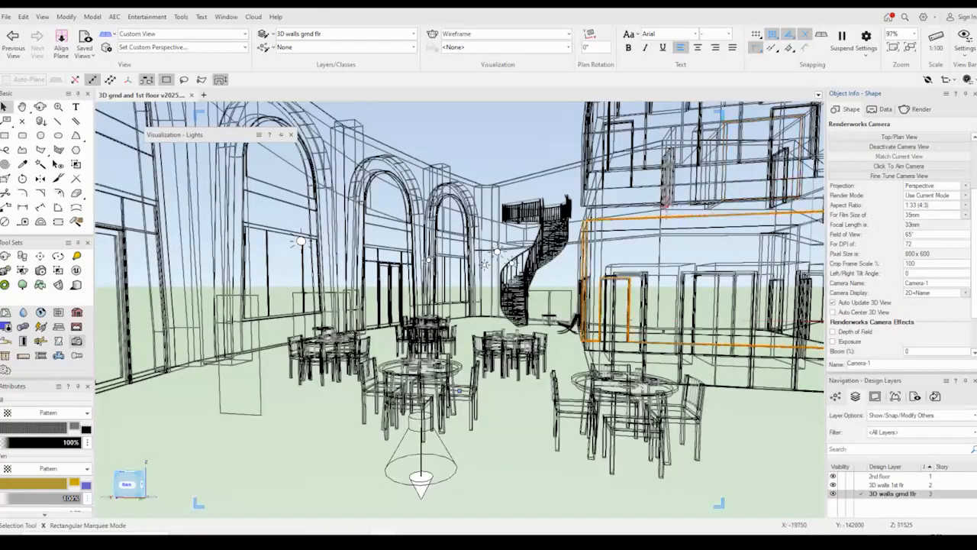
pyautogui.click(500, 38)
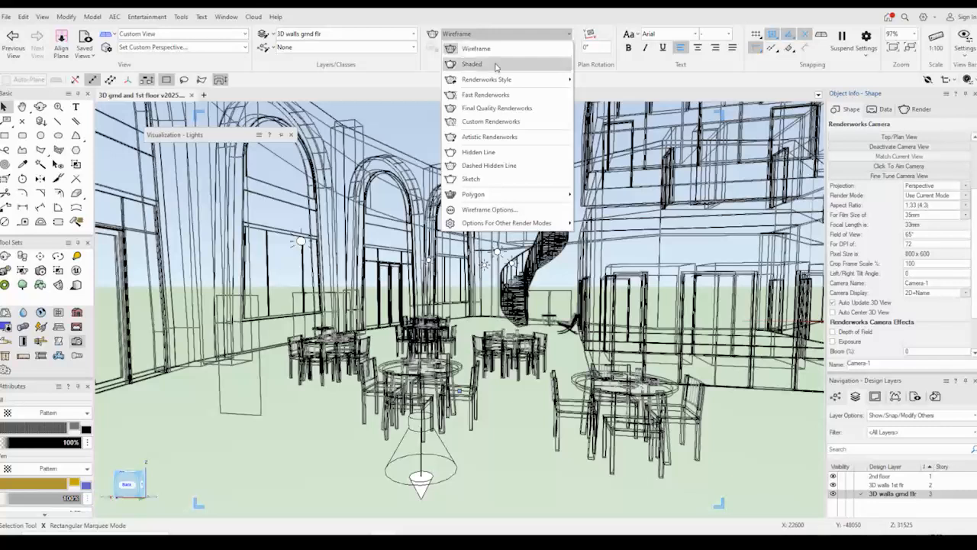
pyautogui.click(496, 66)
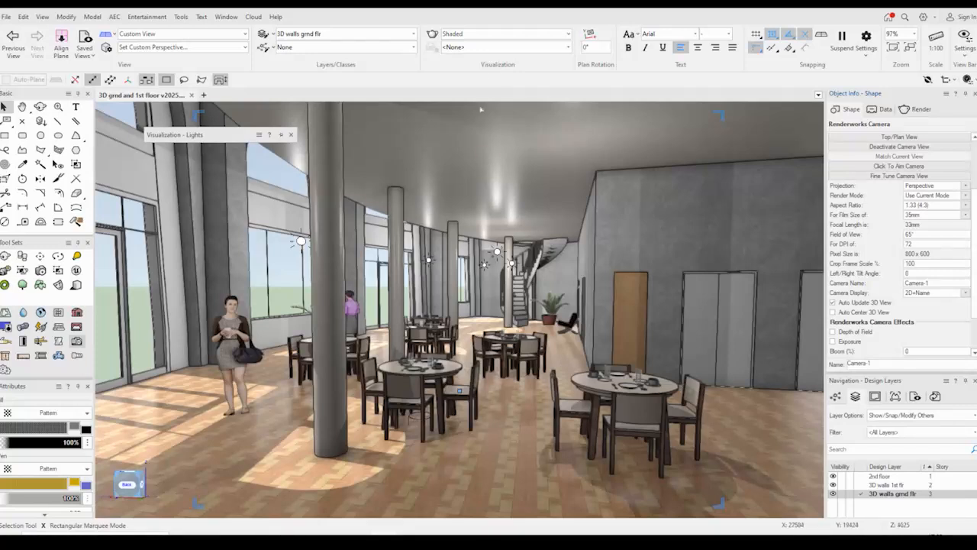
pyautogui.click(900, 146)
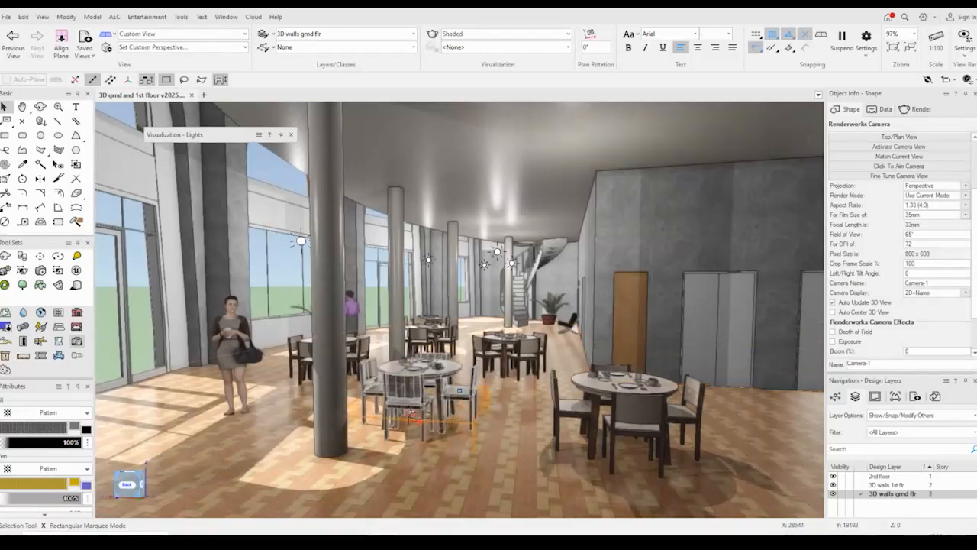
# Select the new spot light below the table and raise it to a Z height of 3000.
pyautogui.click(413, 417)
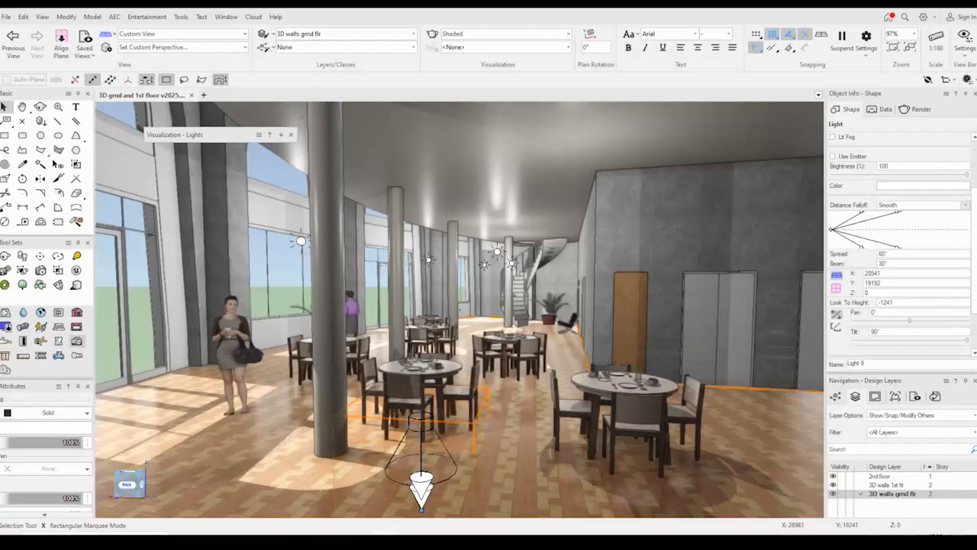
pyautogui.doubleClick(865, 294)
pyautogui.write('3')
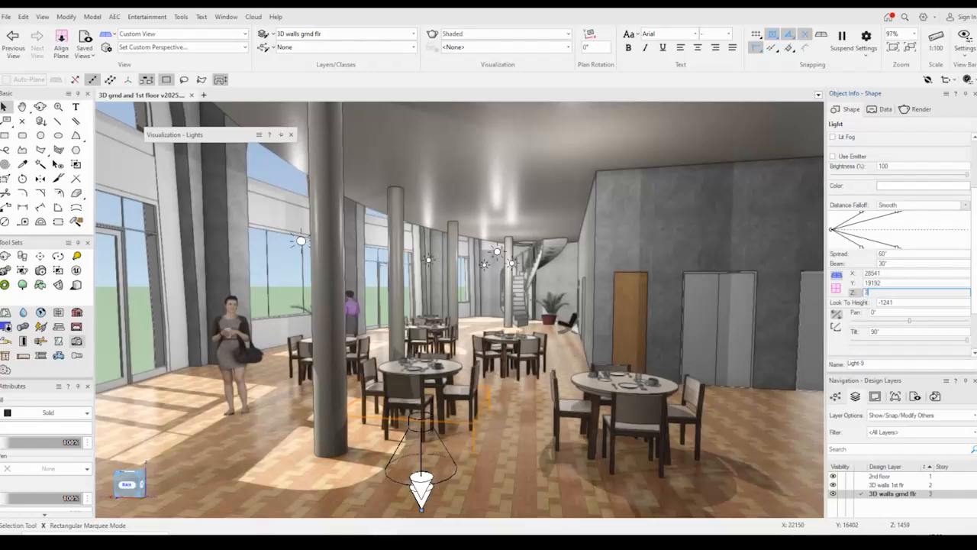
pyautogui.write('000')
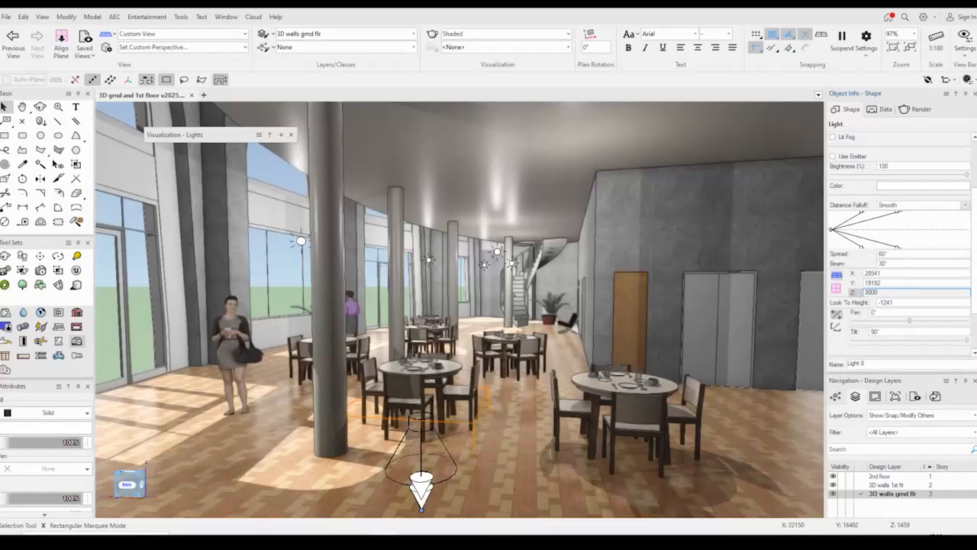
pyautogui.press('Return')
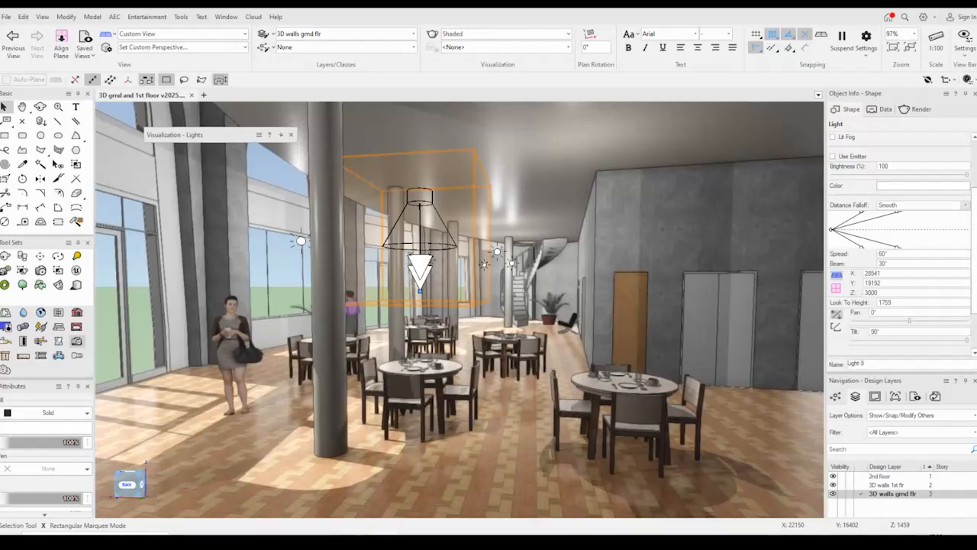
# Switch the spot light off and on again to compare its effect, and set its brightness to 300%.
pyautogui.scroll(3, 899, 245)
pyautogui.scroll(3, 899, 244)
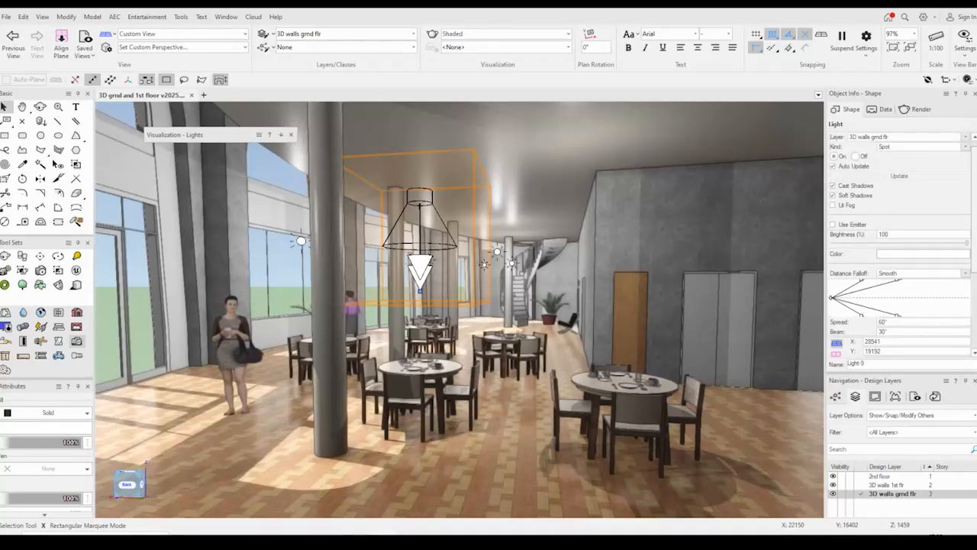
pyautogui.click(856, 156)
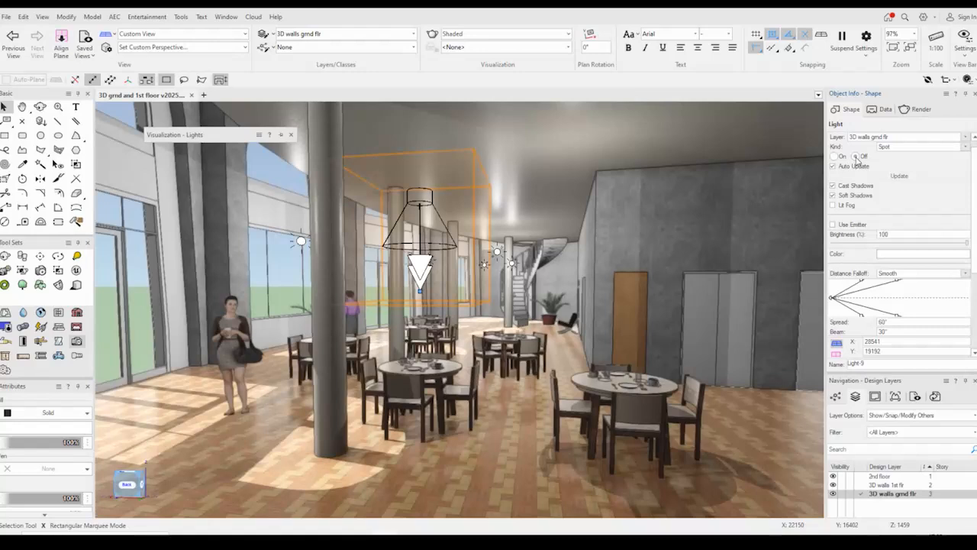
pyautogui.click(835, 157)
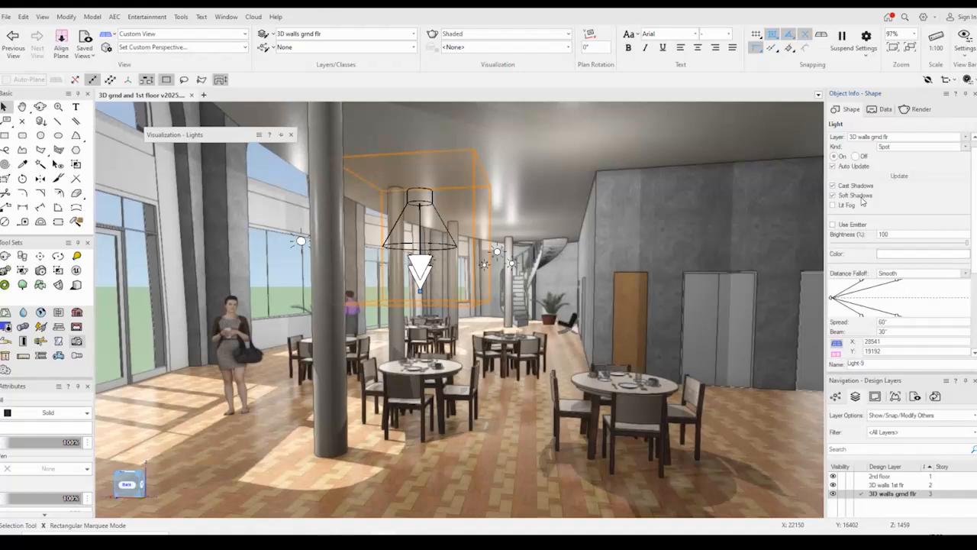
pyautogui.click(876, 236)
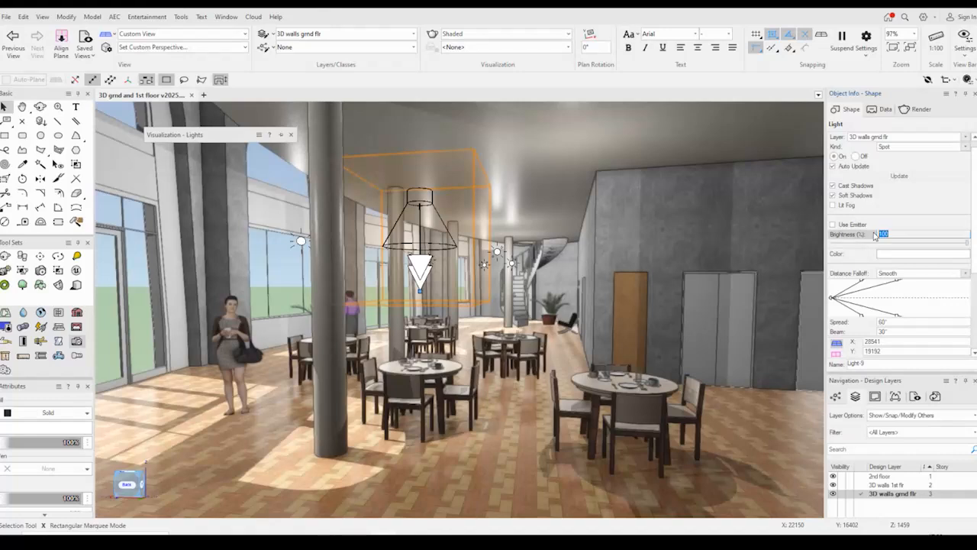
pyautogui.write('300')
pyautogui.press('Return')
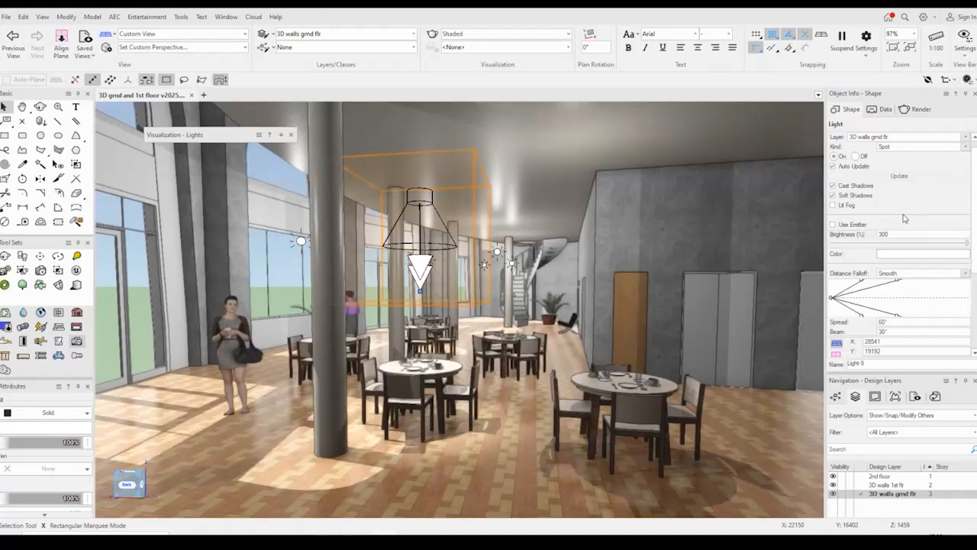
# Try a violet-blue colour on the spot light, and sample a pale yellow-green as a custom RGB colour.
pyautogui.click(908, 254)
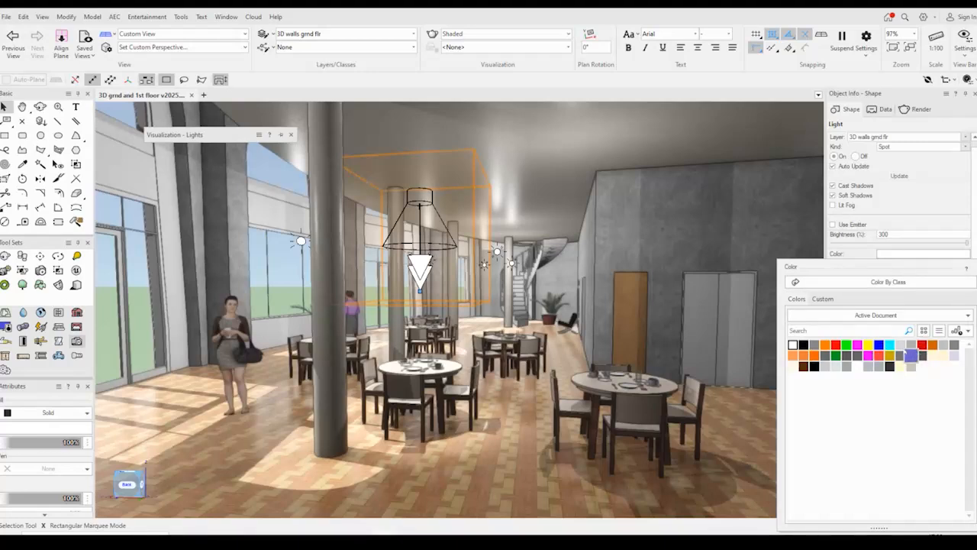
pyautogui.click(912, 356)
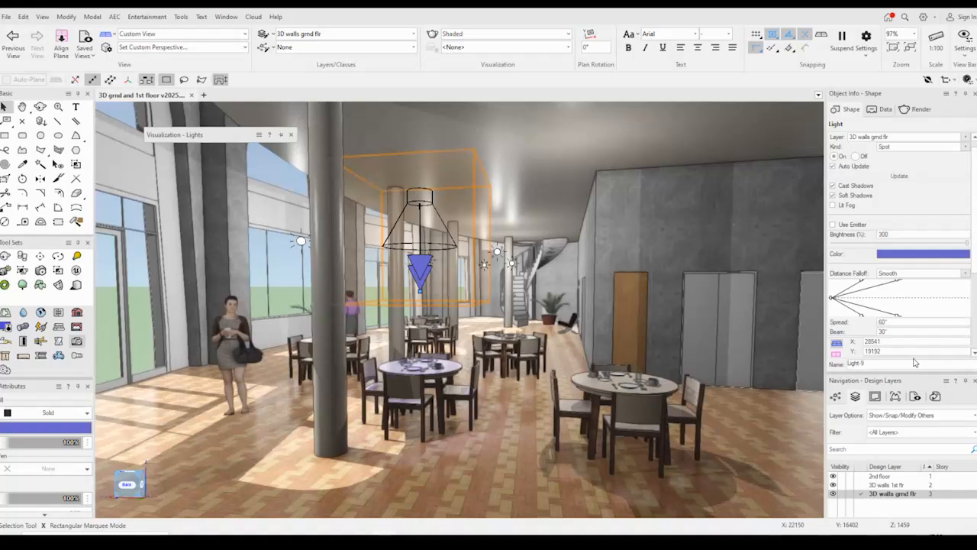
pyautogui.click(924, 258)
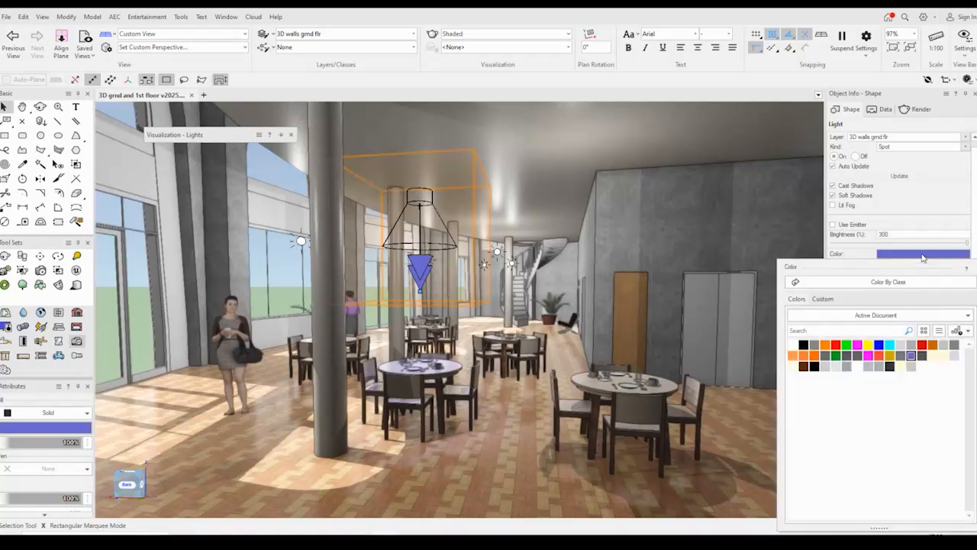
pyautogui.click(825, 298)
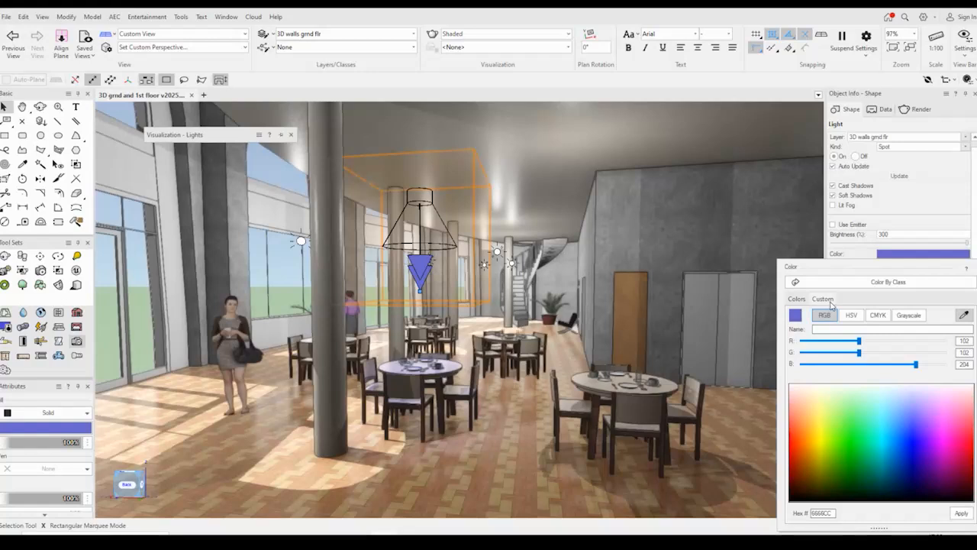
pyautogui.click(824, 394)
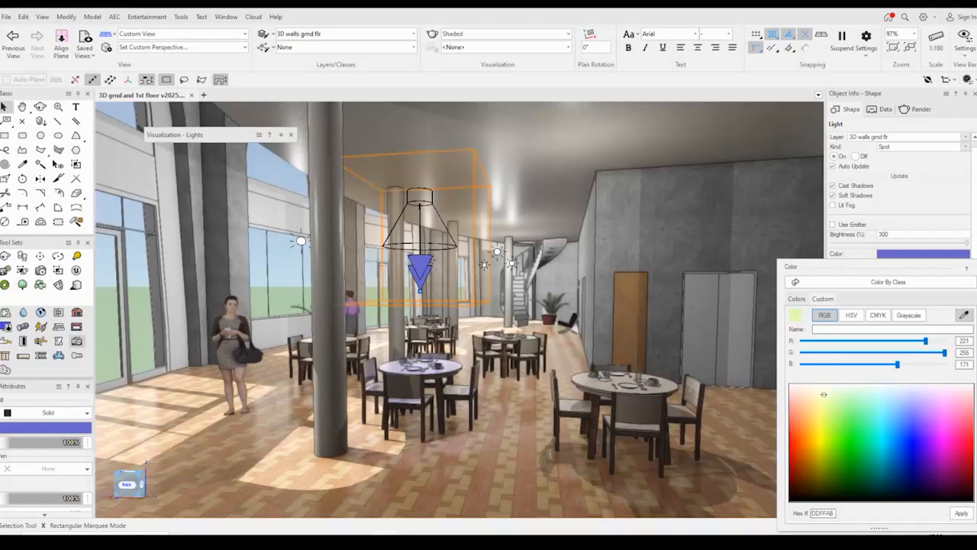
# Look through the Benjamin Moore Affinity palette, and give the spot light a pale cream colour from the Active Document palette.
pyautogui.click(797, 298)
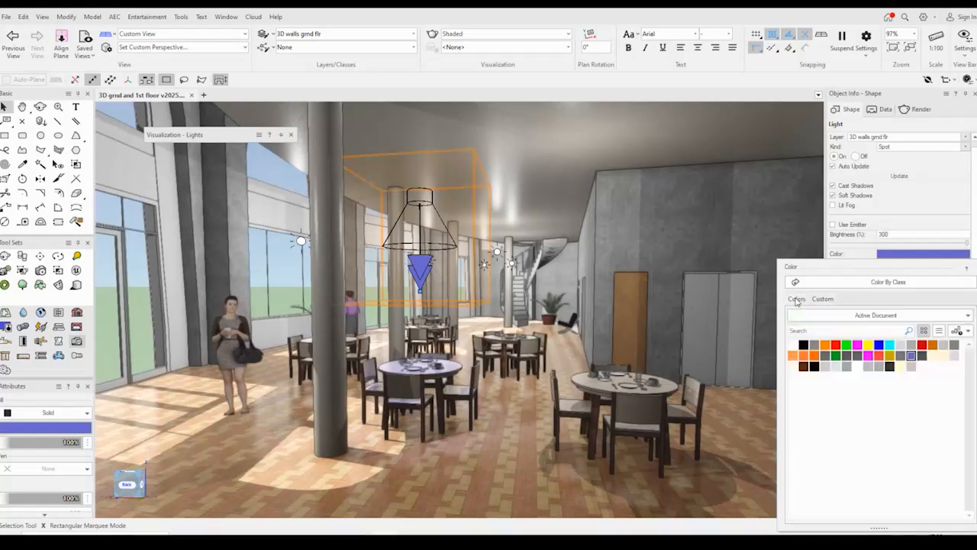
pyautogui.click(870, 316)
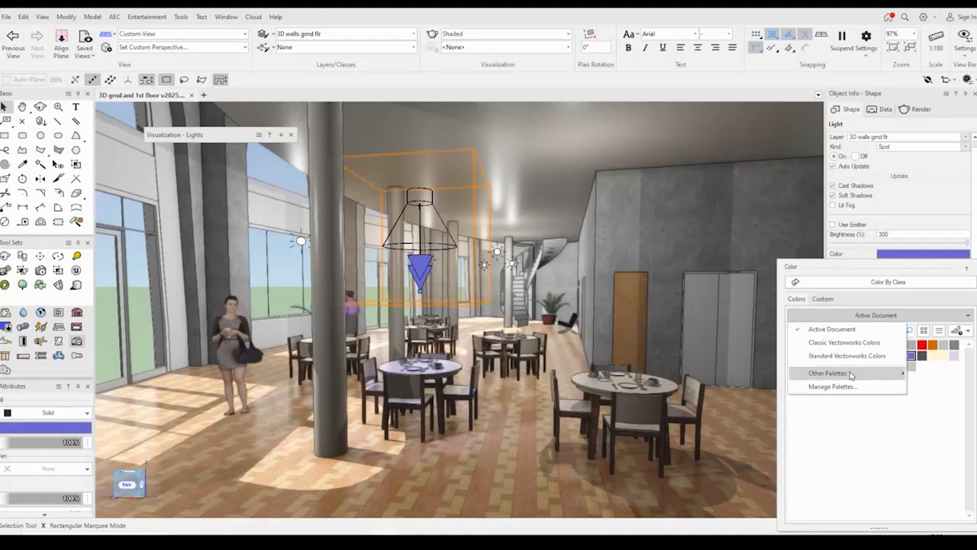
pyautogui.moveTo(852, 374)
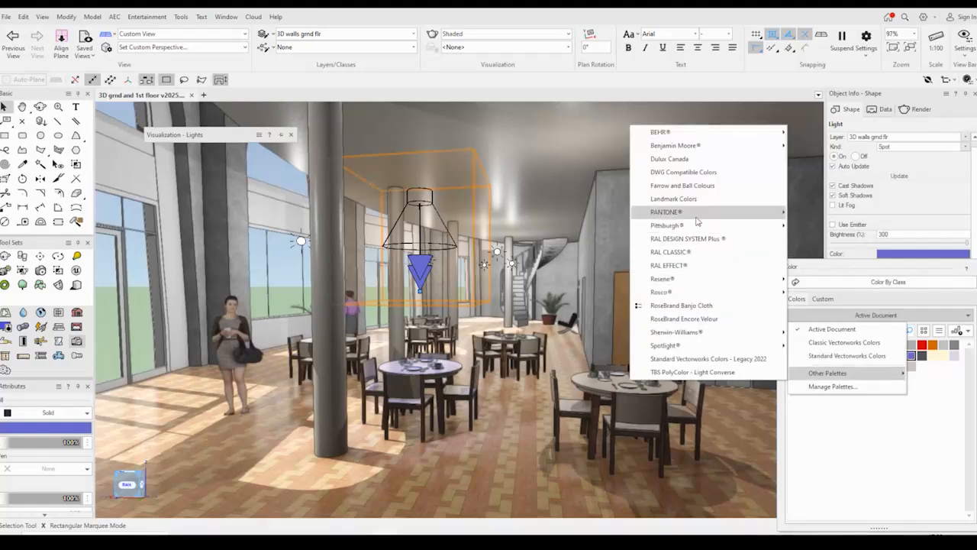
pyautogui.moveTo(695, 214)
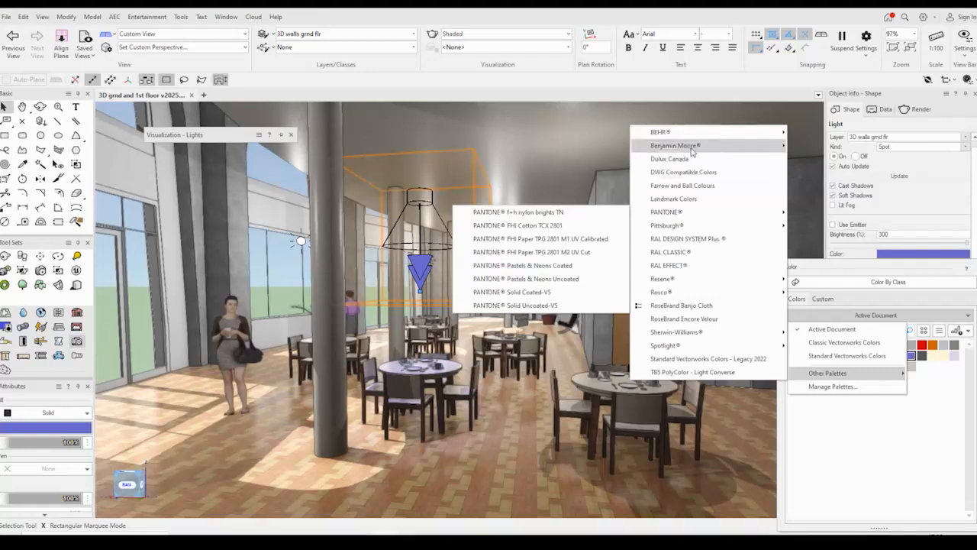
pyautogui.moveTo(693, 149)
pyautogui.click(547, 150)
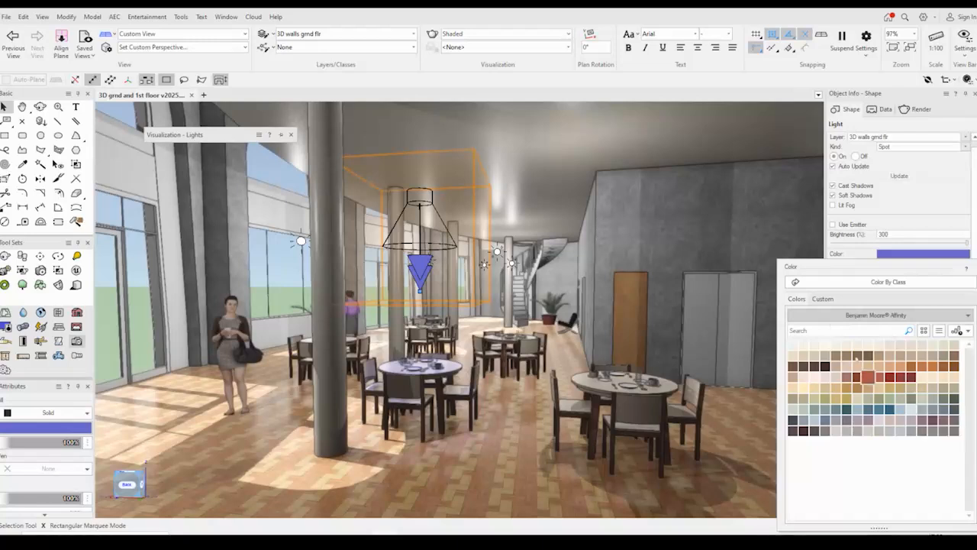
pyautogui.click(856, 315)
pyautogui.click(853, 328)
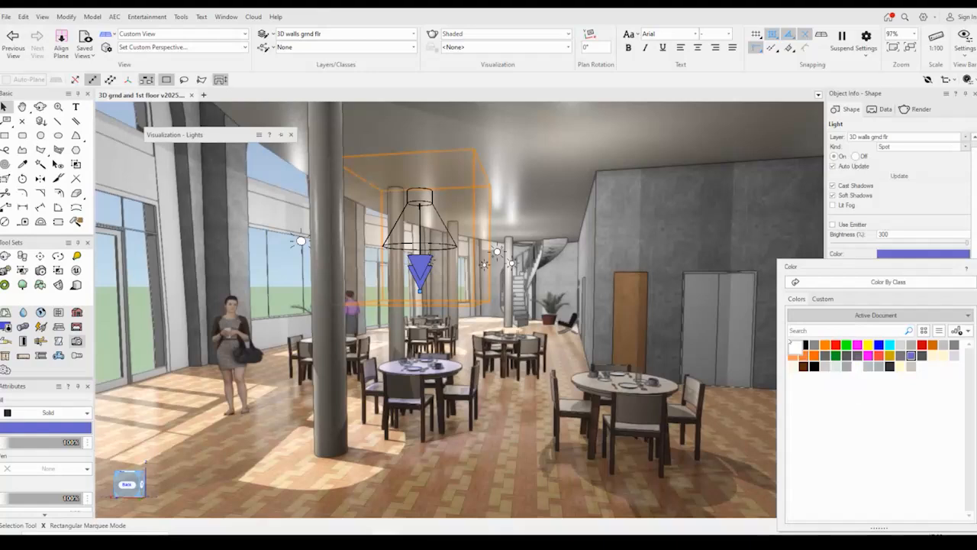
pyautogui.click(932, 355)
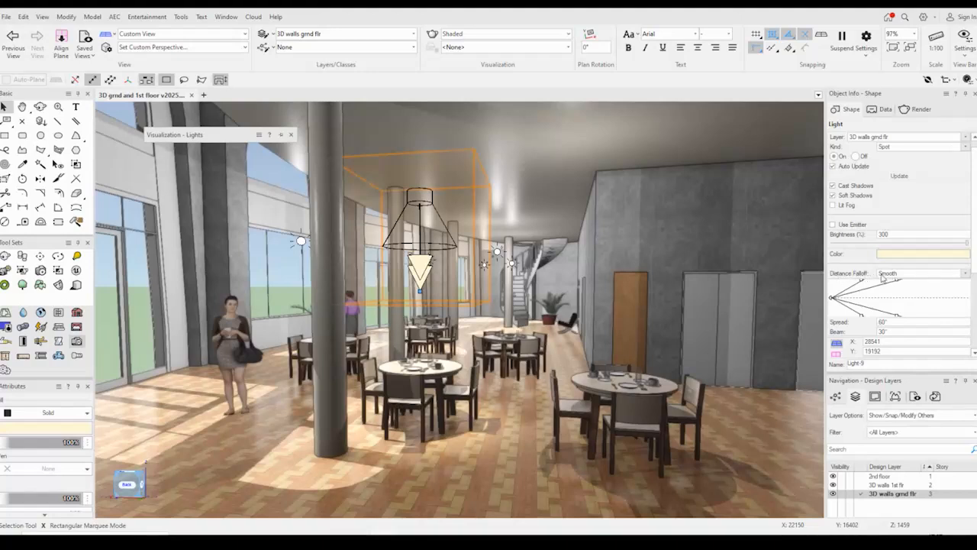
# Compare the None, Smooth and Realistic distance falloff options on the spot light, ending on Smooth.
pyautogui.click(965, 275)
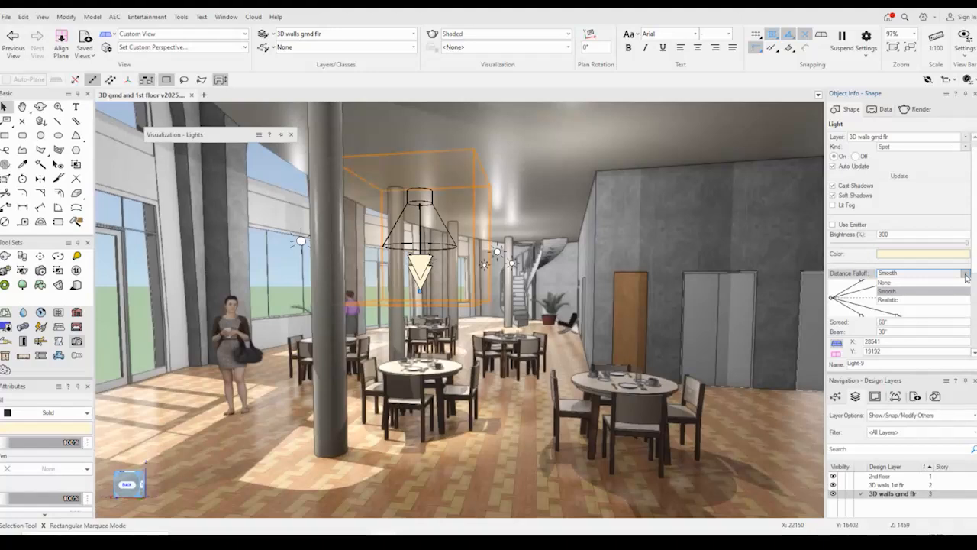
pyautogui.click(946, 283)
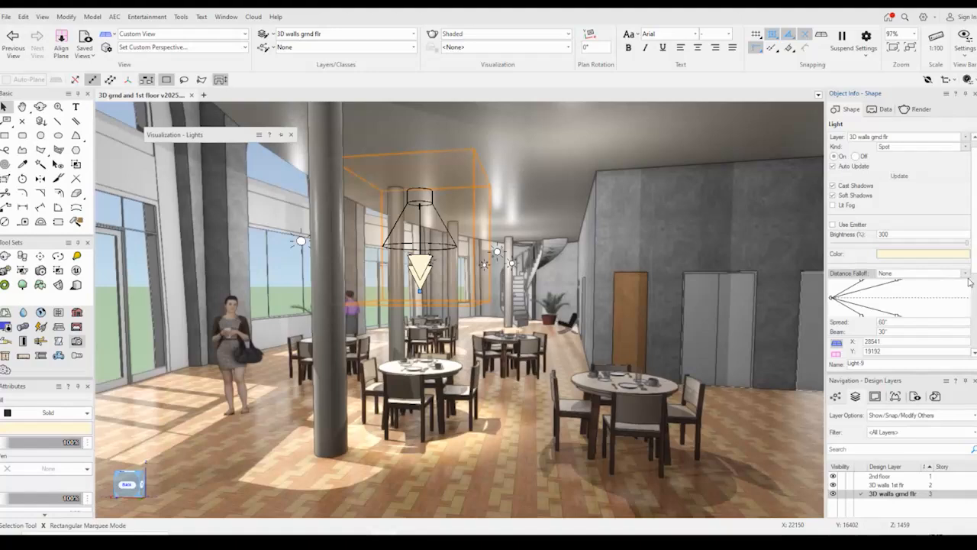
pyautogui.click(967, 274)
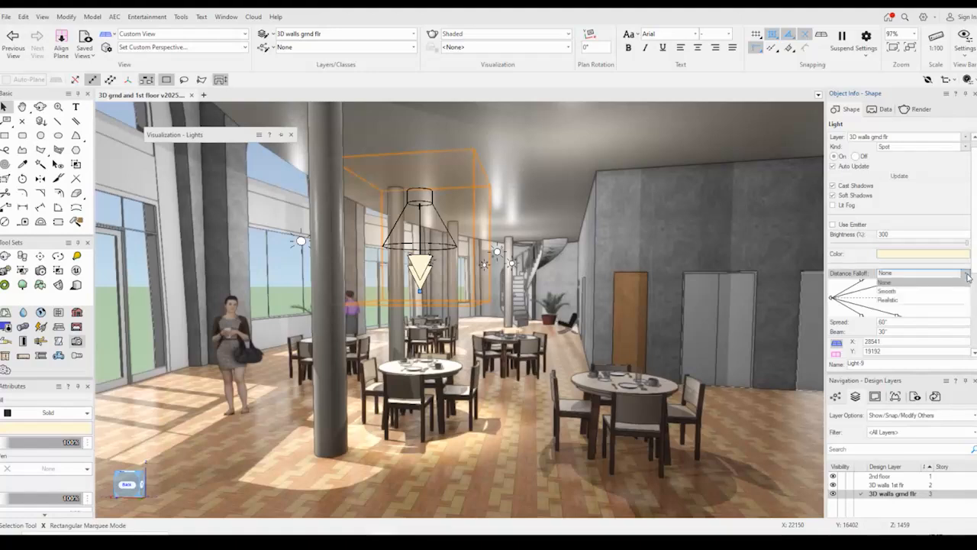
pyautogui.click(942, 292)
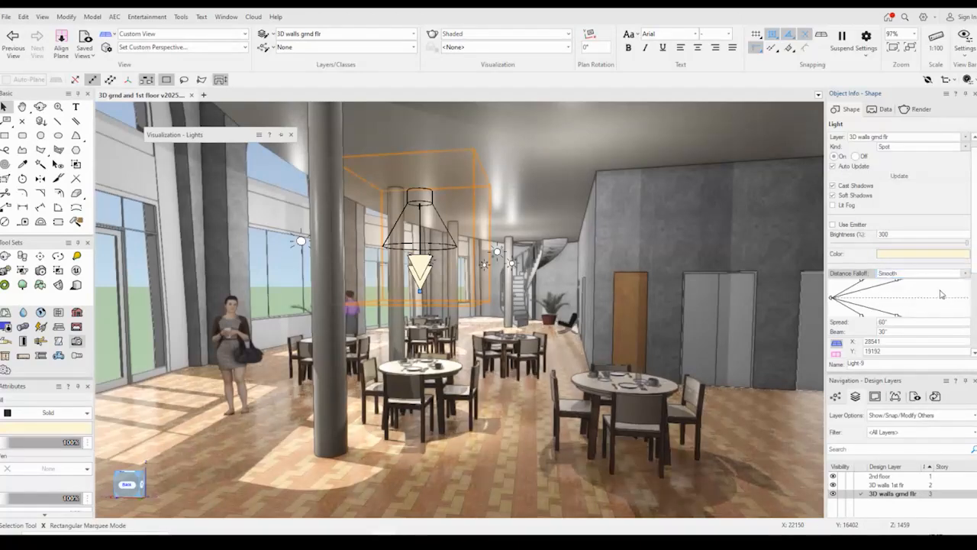
pyautogui.click(967, 273)
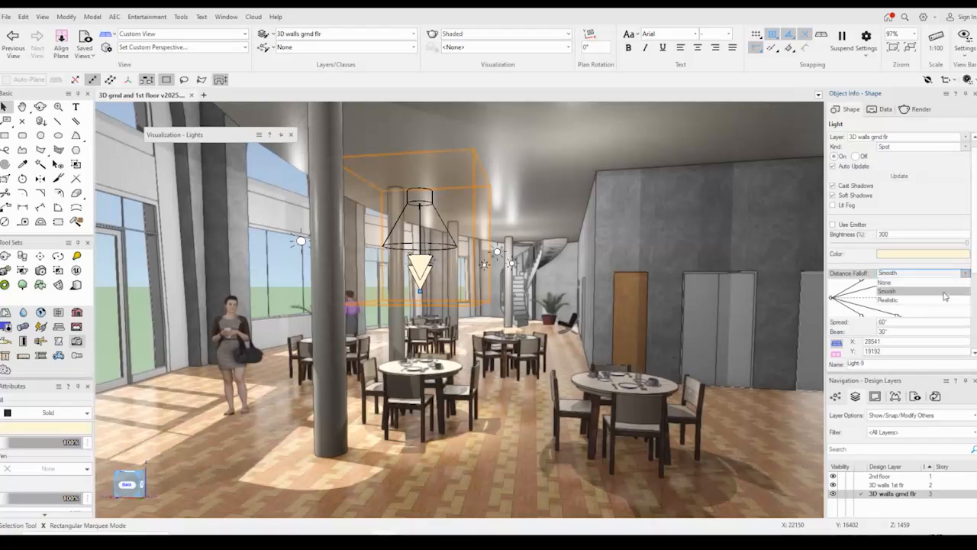
pyautogui.click(942, 300)
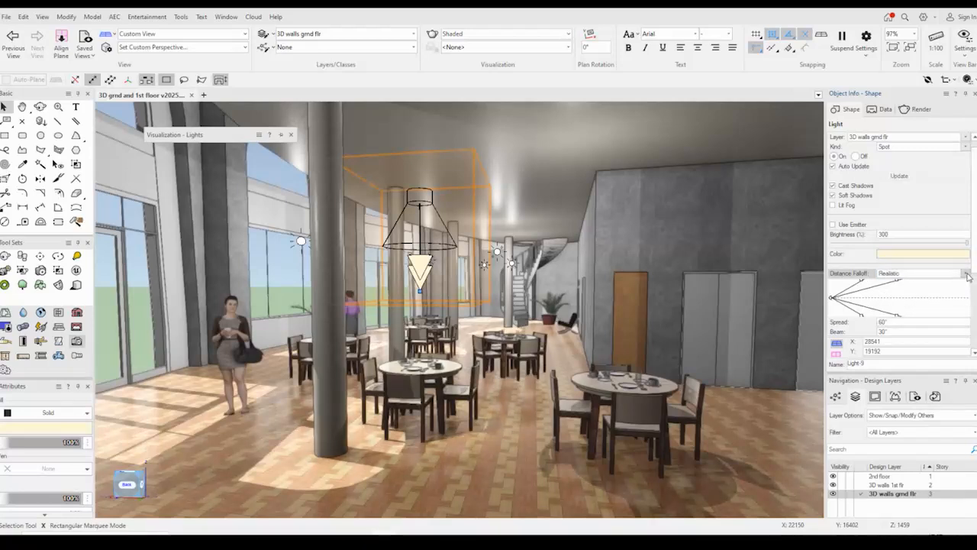
pyautogui.click(967, 274)
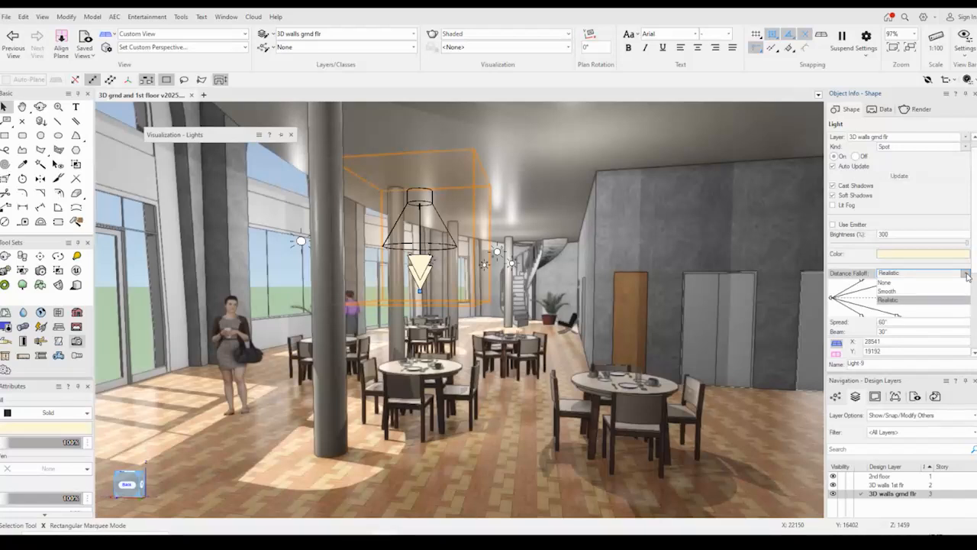
pyautogui.click(921, 293)
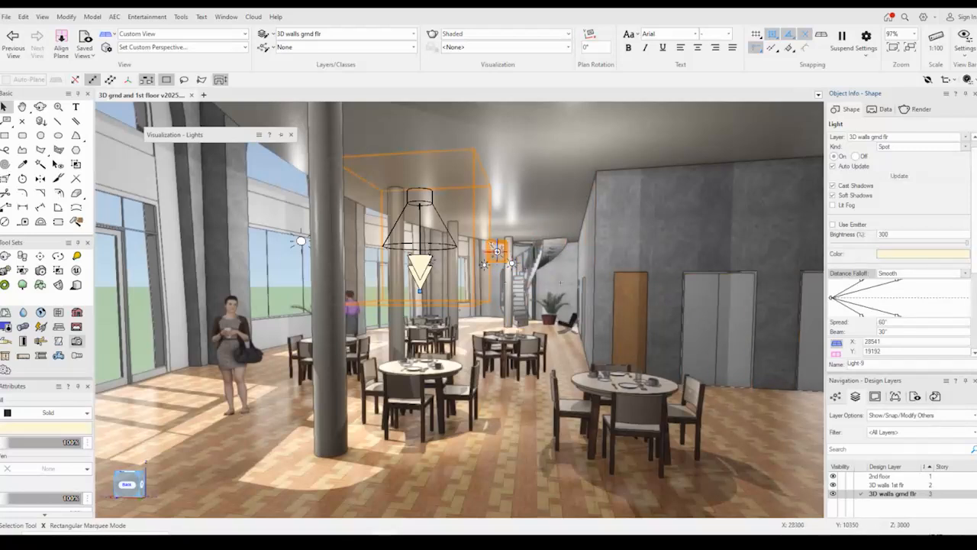
# Set the distance falloff of point light Light-3, the upper one near the staircase, to None.
pyautogui.click(497, 252)
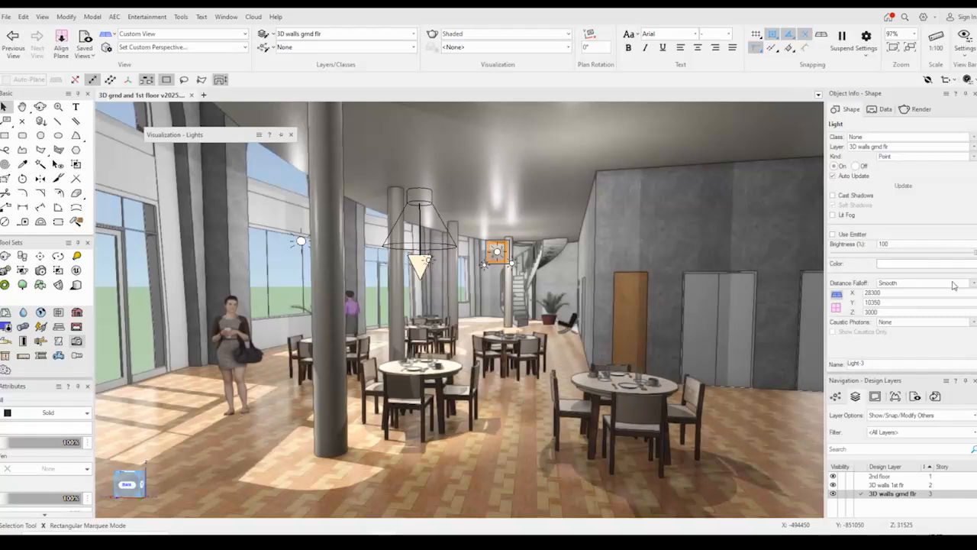
pyautogui.click(973, 284)
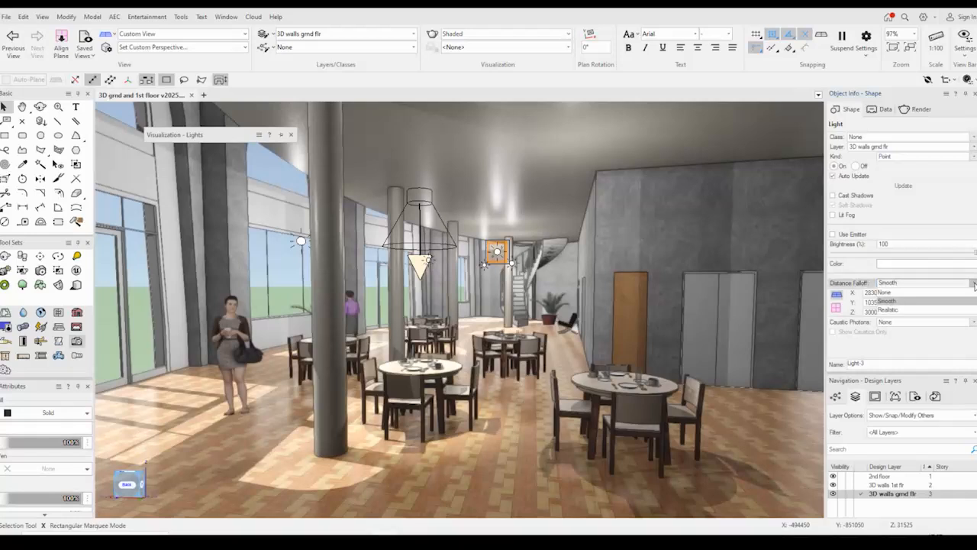
pyautogui.click(902, 293)
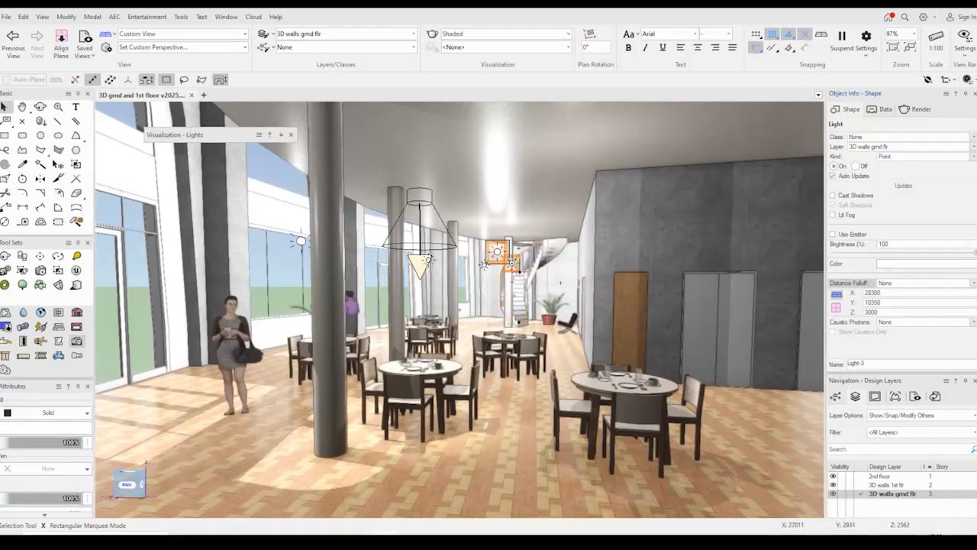
# Try the None distance falloff on point light Light-2 near the staircase, and return it to Smooth.
pyautogui.click(512, 263)
pyautogui.click(905, 284)
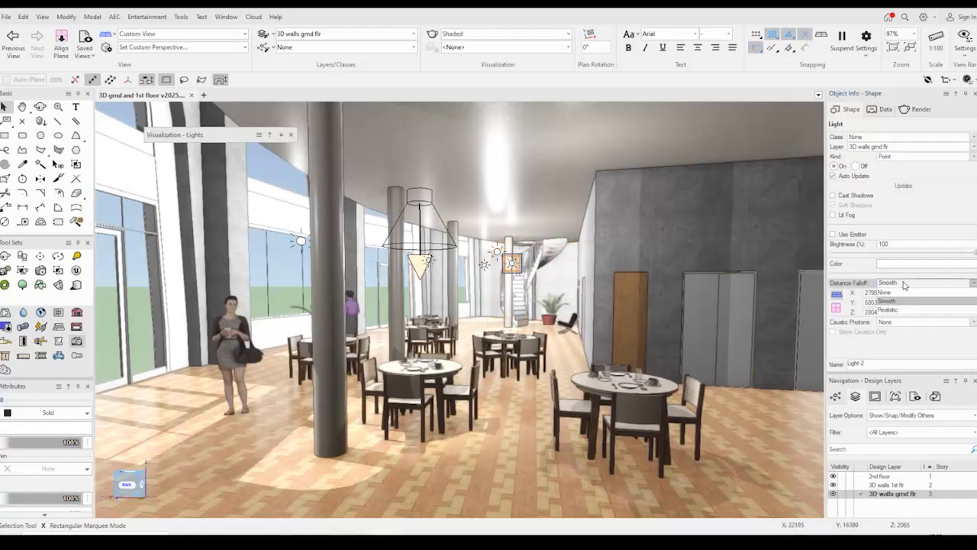
pyautogui.click(908, 293)
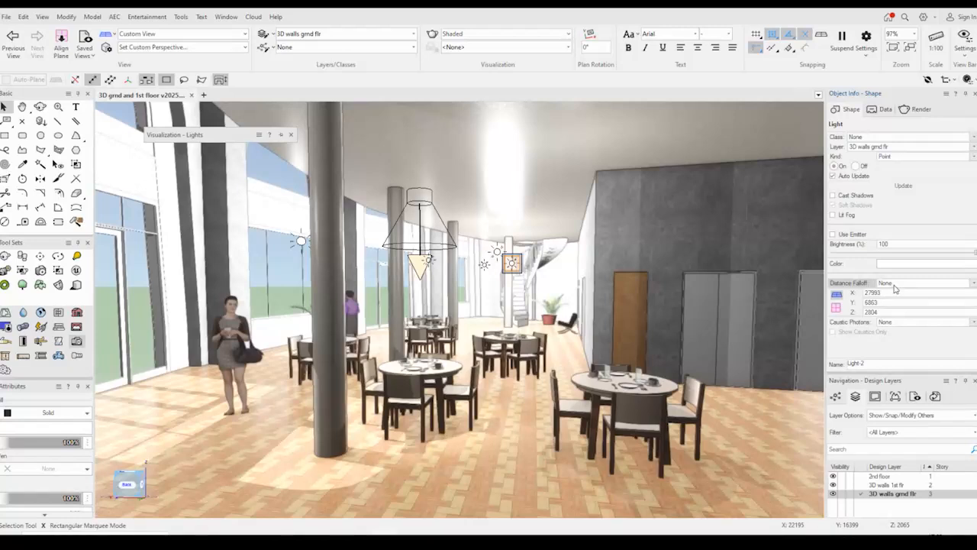
pyautogui.click(972, 284)
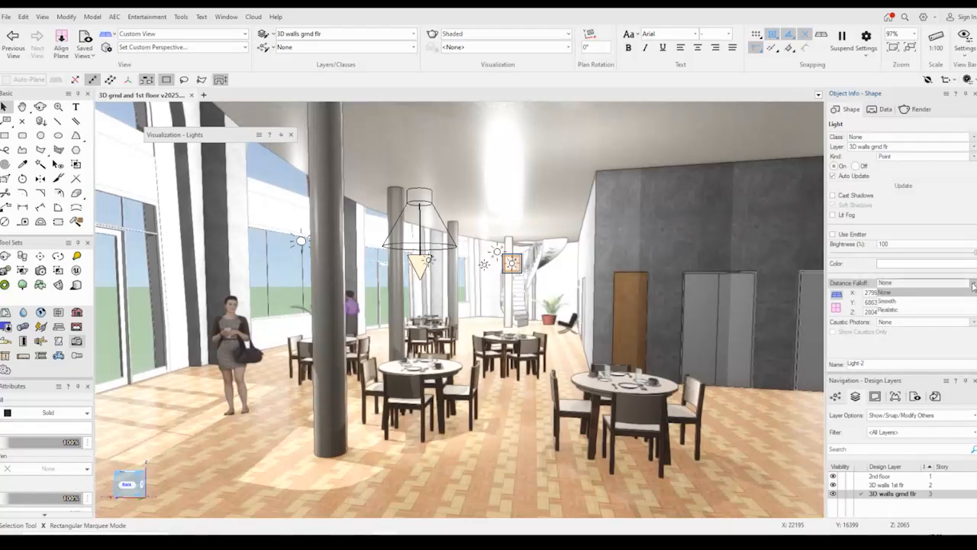
pyautogui.click(931, 303)
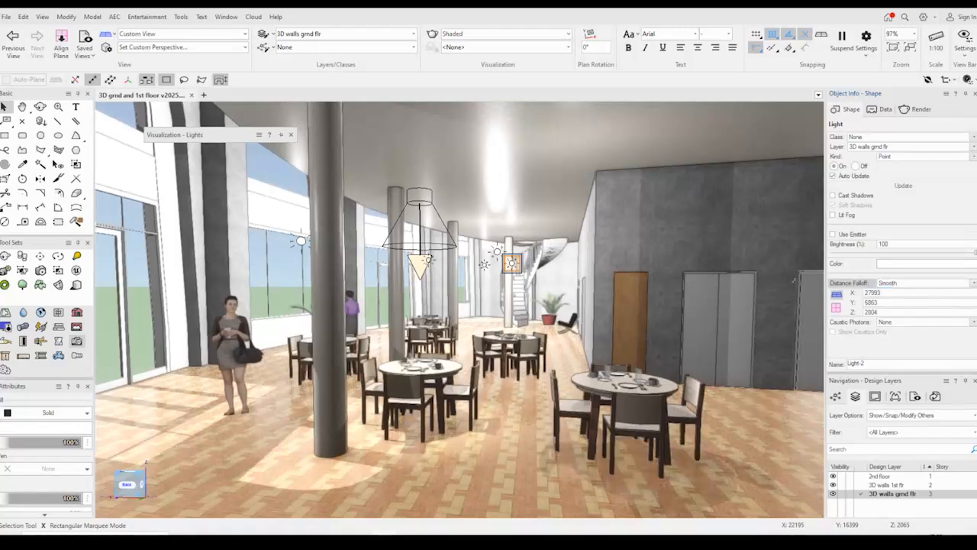
# Set the distance falloff of point light Light-3, the upper one near the staircase, to Smooth.
pyautogui.click(510, 263)
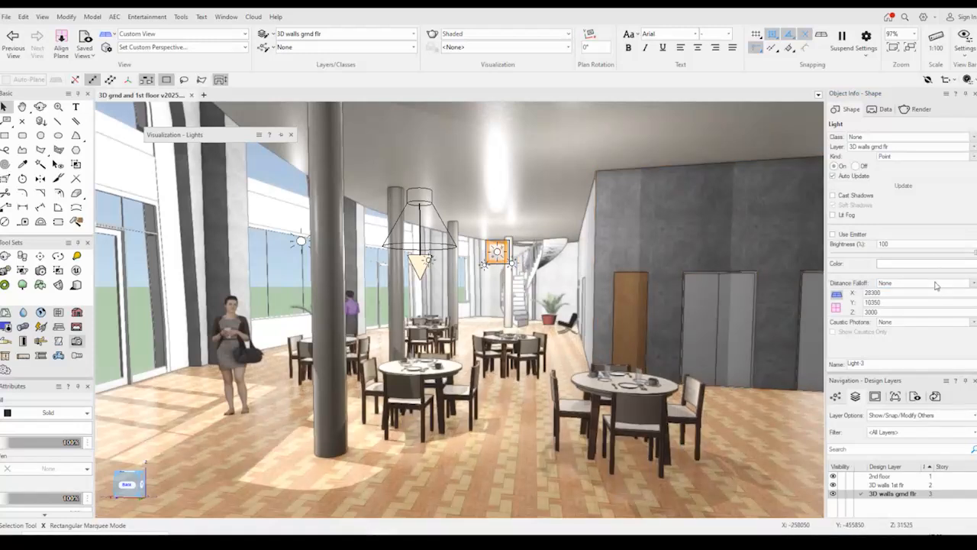
pyautogui.click(938, 283)
pyautogui.click(925, 303)
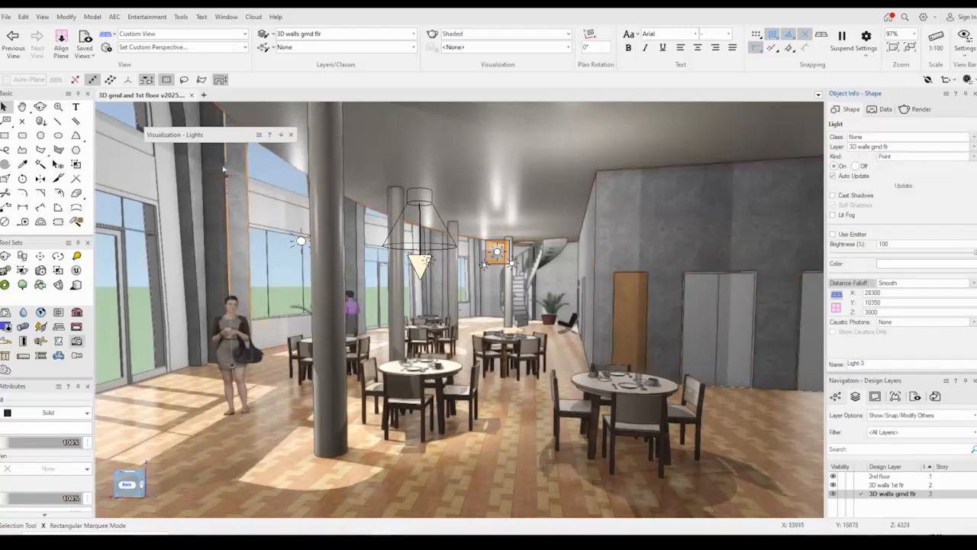
# Switch off every light in the scene from Light-9 to Light-1, and turn only spot light Light-9 back on.
pyautogui.moveTo(209, 138)
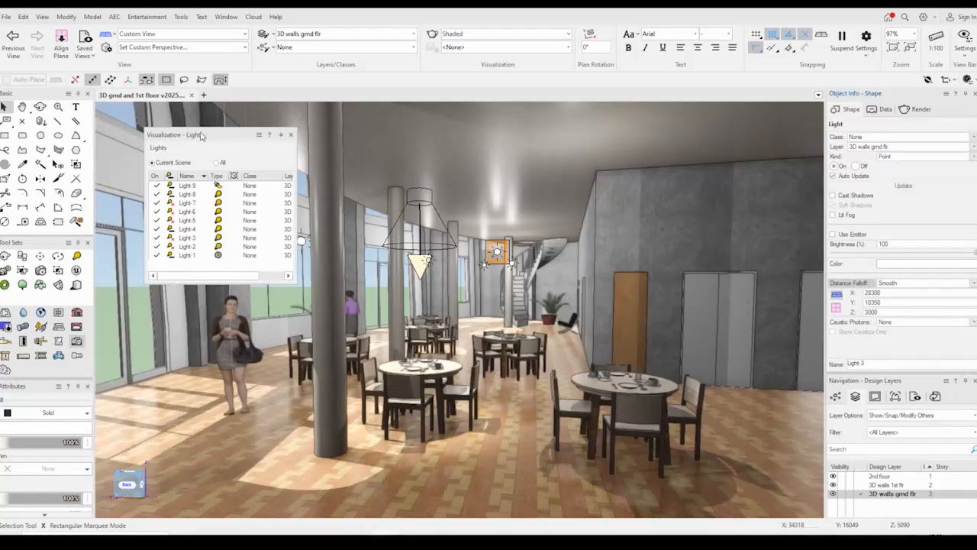
pyautogui.click(156, 186)
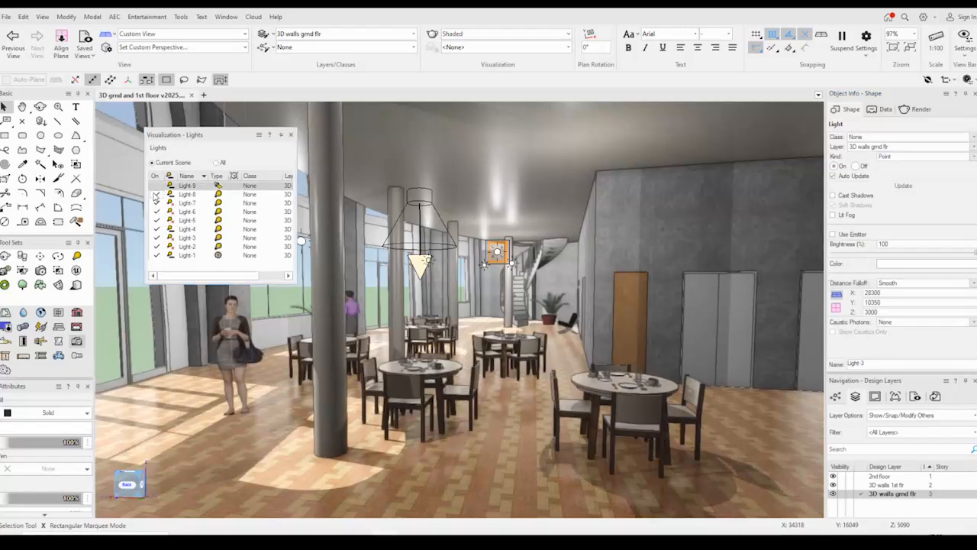
pyautogui.click(157, 194)
pyautogui.click(157, 203)
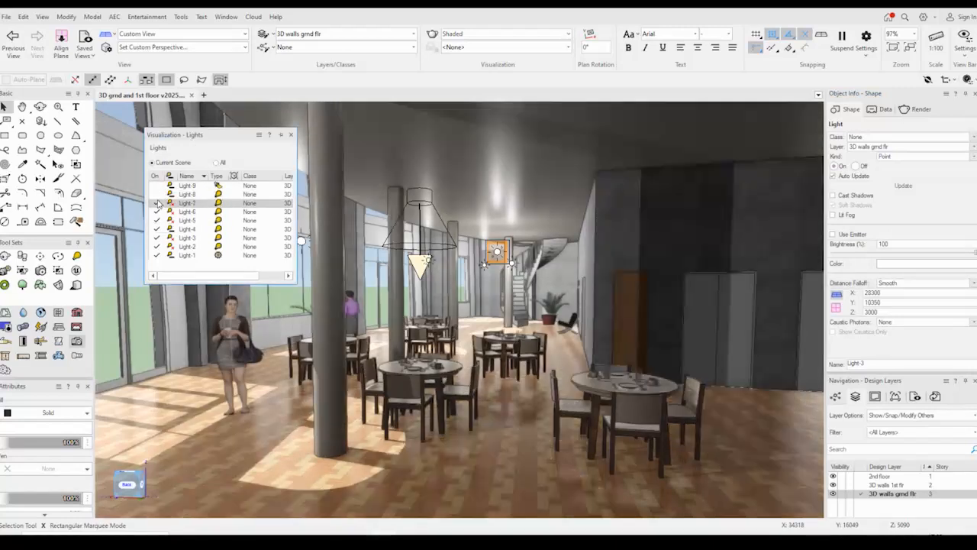
pyautogui.click(157, 212)
pyautogui.click(156, 220)
pyautogui.click(156, 229)
pyautogui.click(157, 238)
pyautogui.click(157, 246)
pyautogui.click(156, 255)
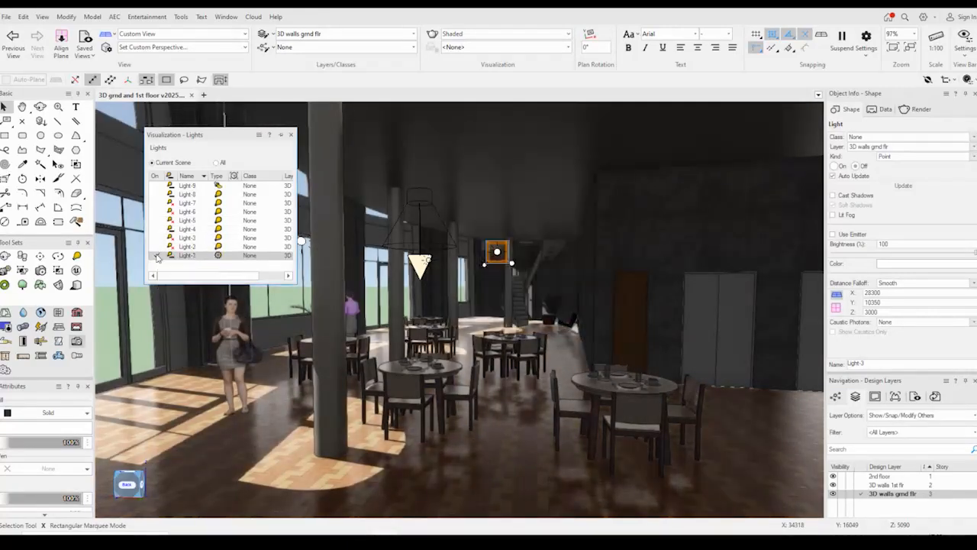
pyautogui.click(157, 187)
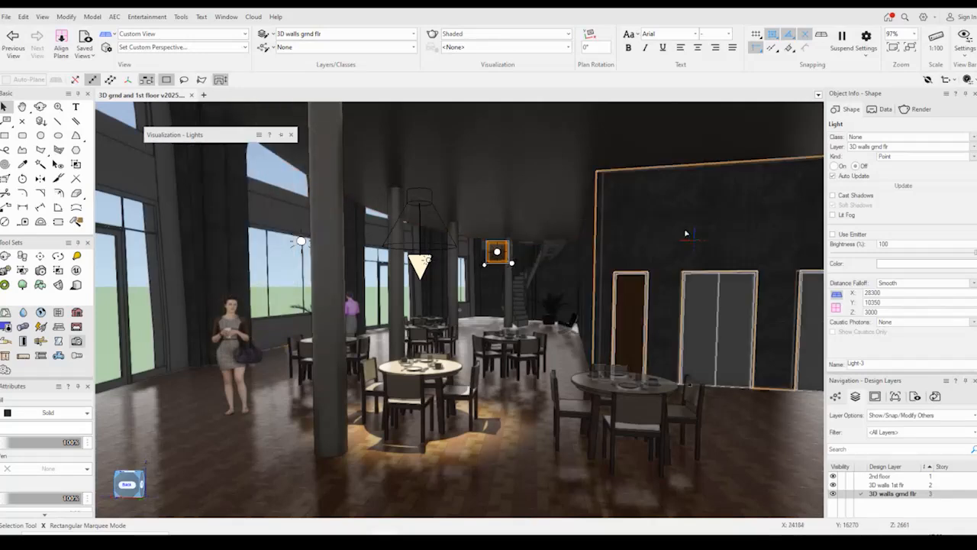
# Set the spread of spot light Light-9 above the dining table to 120° and its beam to 100°.
pyautogui.click(421, 262)
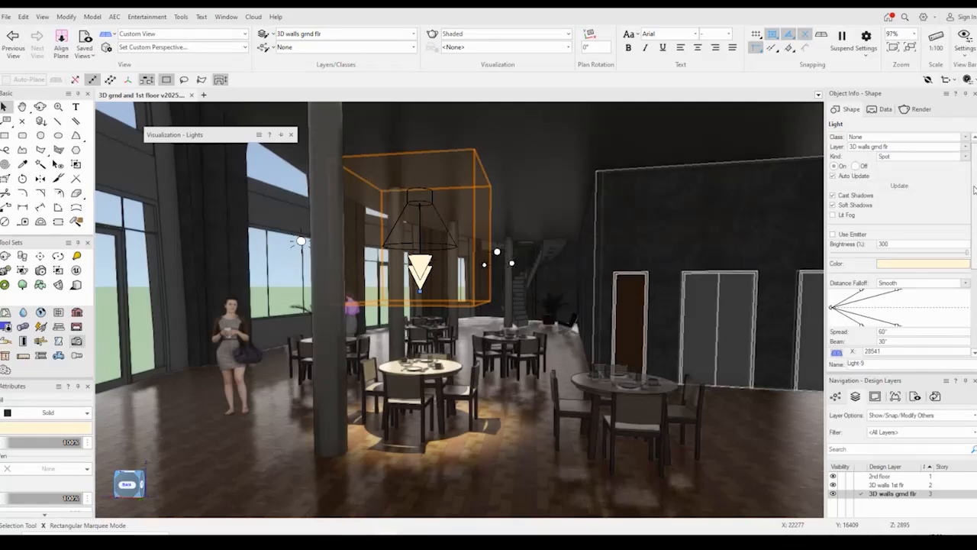
pyautogui.scroll(-3, 971, 199)
pyautogui.scroll(-4, 965, 221)
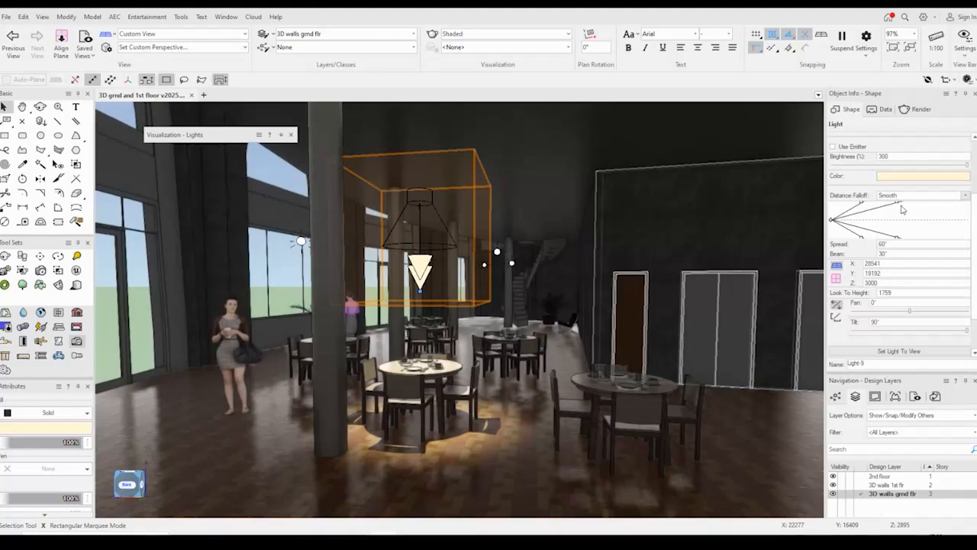
pyautogui.click(882, 245)
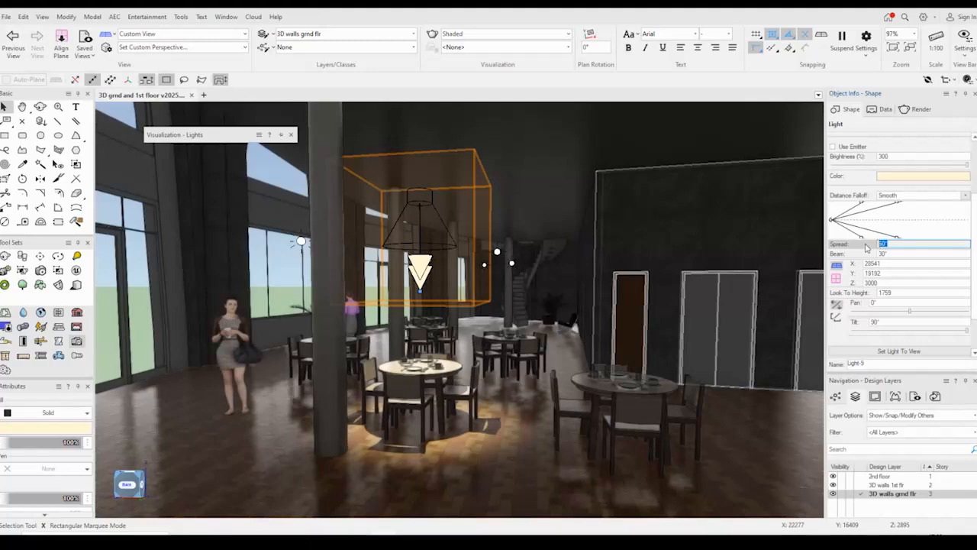
pyautogui.write('1')
pyautogui.press('Return')
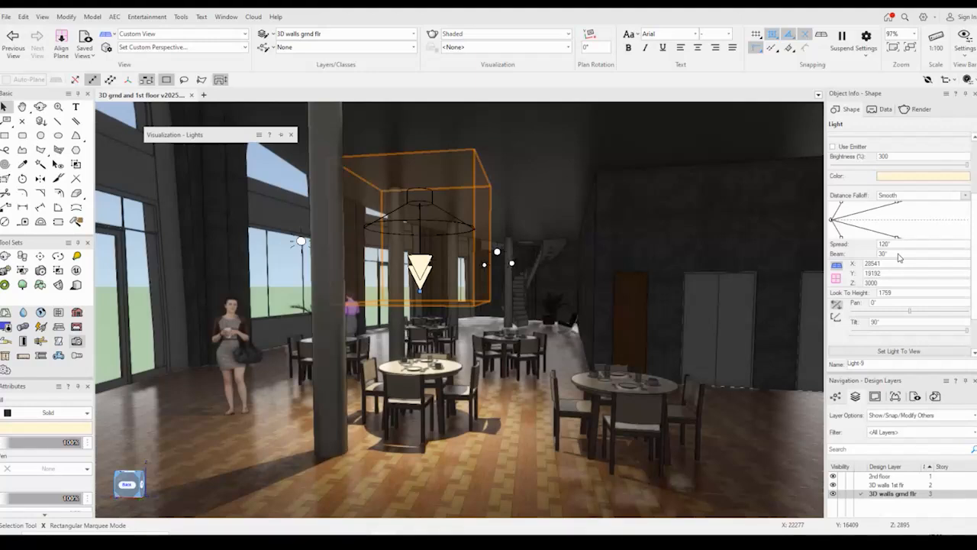
pyautogui.doubleClick(899, 256)
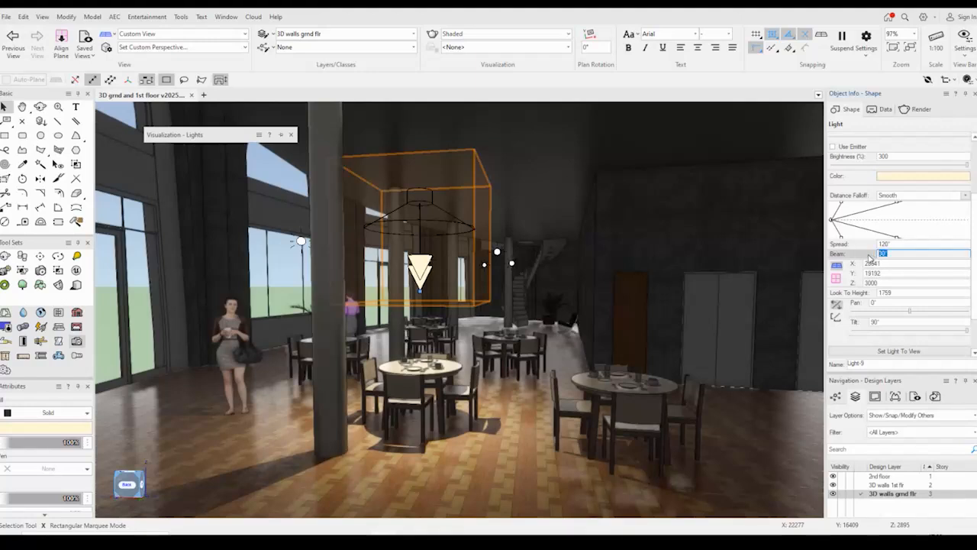
pyautogui.write('100')
pyautogui.press('Return')
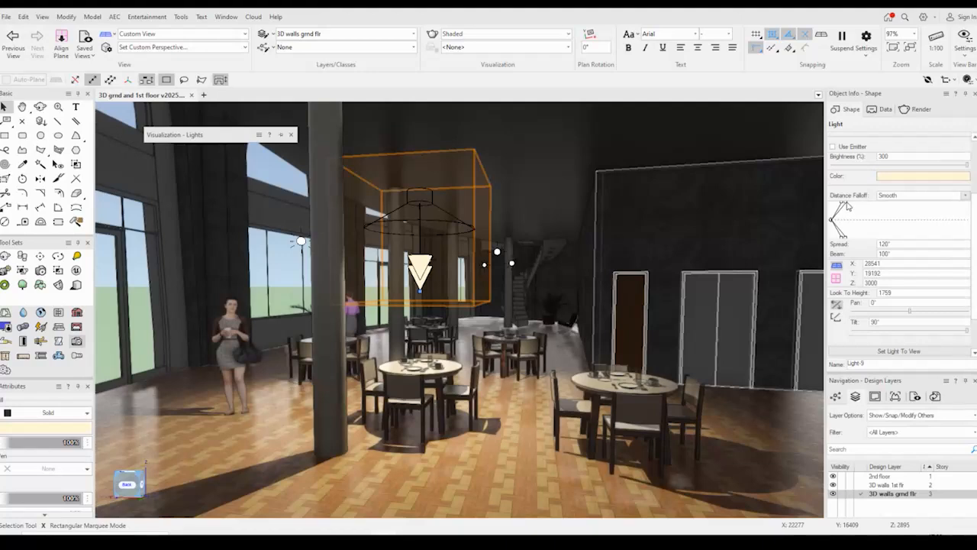
# Reshape the spot light's cone graphically, trying narrow and wide angles and ending at a spread of about 65° and a beam of about 26°.
pyautogui.moveTo(845, 206); pyautogui.dragTo(876, 210)
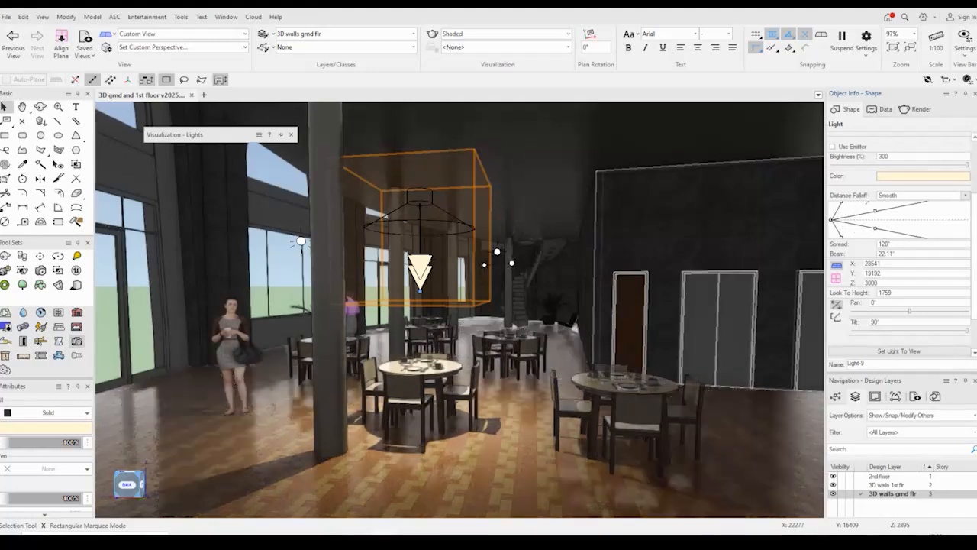
pyautogui.moveTo(842, 202); pyautogui.dragTo(857, 207)
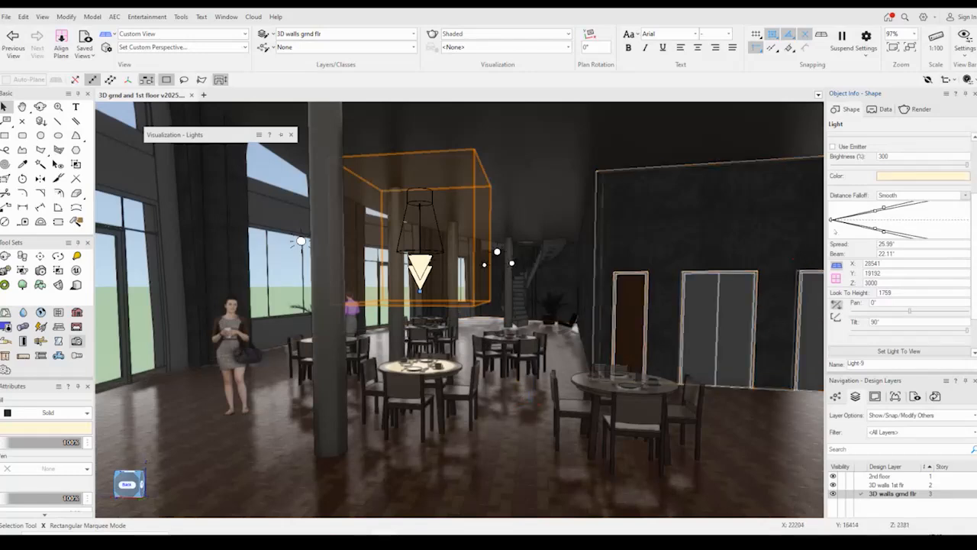
pyautogui.moveTo(884, 207); pyautogui.dragTo(846, 203)
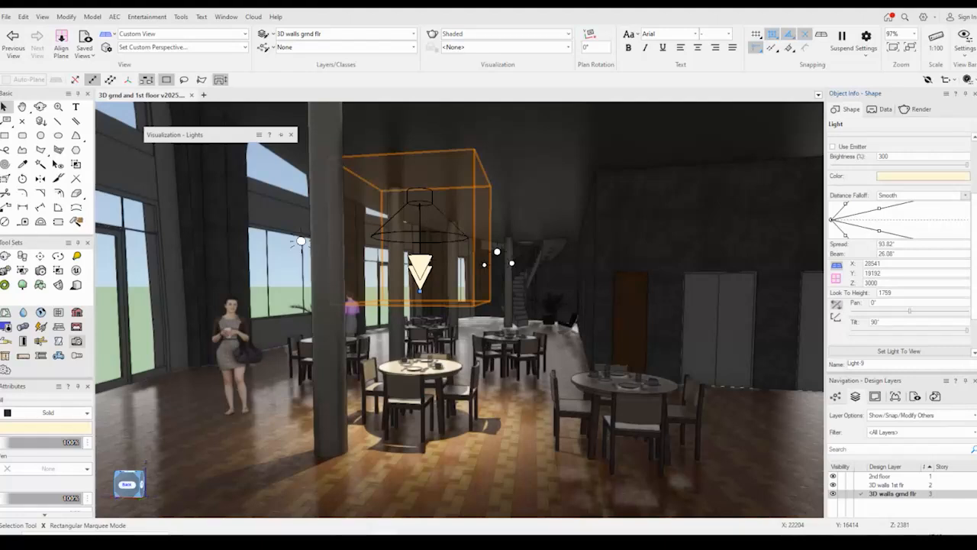
pyautogui.moveTo(846, 204); pyautogui.dragTo(849, 208)
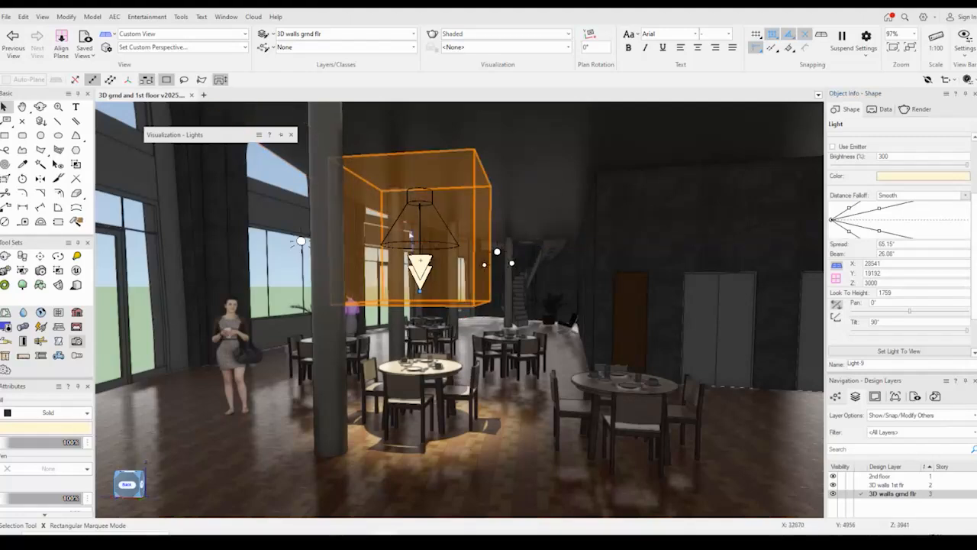
# Delete spot light Light-9 and turn all the remaining lights, Light-8 to Light-1, back on.
pyautogui.press('Delete')
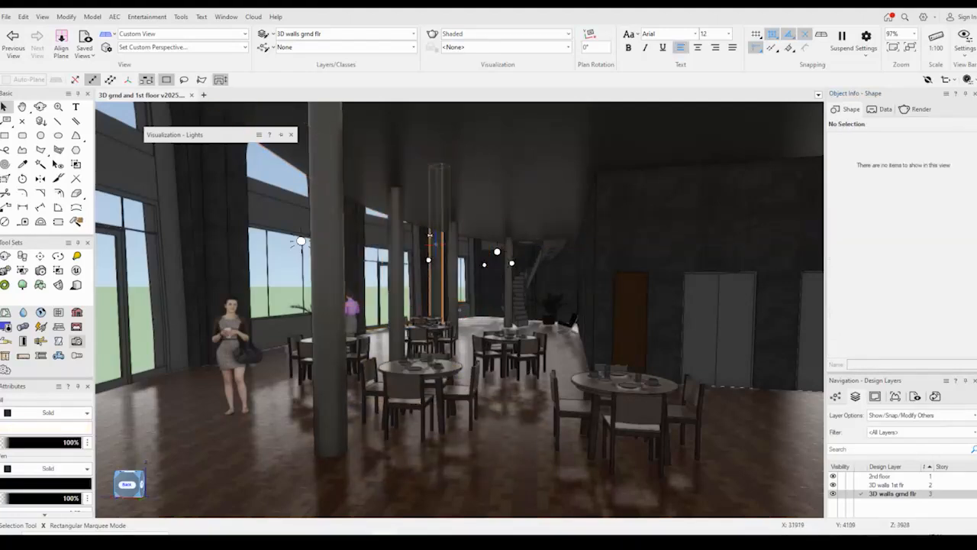
pyautogui.moveTo(206, 142)
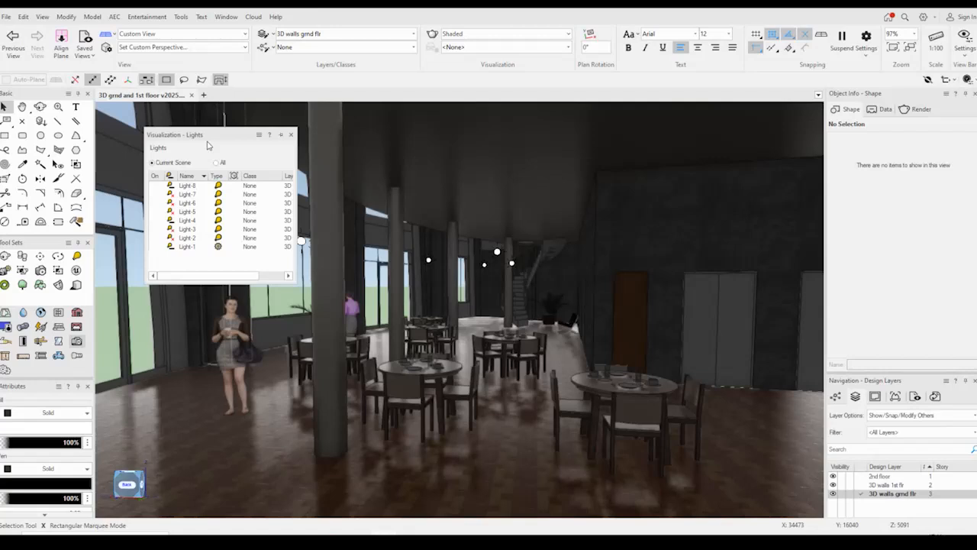
pyautogui.click(157, 186)
pyautogui.click(157, 194)
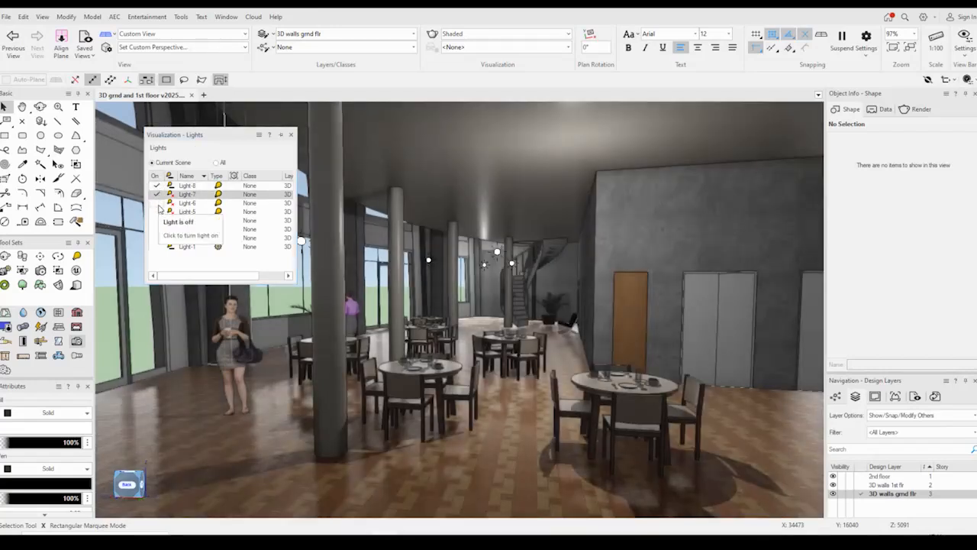
pyautogui.click(157, 203)
pyautogui.click(155, 212)
pyautogui.click(156, 220)
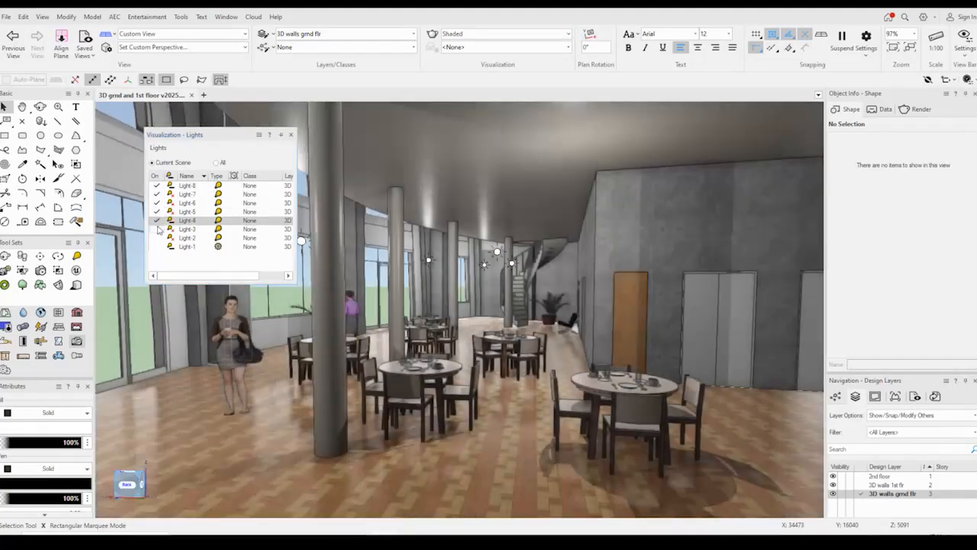
pyautogui.click(156, 229)
pyautogui.click(157, 237)
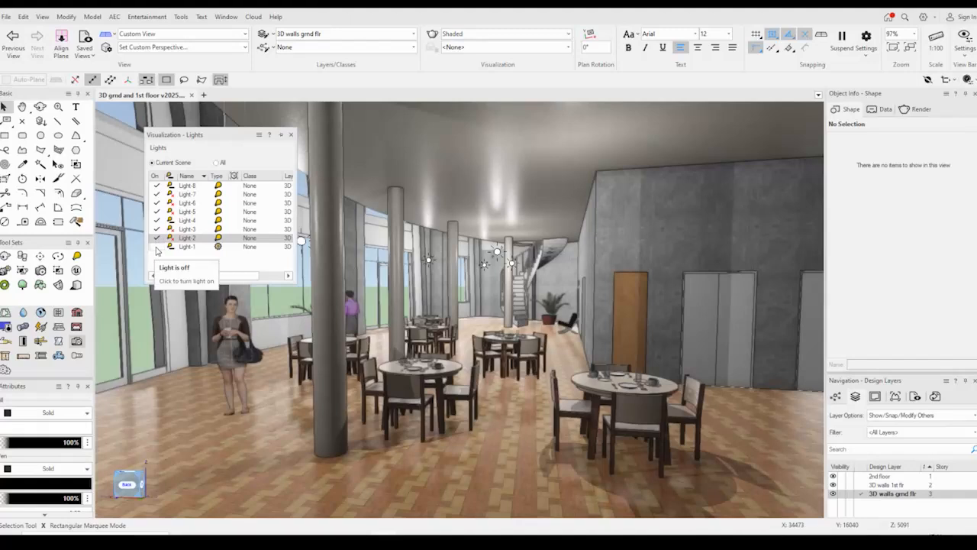
pyautogui.click(156, 247)
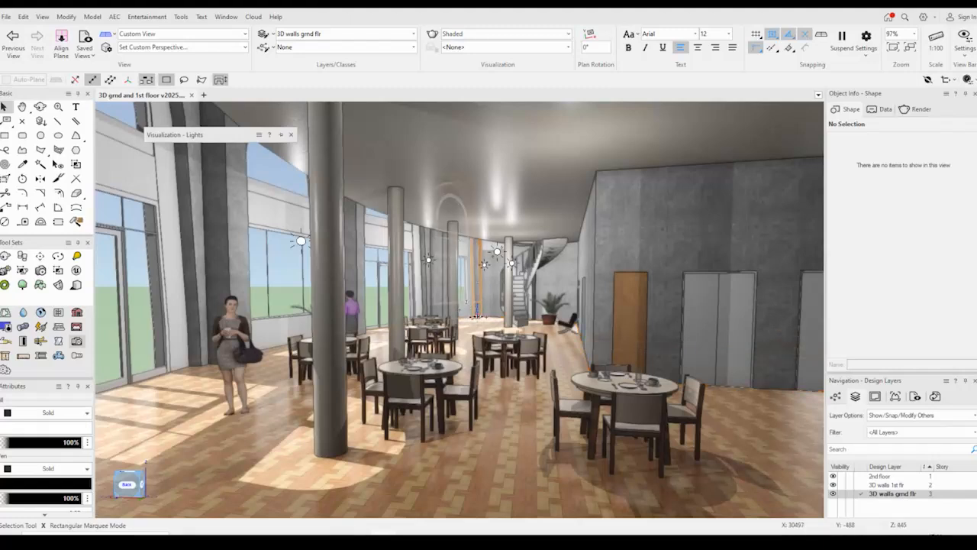
# Open the Resource Manager and filter its resources to symbols and plug-in objects.
pyautogui.click(232, 16)
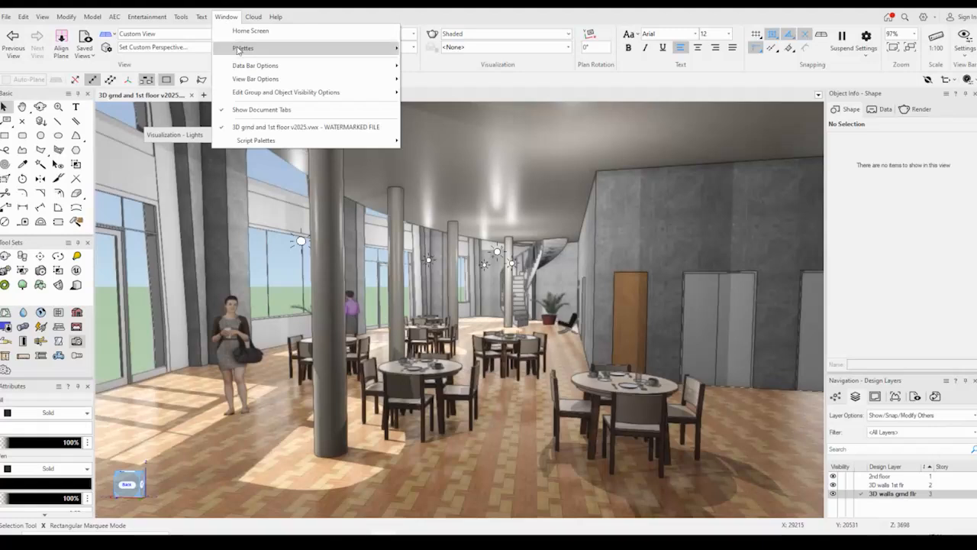
pyautogui.moveTo(239, 50)
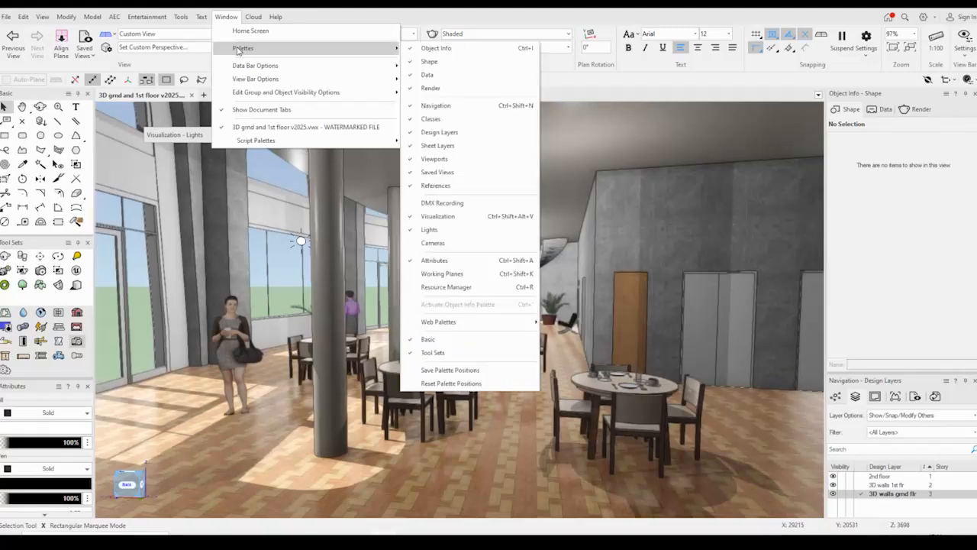
pyautogui.click(458, 287)
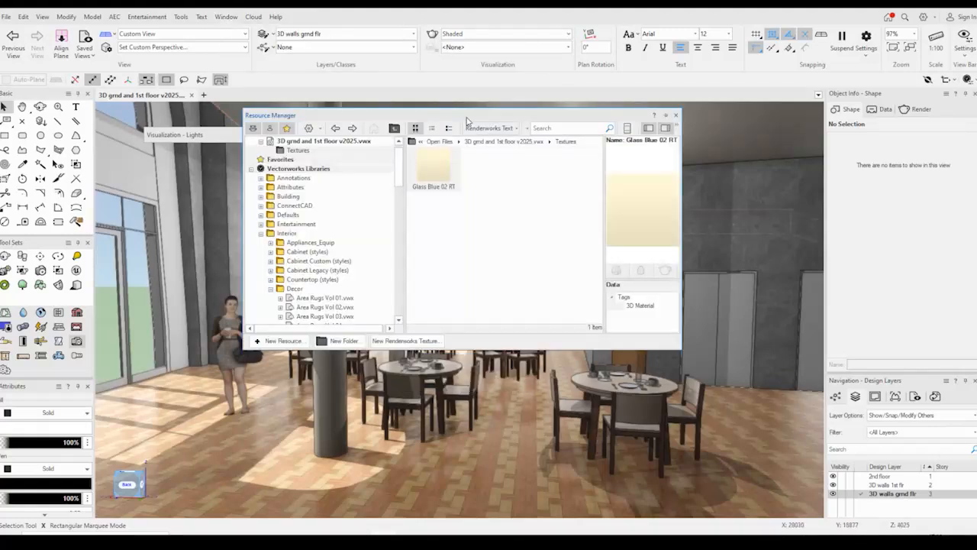
pyautogui.click(517, 130)
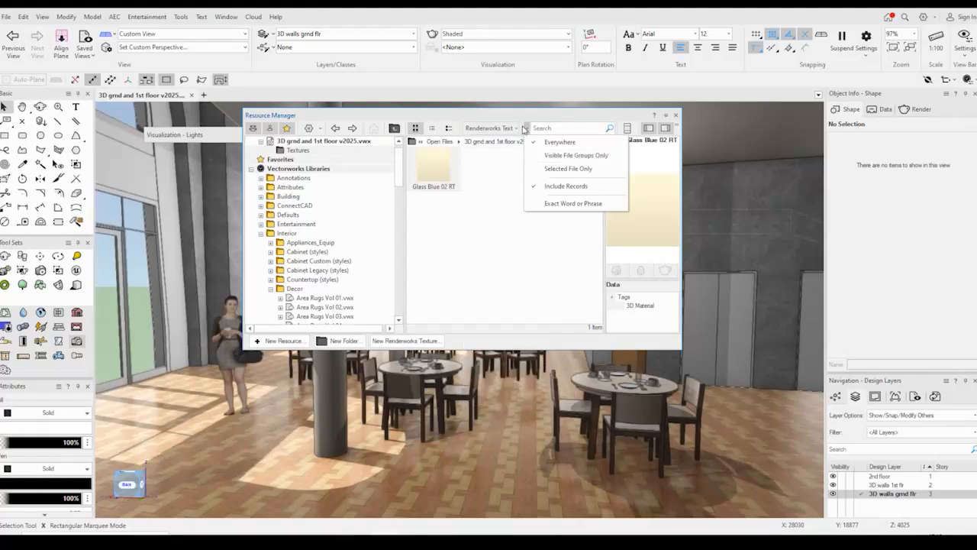
pyautogui.click(516, 328)
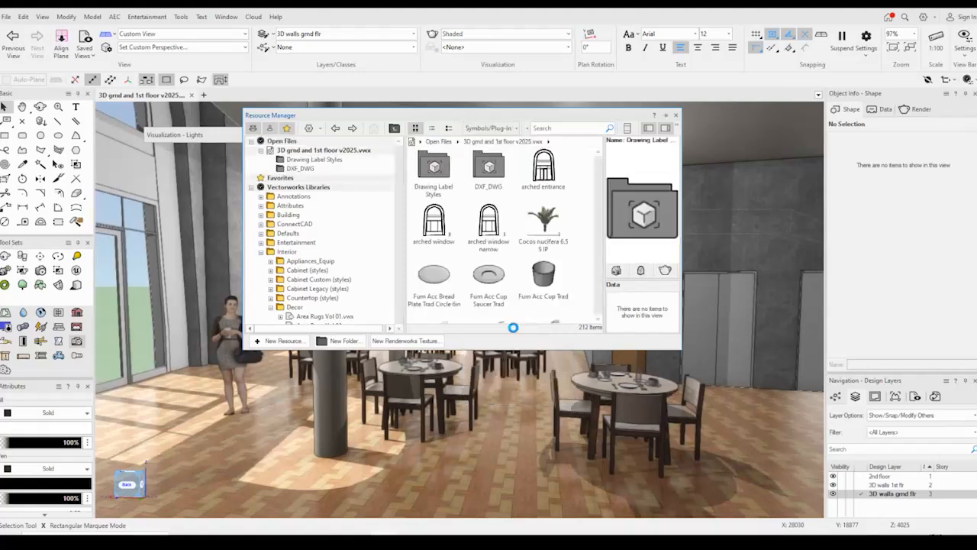
# Find the Light Fixt Suspension Pendant Antique symbol in the current file and open its 3D component for editing.
pyautogui.scroll(-2, 505, 262)
pyautogui.scroll(-10, 506, 262)
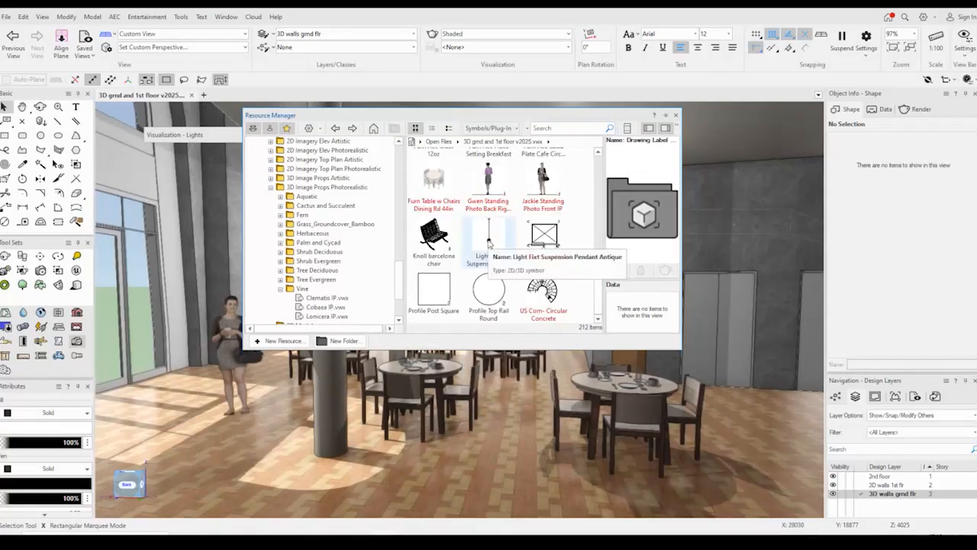
pyautogui.click(490, 242)
pyautogui.rightClick(490, 242)
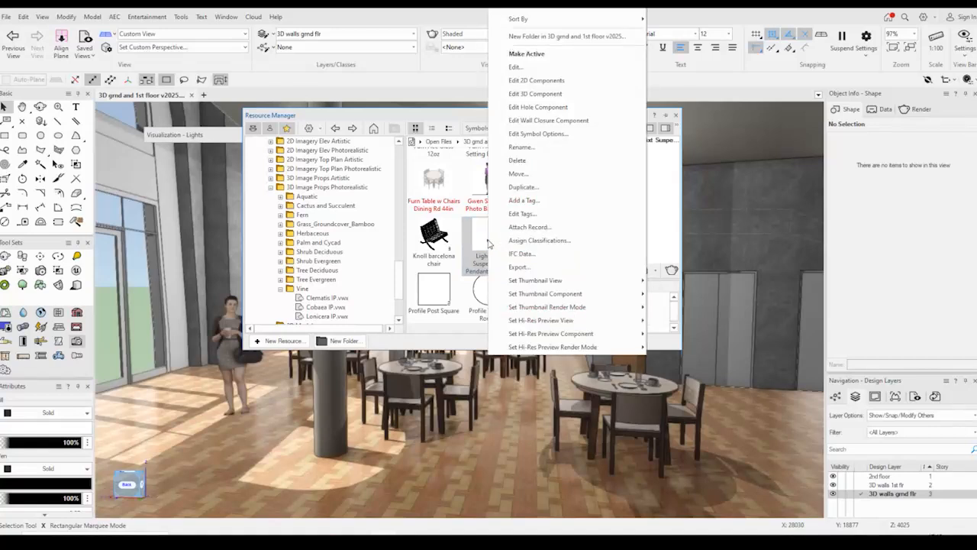
pyautogui.click(547, 95)
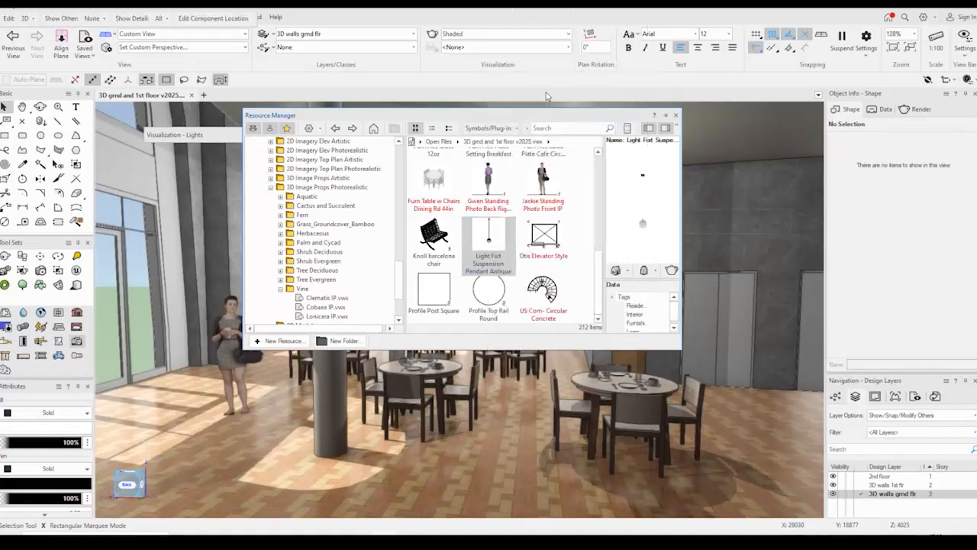
# Examine the pendant fixture's 3D component along its full length, from the ceiling mount down to the shade and bulb.
pyautogui.scroll(5, 536, 333)
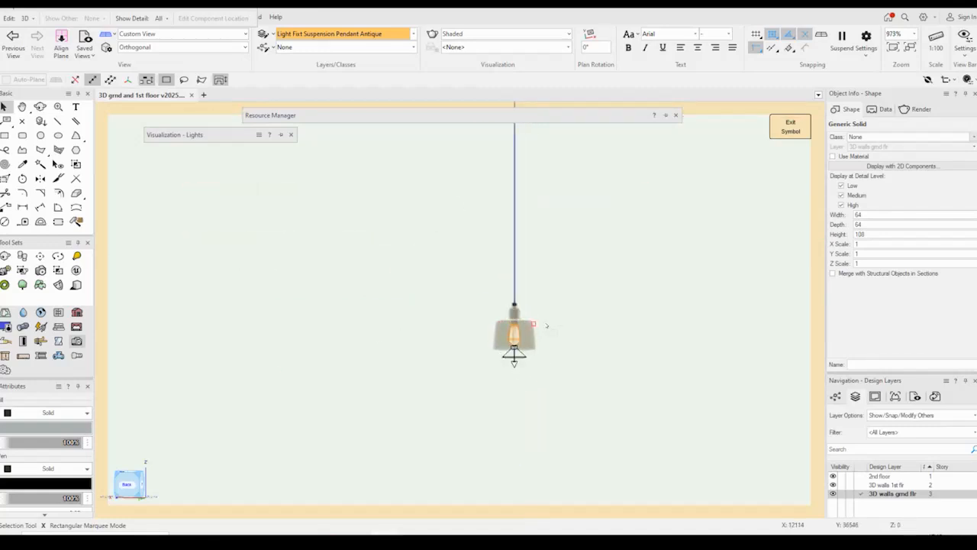
pyautogui.scroll(1, 555, 330)
pyautogui.moveTo(523, 244); pyautogui.dragTo(511, 438, button='middle')
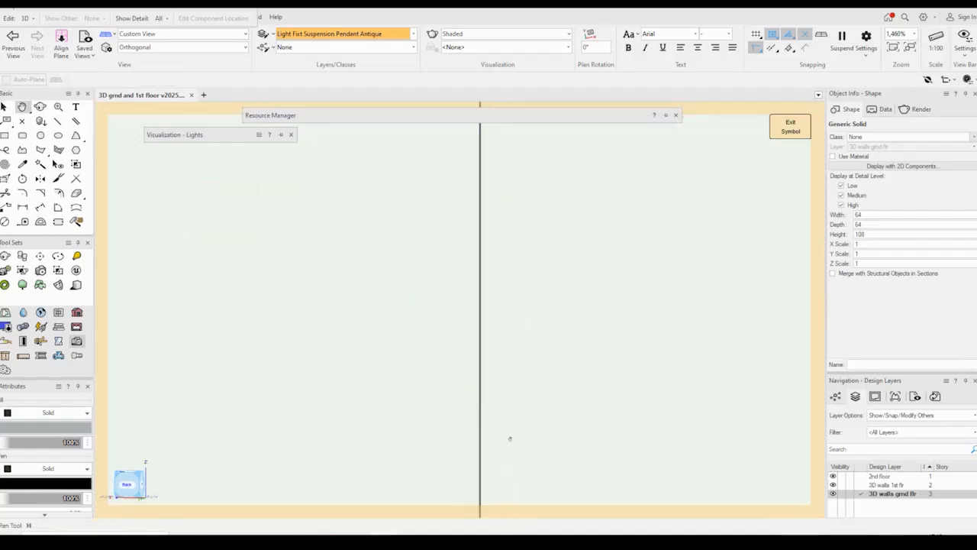
pyautogui.moveTo(547, 234); pyautogui.dragTo(537, 387, button='middle')
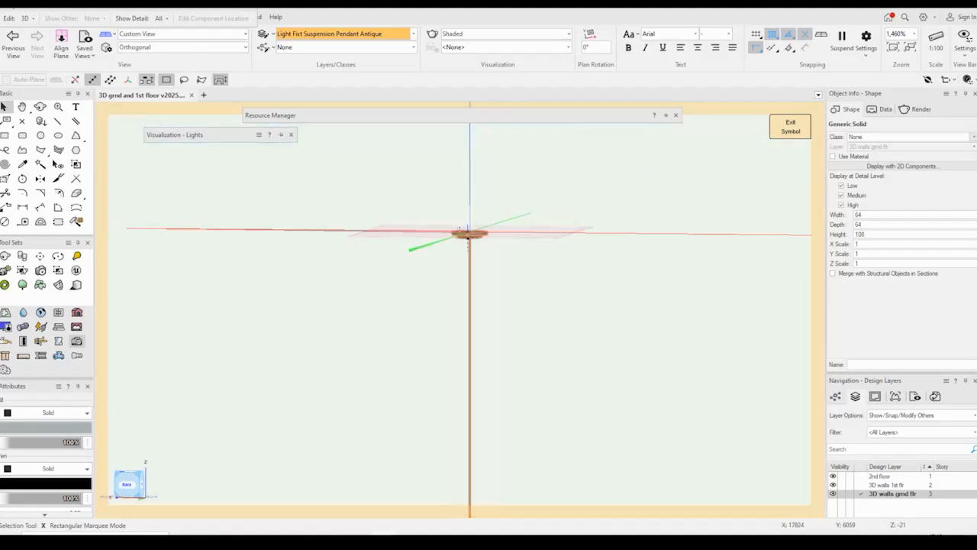
pyautogui.moveTo(513, 349); pyautogui.dragTo(512, 175, button='middle')
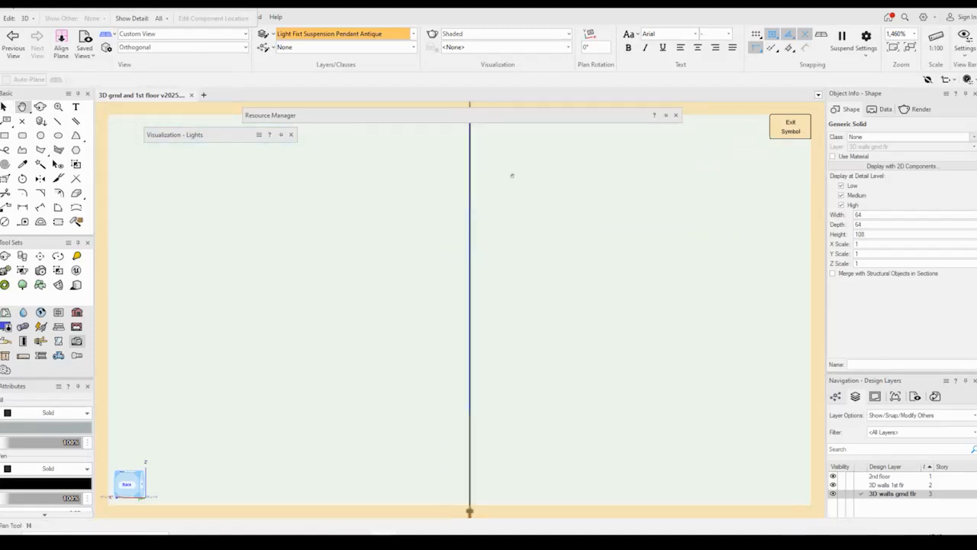
pyautogui.moveTo(520, 343); pyautogui.dragTo(521, 181, button='middle')
pyautogui.moveTo(550, 324); pyautogui.dragTo(540, 263, button='middle')
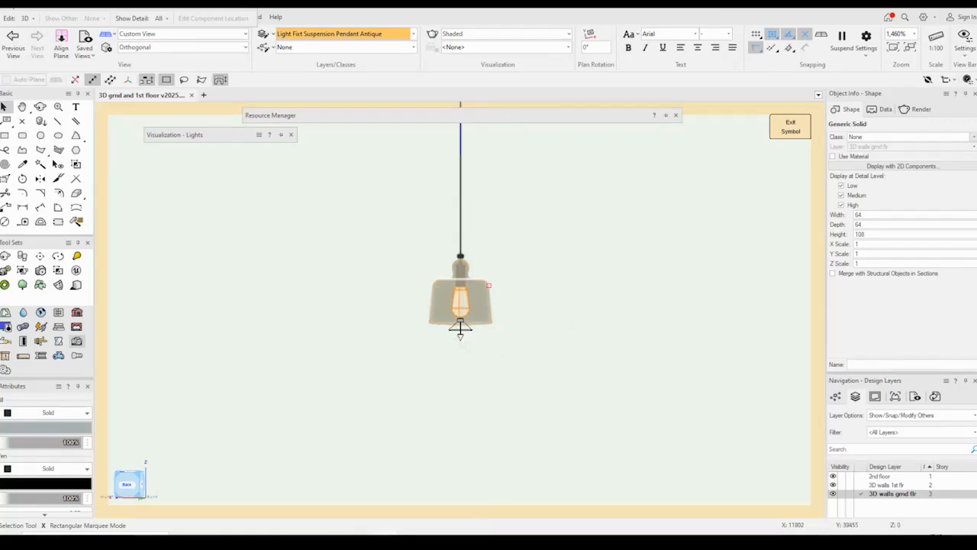
# Select the spot light below the pendant's bulb, review its brightness, falloff and cone settings, and exit the symbol.
pyautogui.scroll(8, 460, 329)
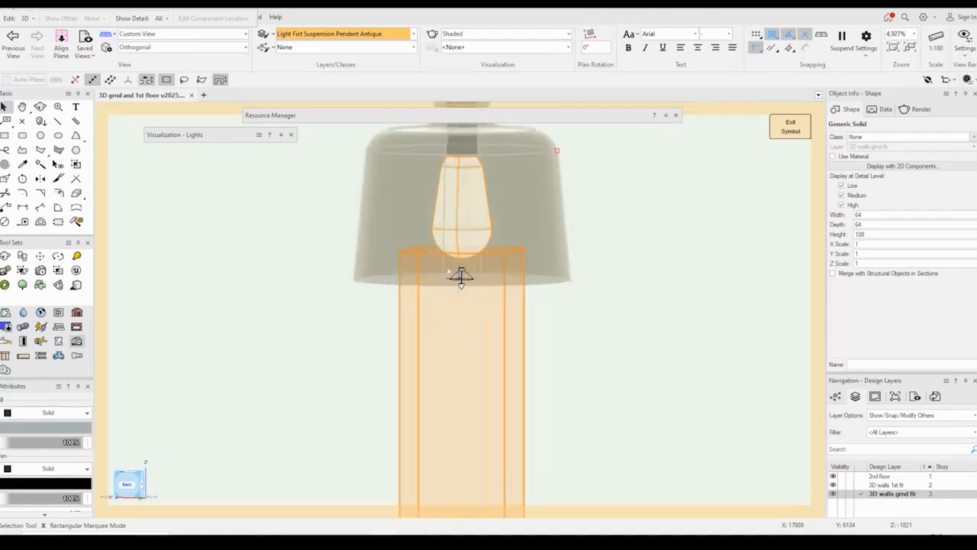
pyautogui.click(461, 279)
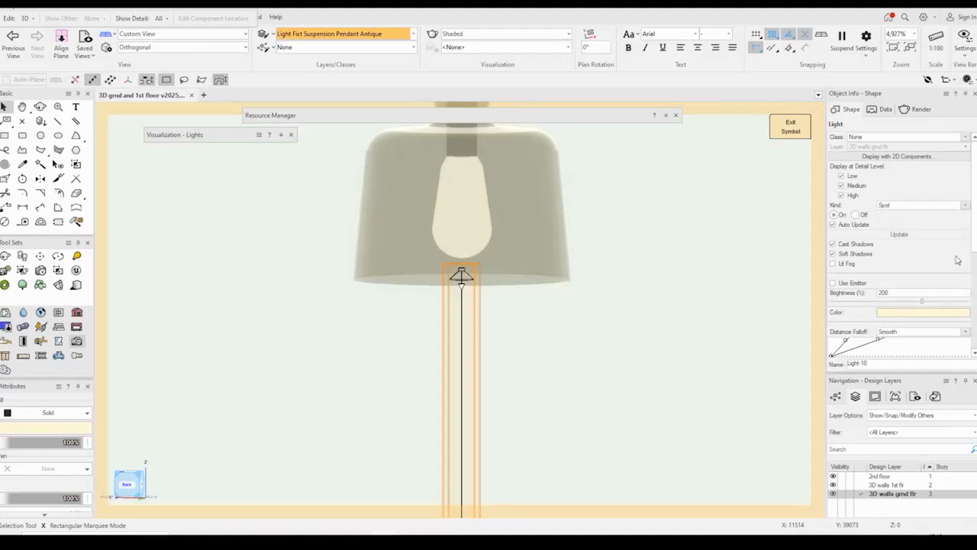
pyautogui.scroll(-5, 967, 263)
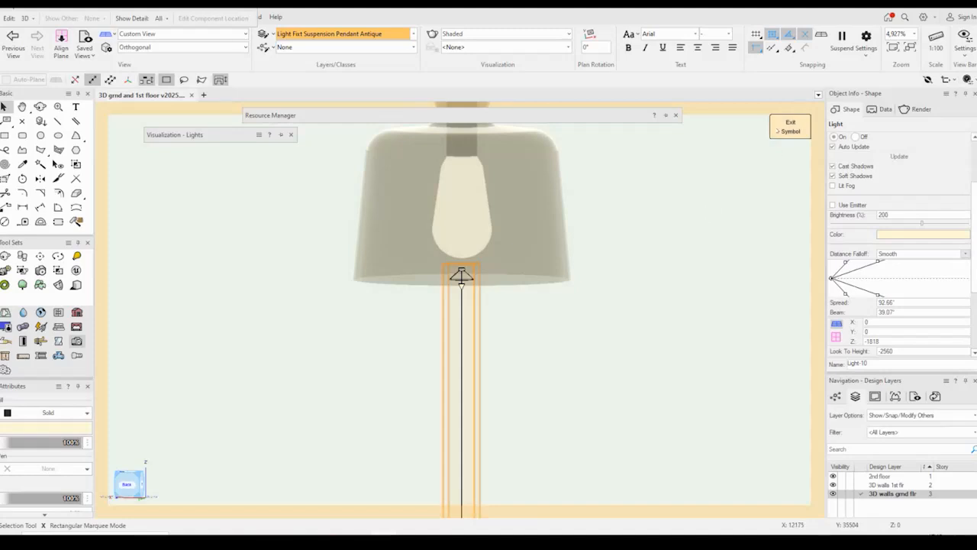
pyautogui.click(785, 124)
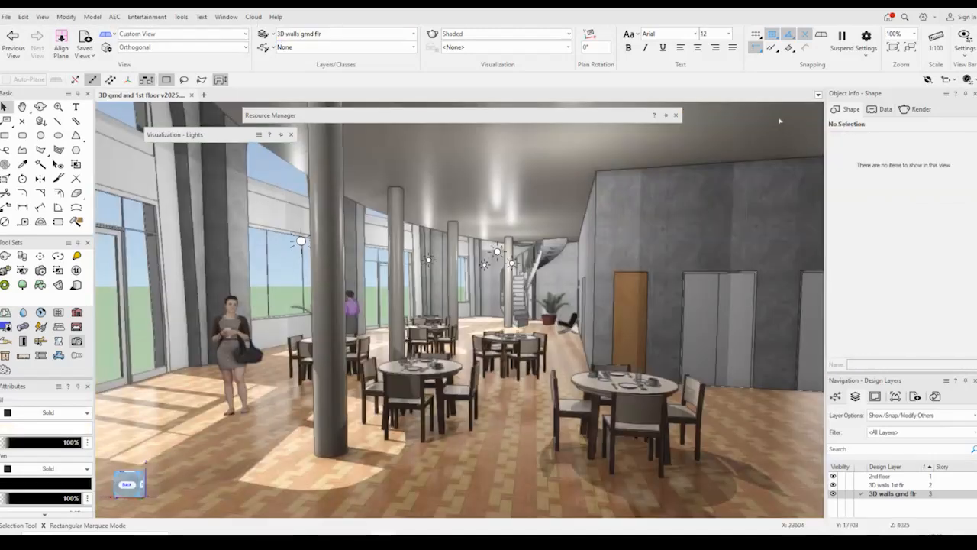
# Switch to the Top/Plan view showing the whole floor and make 3D walls 1st flr the active design layer.
pyautogui.click(219, 35)
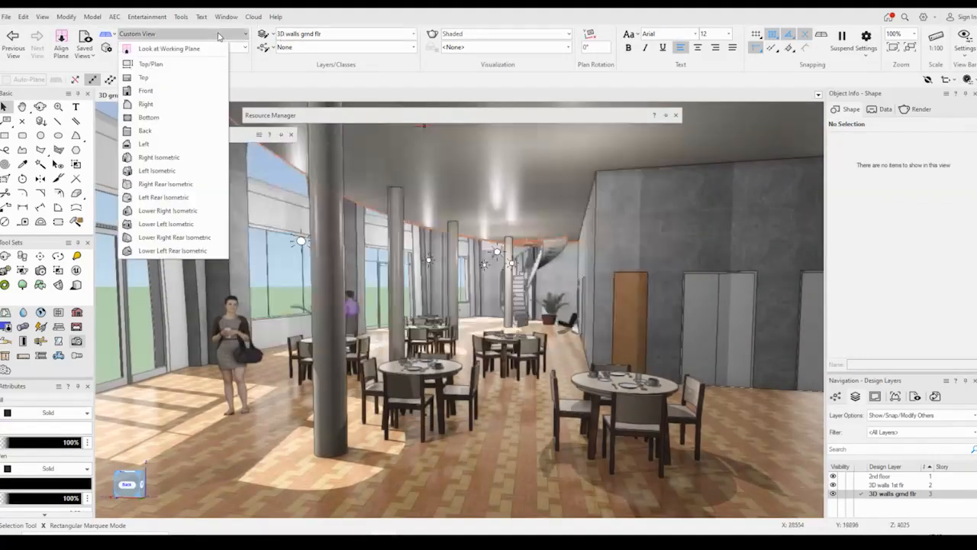
pyautogui.click(151, 64)
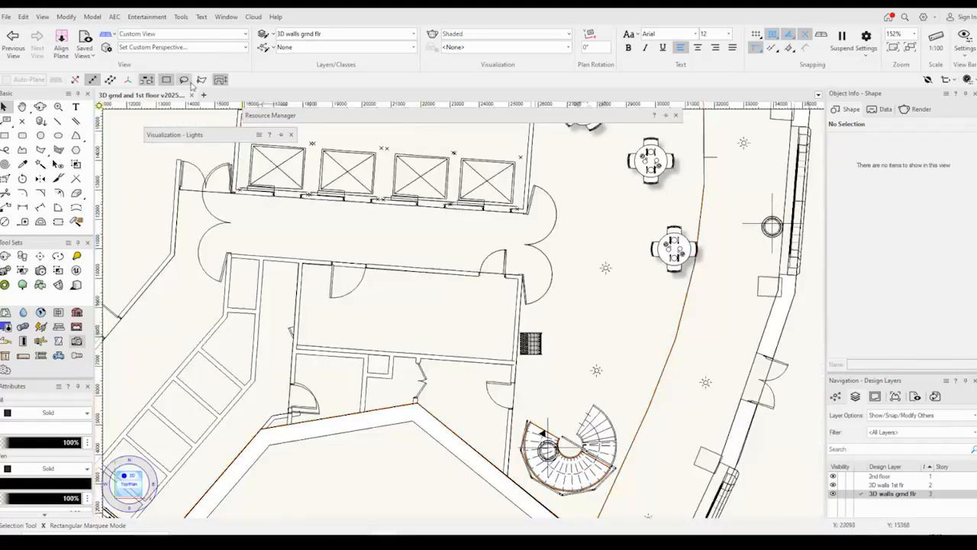
pyautogui.moveTo(574, 221); pyautogui.dragTo(404, 334, button='middle')
pyautogui.scroll(-3, 454, 308)
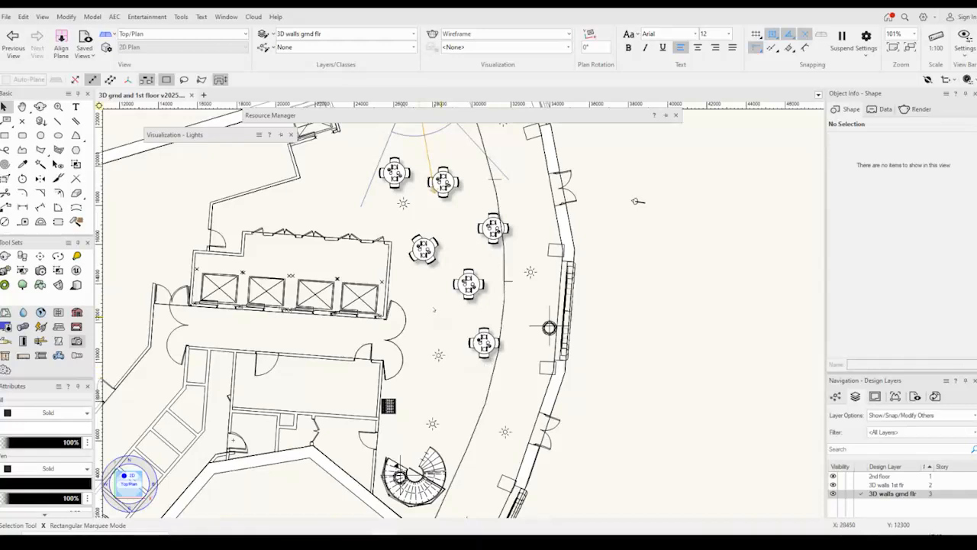
pyautogui.scroll(-2, 434, 309)
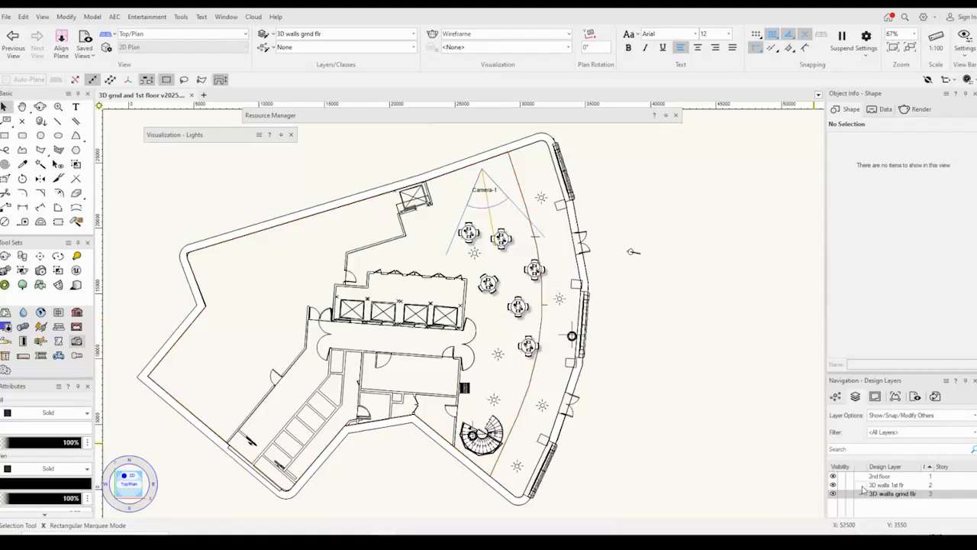
pyautogui.click(863, 485)
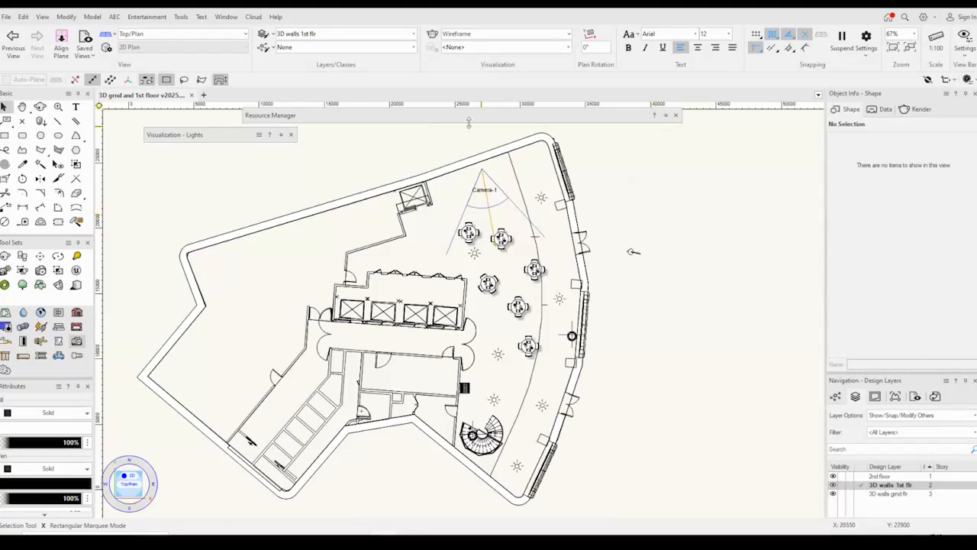
# Activate the Light Fixt Suspension Pendant Antique symbol and insert it unrotated at the centre of the left-hand table nearest Camera-1.
pyautogui.moveTo(462, 118)
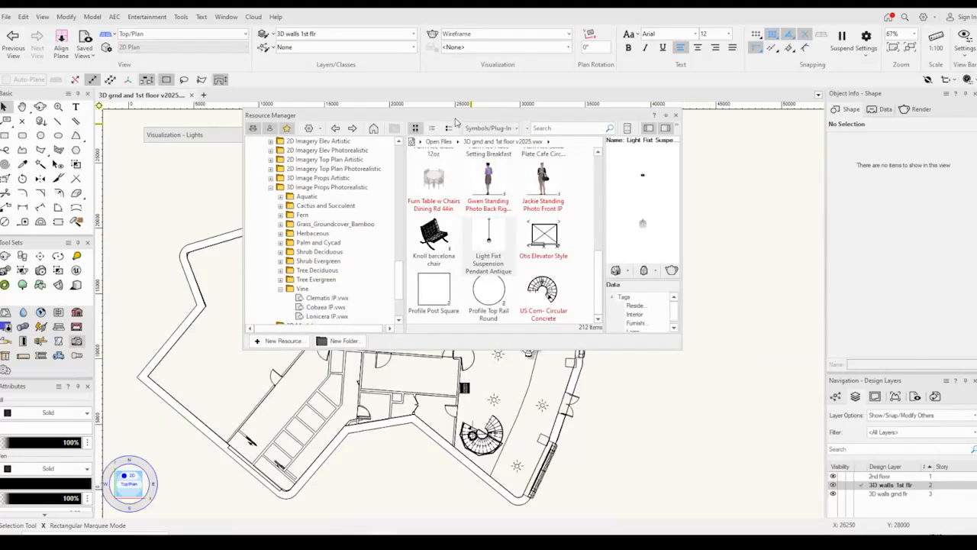
pyautogui.doubleClick(488, 226)
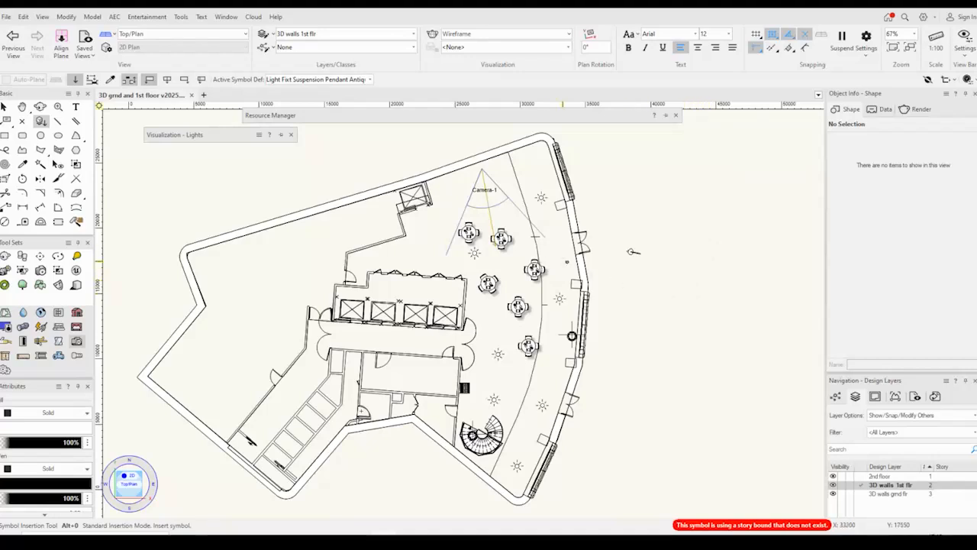
pyautogui.scroll(7, 467, 233)
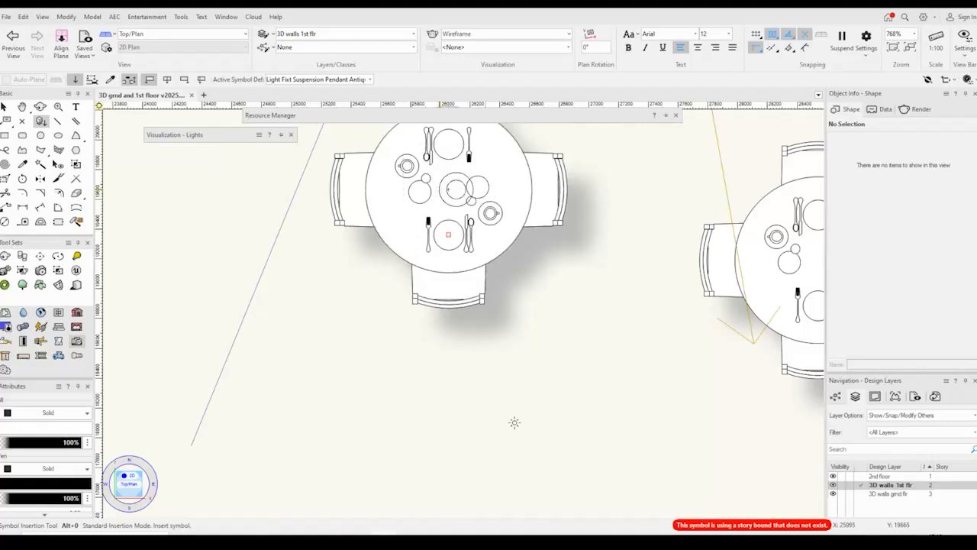
pyautogui.click(448, 189)
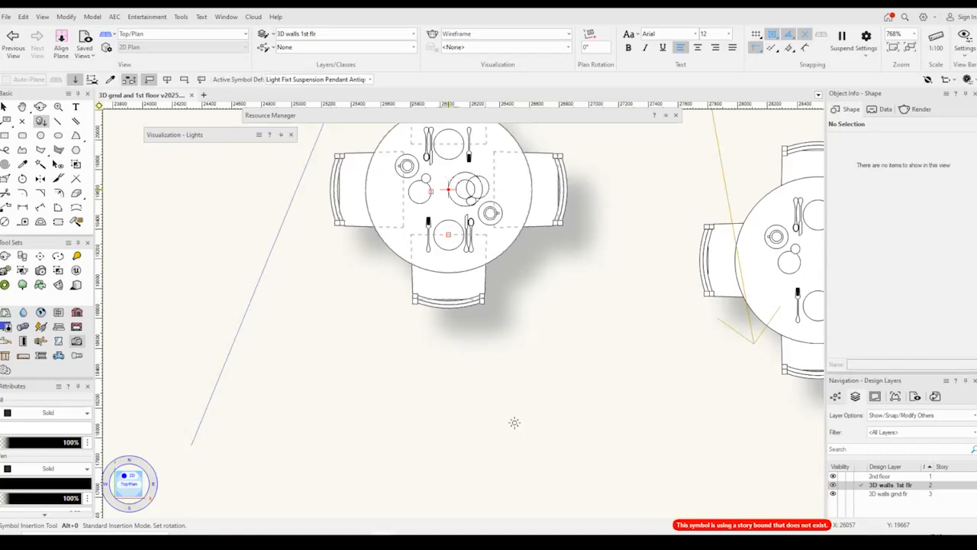
pyautogui.click(450, 189)
# Insert the pendant symbol at the second table near the camera and at the third table beside the curved floor edge.
pyautogui.press('h')
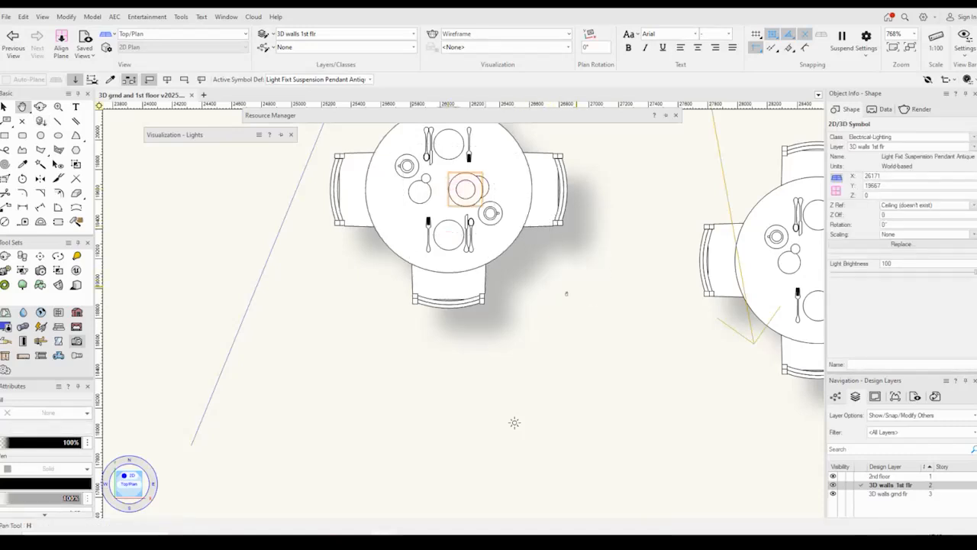
pyautogui.moveTo(567, 294); pyautogui.dragTo(523, 340)
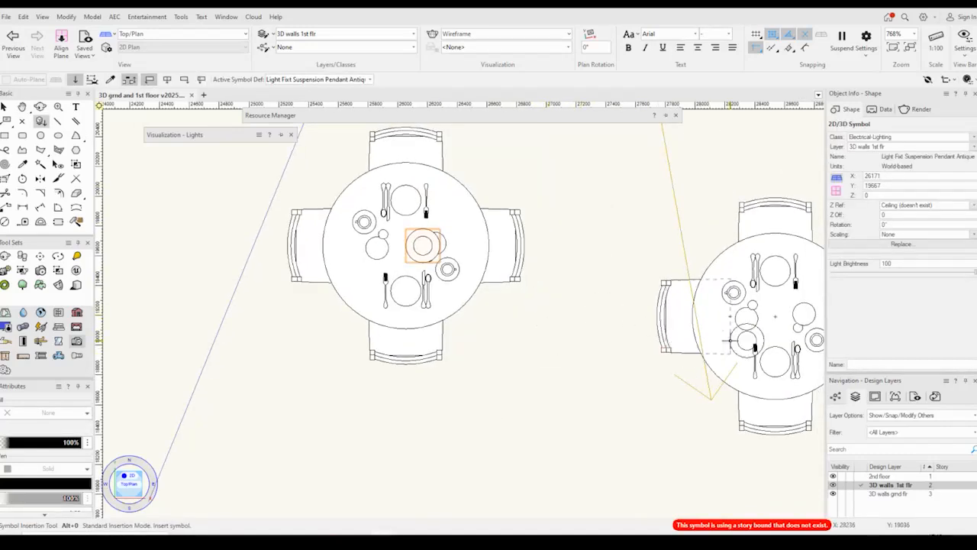
pyautogui.click(793, 316)
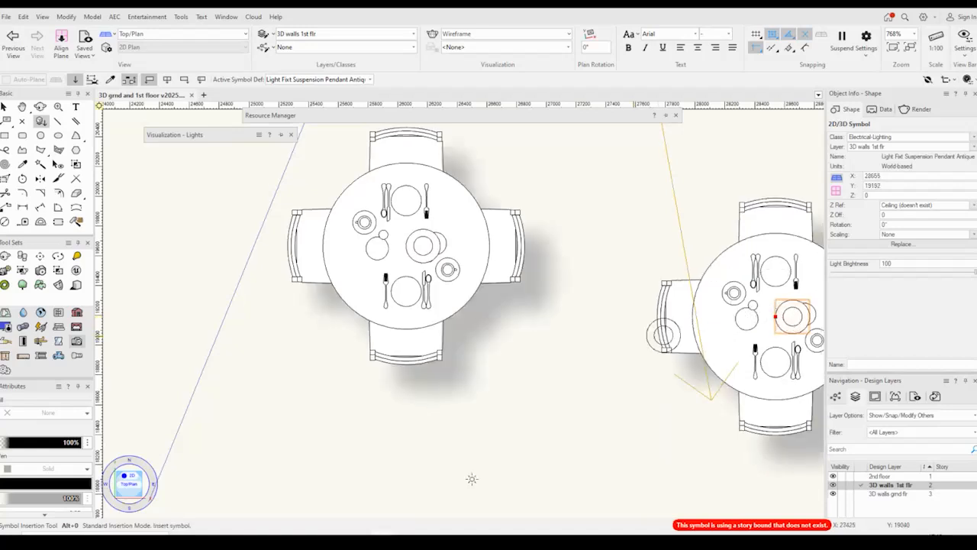
pyautogui.press('h')
pyautogui.moveTo(584, 386); pyautogui.dragTo(351, 237)
pyautogui.moveTo(351, 238); pyautogui.dragTo(267, 226, button='middle')
pyautogui.moveTo(636, 428); pyautogui.dragTo(298, 222, button='middle')
pyautogui.click(517, 300)
# Insert the pendant symbol at the rotated table and at the two remaining dining tables towards the spiral stair.
pyautogui.moveTo(315, 323); pyautogui.dragTo(646, 215, button='middle')
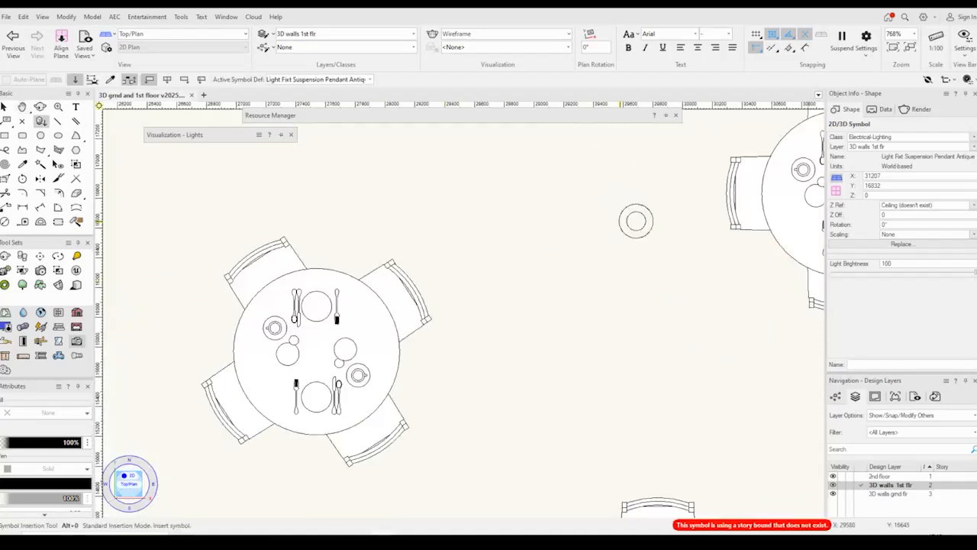
pyautogui.click(325, 349)
pyautogui.click(333, 352)
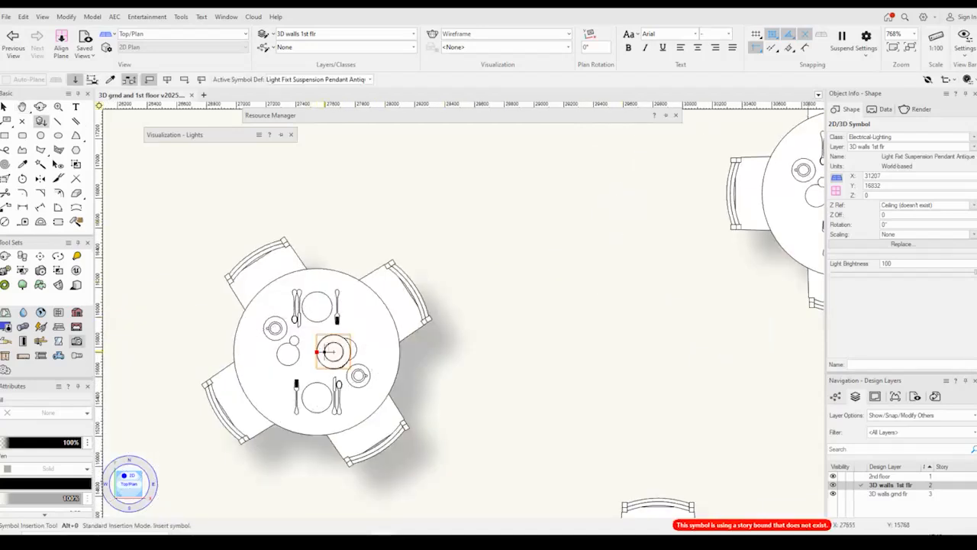
pyautogui.moveTo(556, 381); pyautogui.dragTo(503, 180, button='middle')
pyautogui.click(574, 388)
pyautogui.scroll(-5, 364, 371)
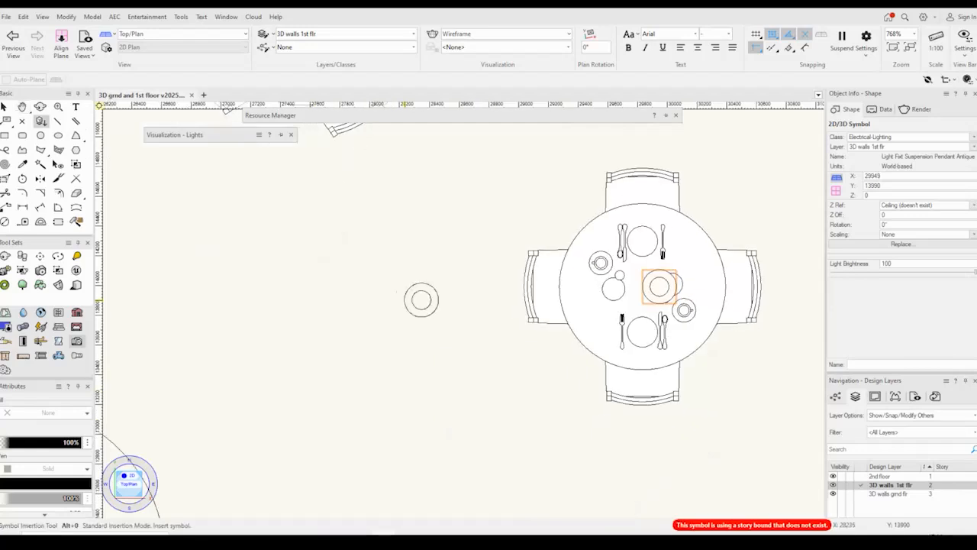
pyautogui.scroll(-2, 783, 442)
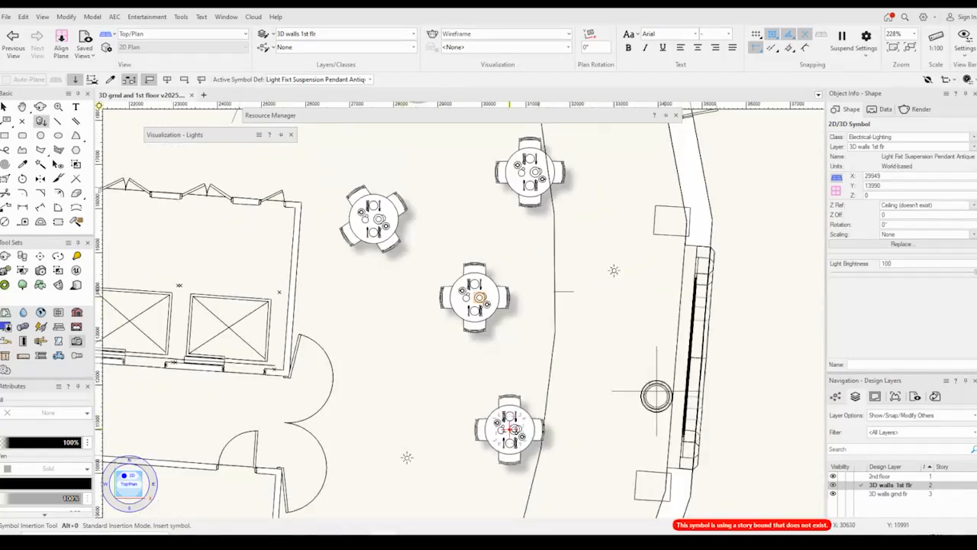
pyautogui.click(513, 430)
# Select all six pendant symbols placed over the dining tables.
pyautogui.click(5, 107)
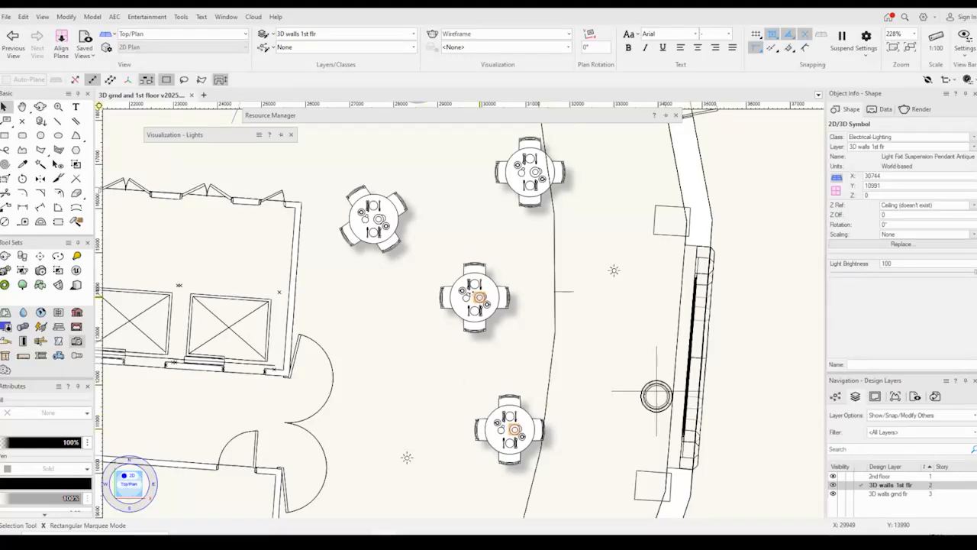
pyautogui.keyDown('shift'); pyautogui.click(477, 297); pyautogui.keyUp('shift')
pyautogui.keyDown('shift'); pyautogui.click(379, 219); pyautogui.keyUp('shift')
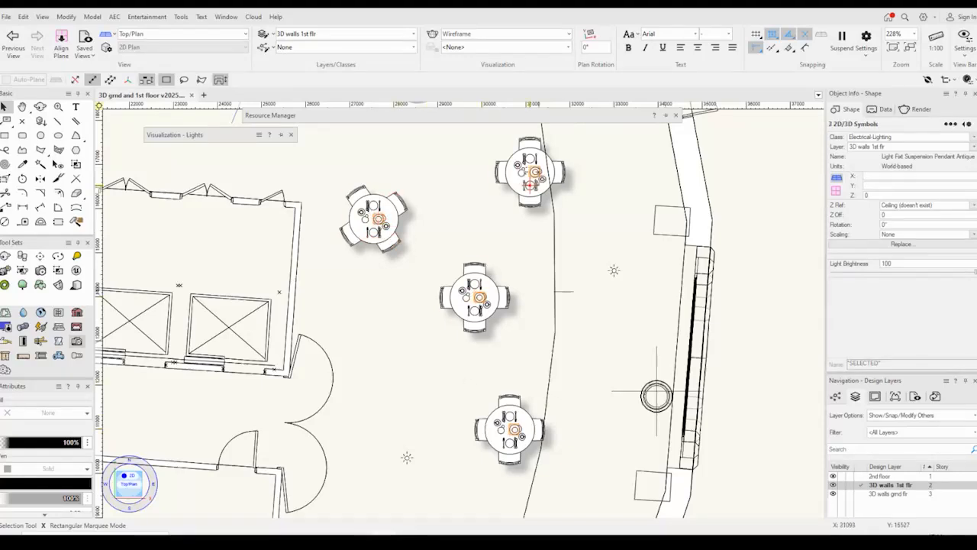
pyautogui.moveTo(435, 174); pyautogui.dragTo(498, 397, button='middle')
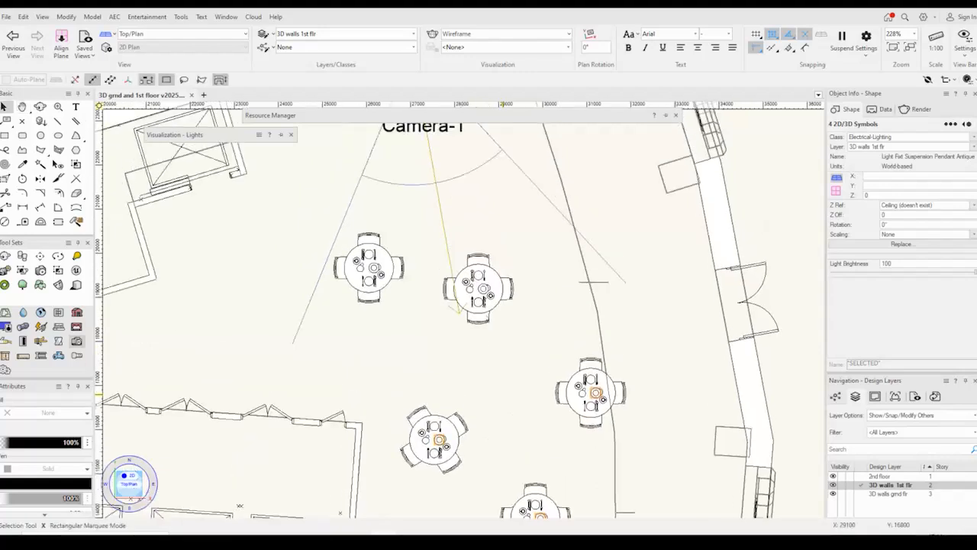
pyautogui.keyDown('shift'); pyautogui.click(484, 289); pyautogui.keyUp('shift')
pyautogui.keyDown('shift'); pyautogui.click(374, 267); pyautogui.keyUp('shift')
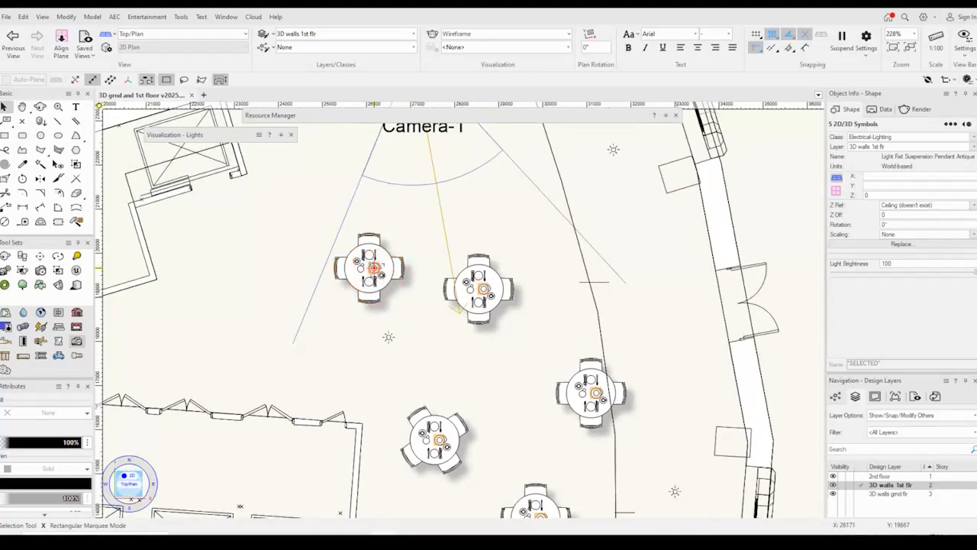
# Move the six selected pendants together so that each is centred over its dining table.
pyautogui.scroll(6, 374, 268)
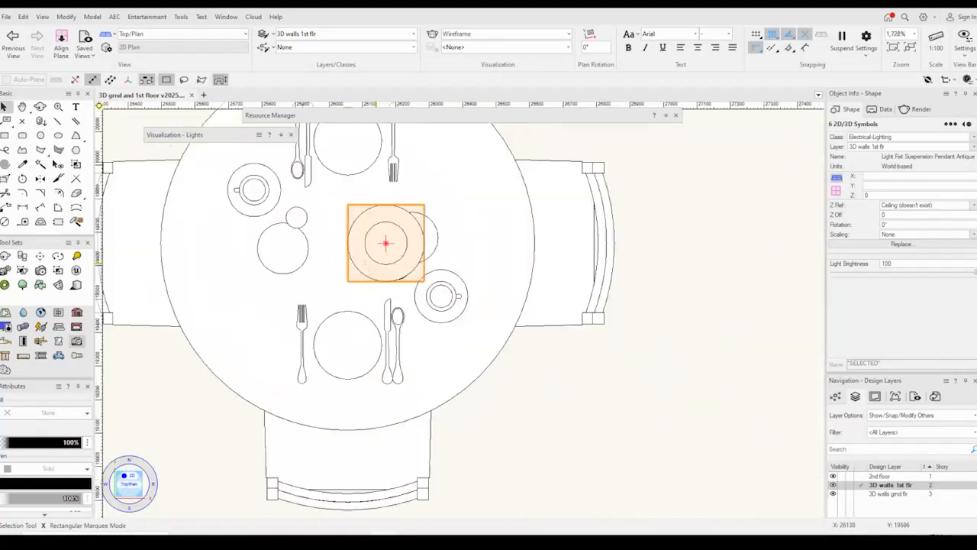
pyautogui.moveTo(380, 235); pyautogui.dragTo(346, 231)
pyautogui.scroll(-8, 347, 242)
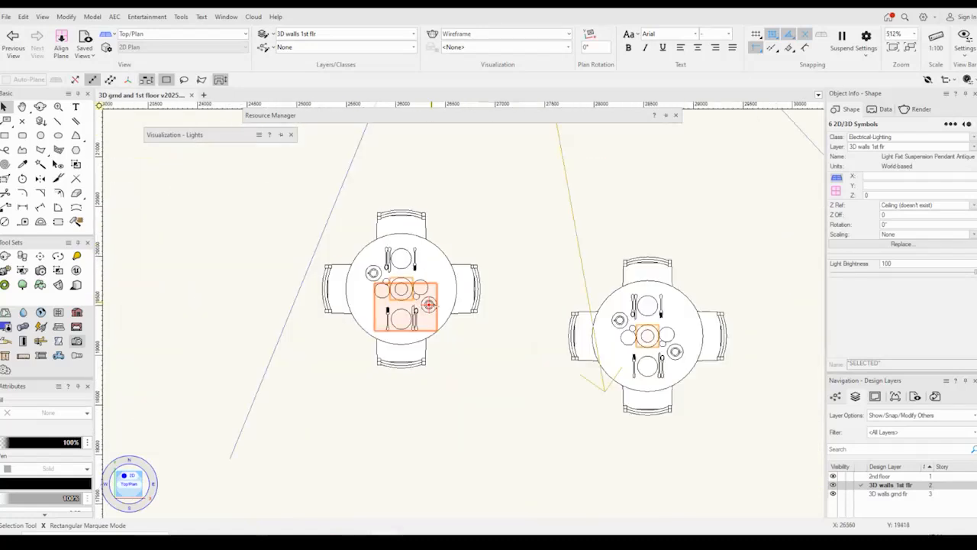
pyautogui.scroll(-1, 475, 348)
pyautogui.moveTo(498, 385)
pyautogui.mouseDown(button='middle')
pyautogui.moveTo(502, 315)
pyautogui.moveTo(473, 255)
pyautogui.mouseUp(button='middle')
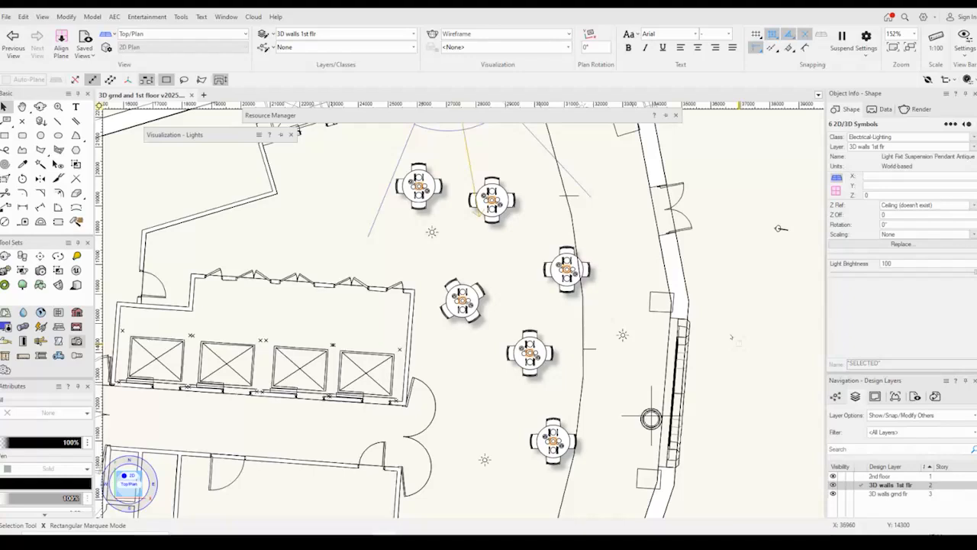
# Show the model from the right side in orthogonal projection and wireframe, with the six selected pendants in view.
pyautogui.press('h')
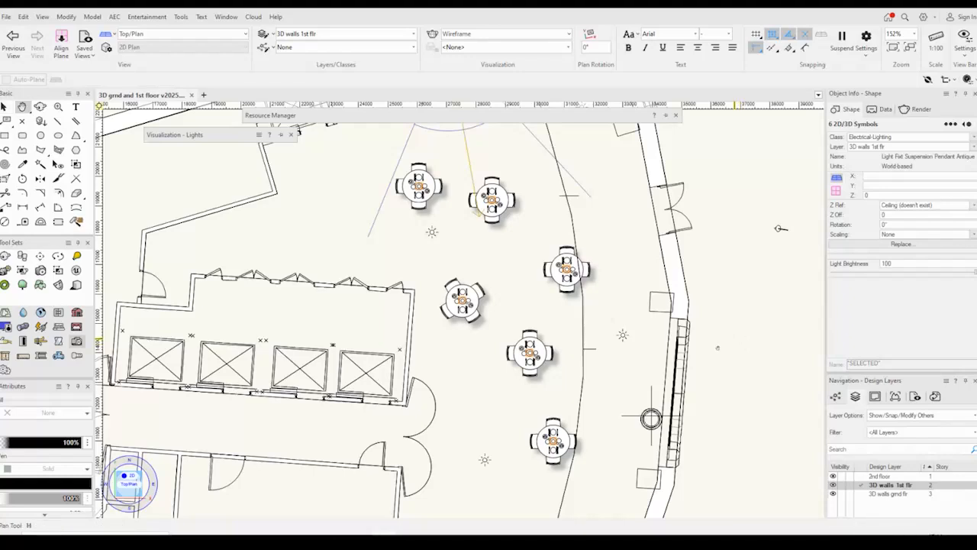
pyautogui.moveTo(726, 331); pyautogui.dragTo(713, 359)
pyautogui.press('x')
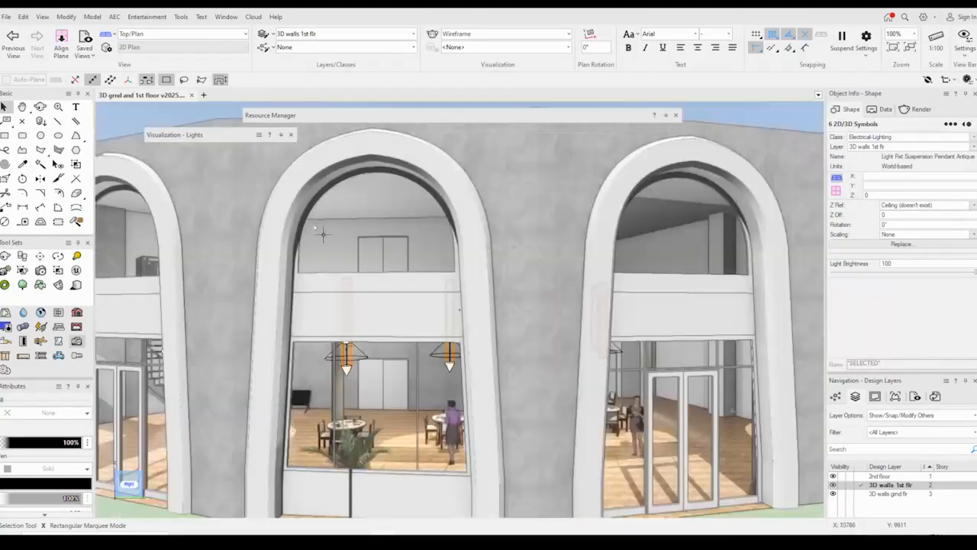
pyautogui.click(223, 50)
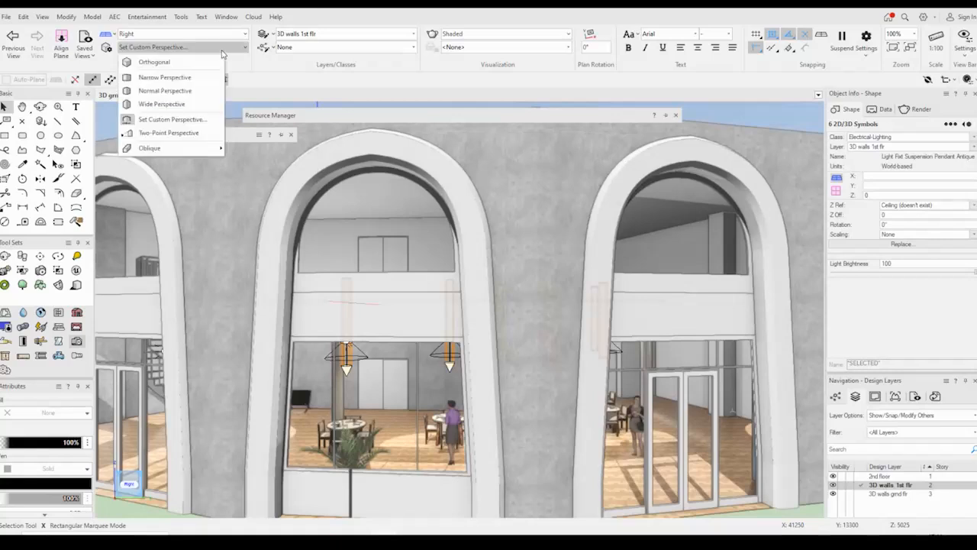
pyautogui.click(154, 62)
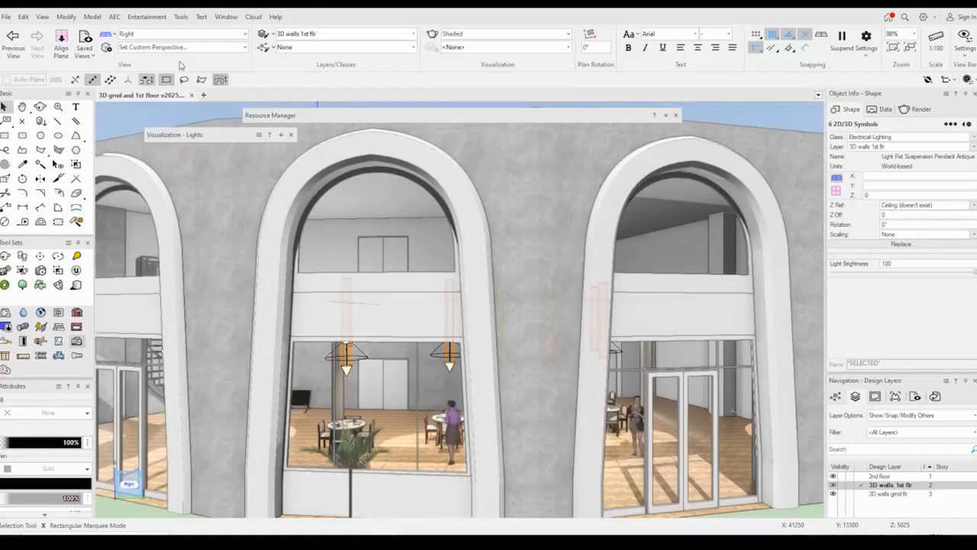
pyautogui.click(503, 34)
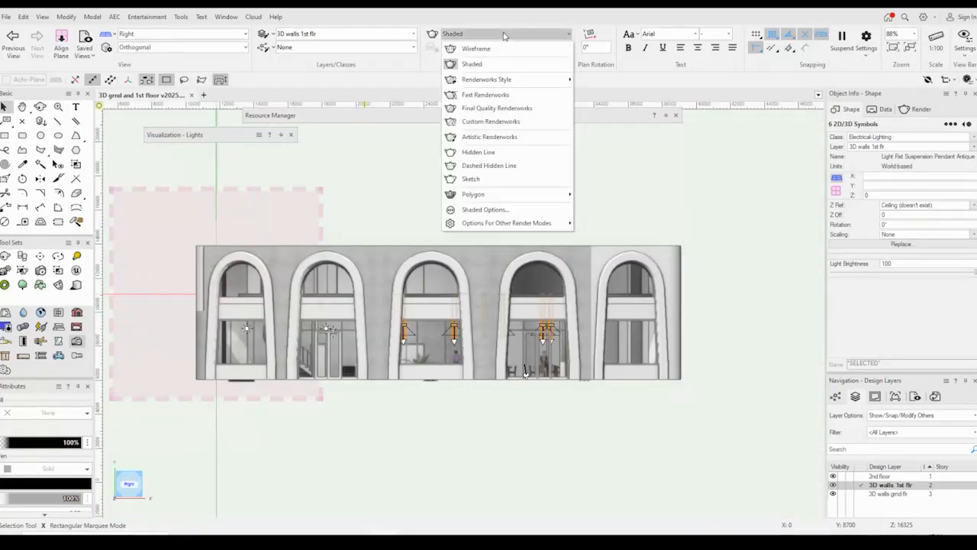
pyautogui.click(501, 49)
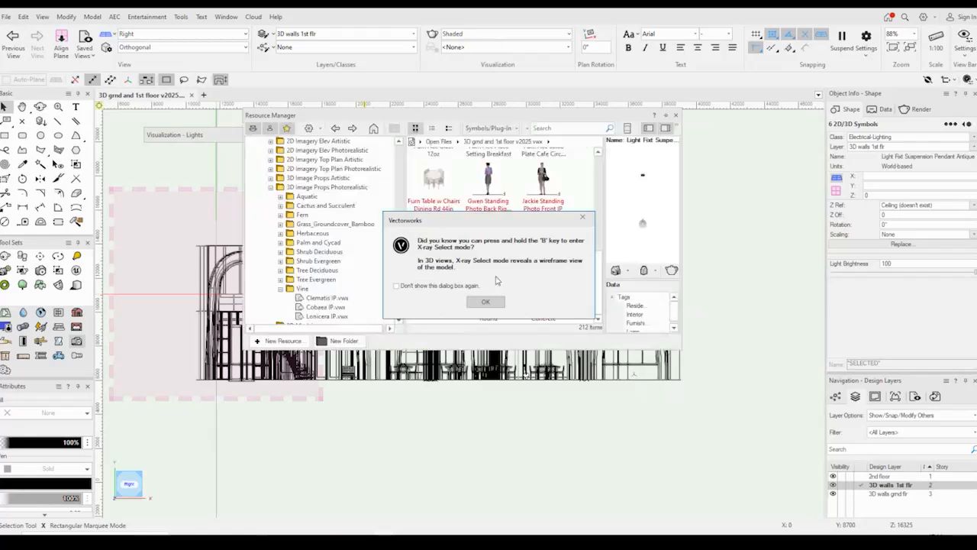
pyautogui.click(497, 303)
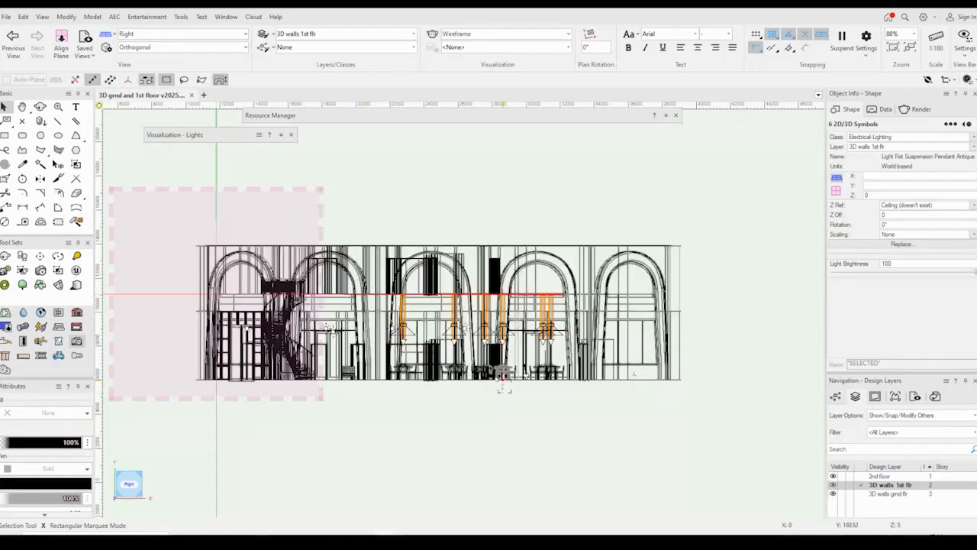
pyautogui.scroll(4, 500, 386)
pyautogui.moveTo(524, 408); pyautogui.dragTo(534, 451, button='middle')
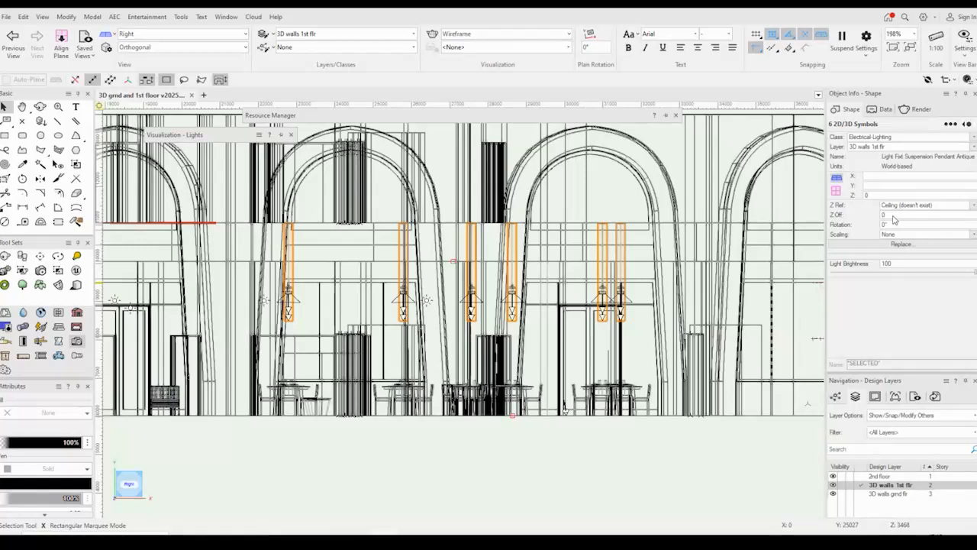
# Set the Z height of the six selected pendant symbols to -1000.
pyautogui.click(875, 195)
pyautogui.moveTo(875, 197); pyautogui.dragTo(861, 196)
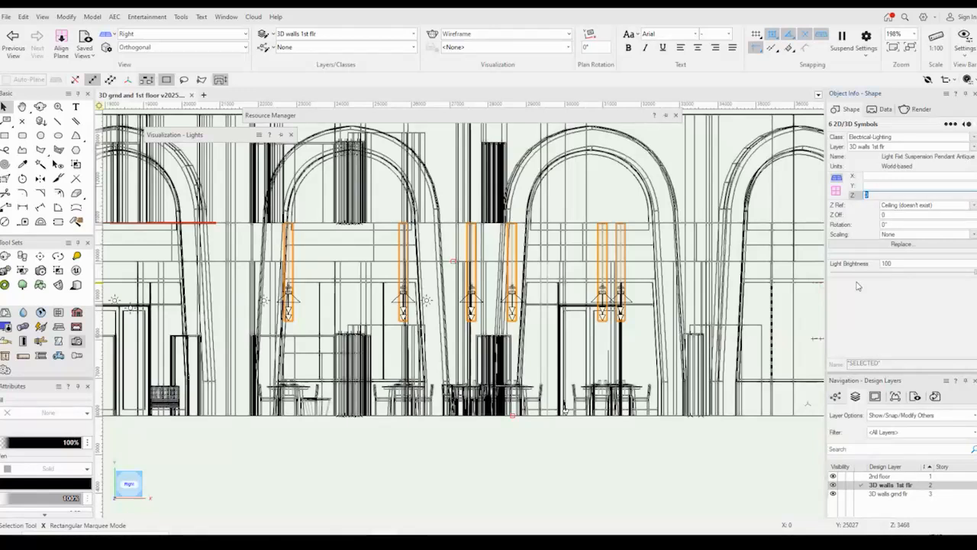
pyautogui.write('-')
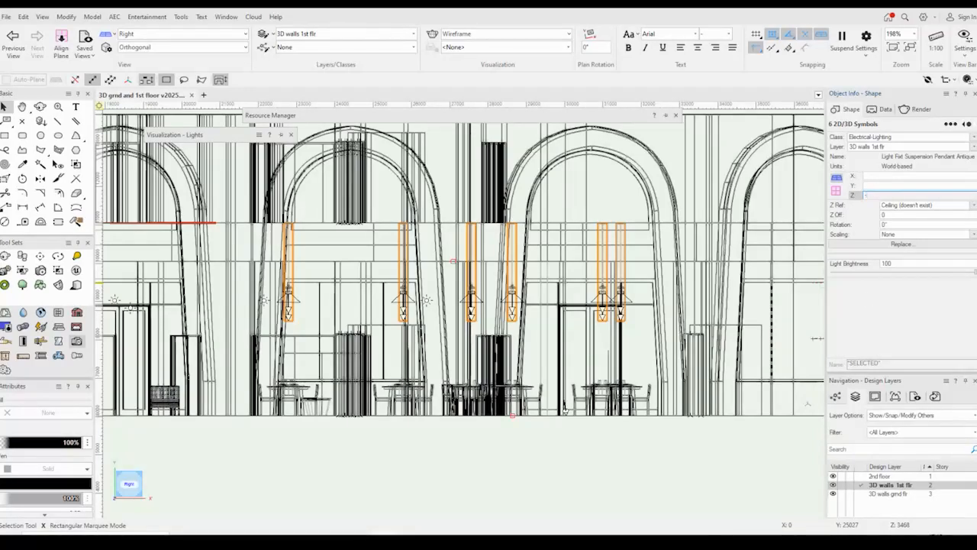
pyautogui.write('100')
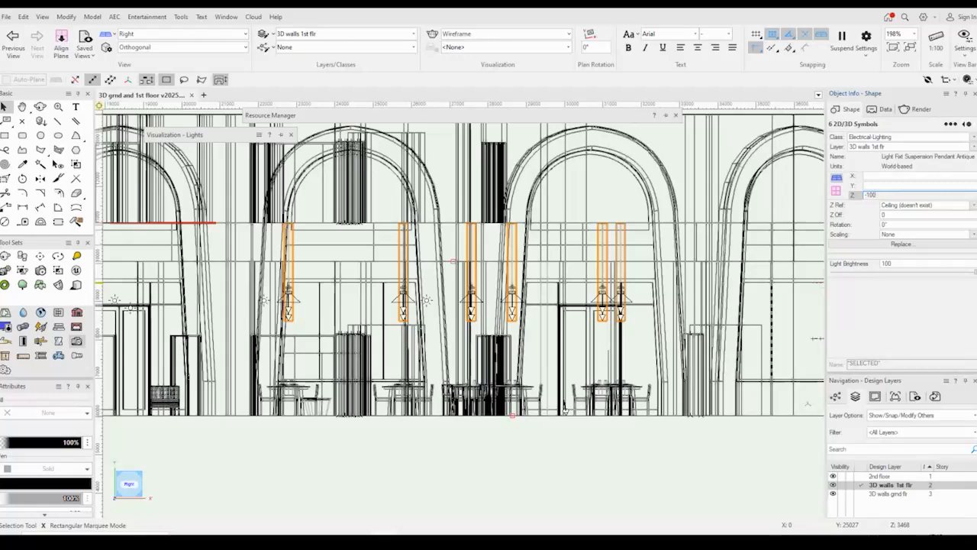
pyautogui.write('0')
pyautogui.press('Return')
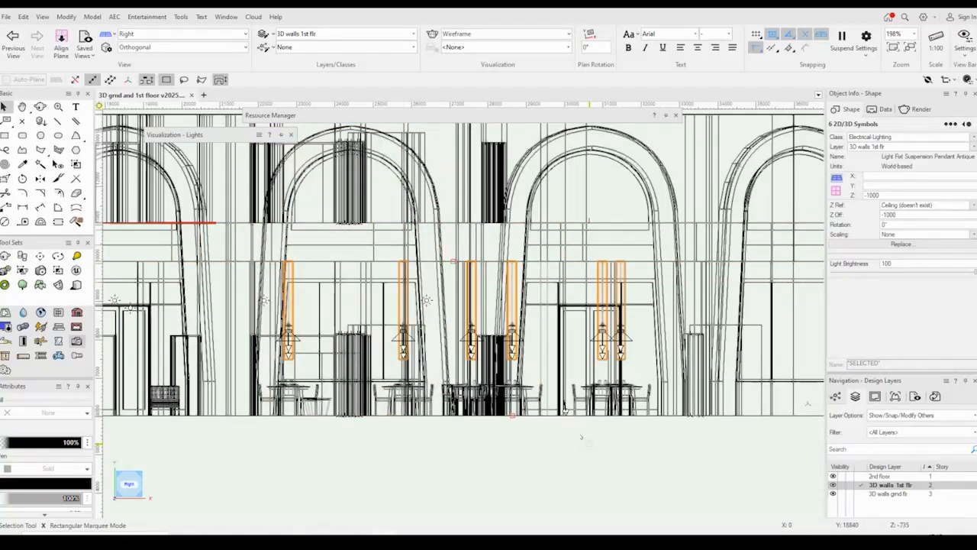
# Return to plan view, select Camera-1, activate its camera view and render it in Shaded mode.
pyautogui.press('F5')
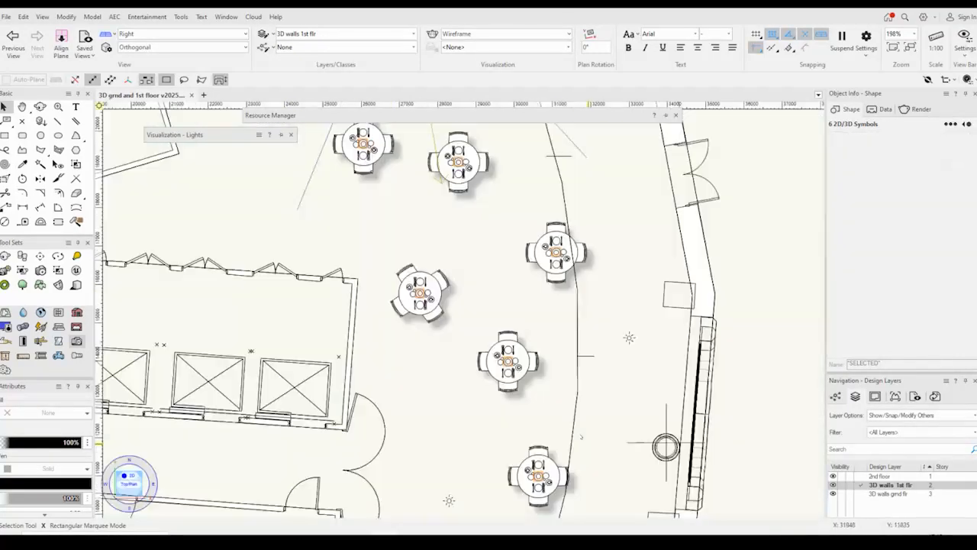
pyautogui.moveTo(476, 222)
pyautogui.mouseDown(button='middle')
pyautogui.moveTo(485, 347)
pyautogui.moveTo(473, 418)
pyautogui.mouseUp(button='middle')
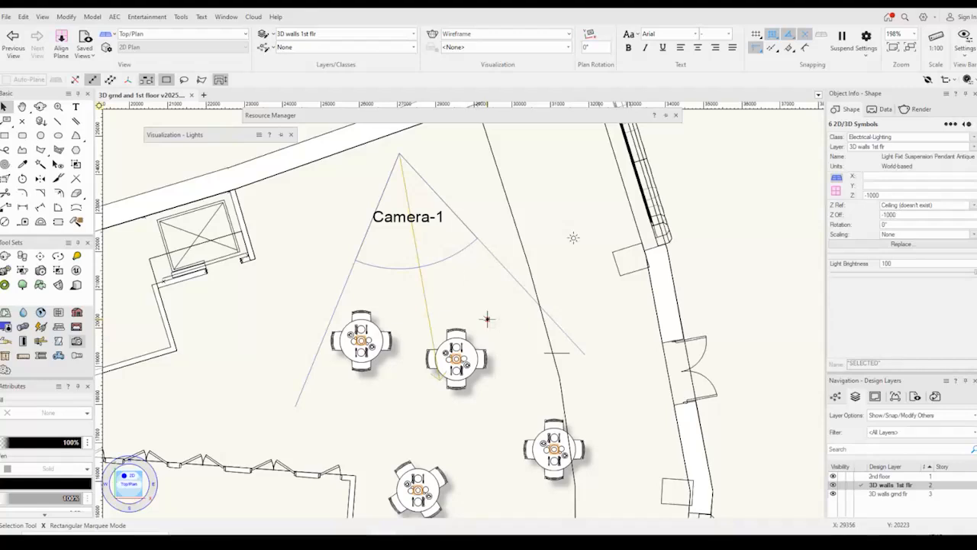
pyautogui.click(449, 255)
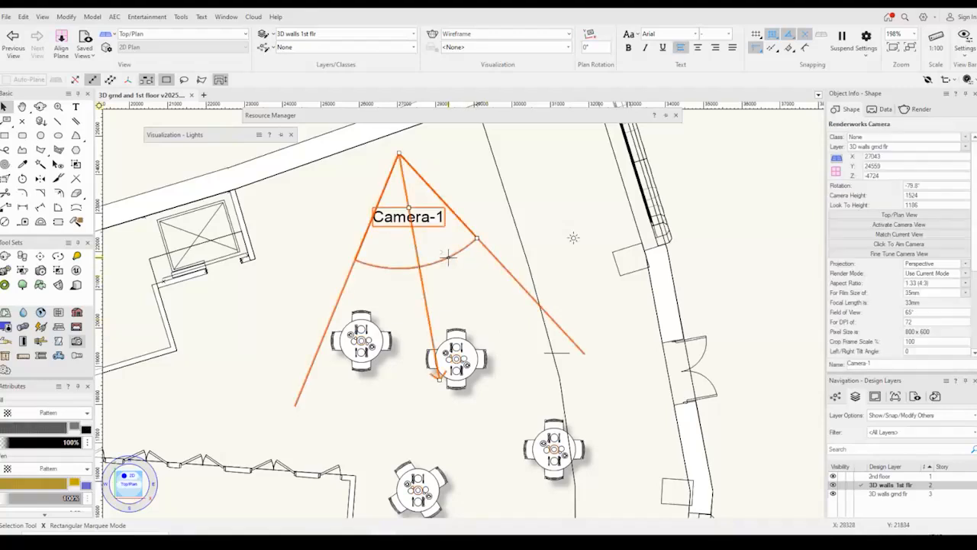
pyautogui.click(892, 226)
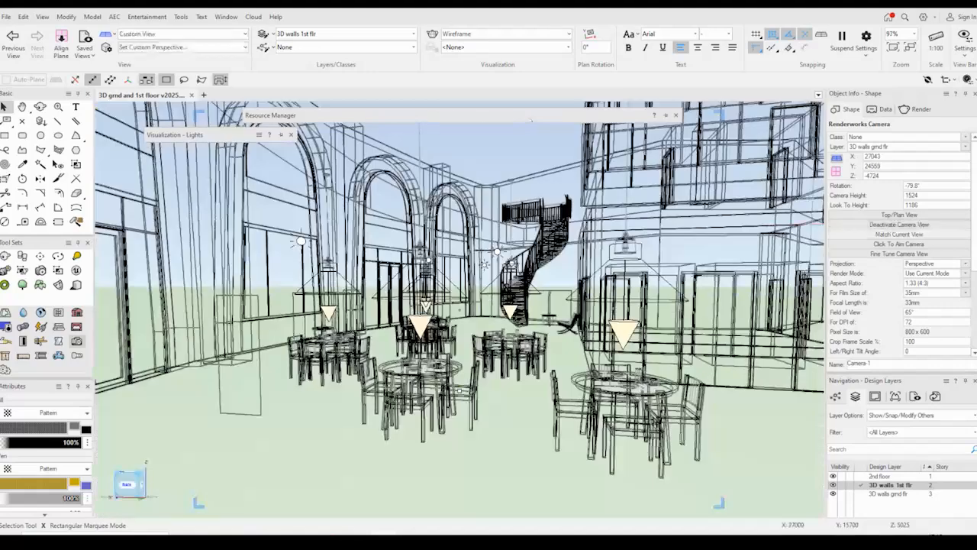
pyautogui.click(518, 35)
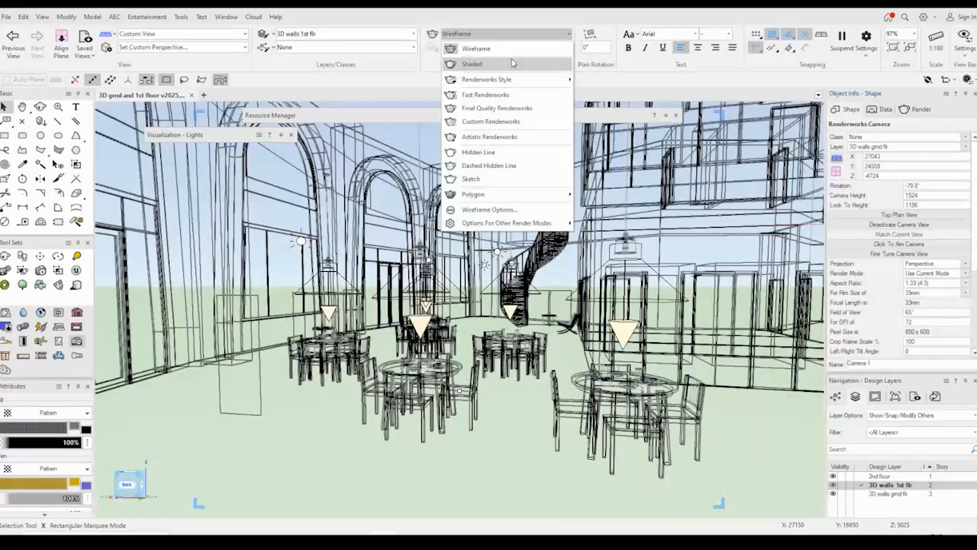
pyautogui.click(514, 63)
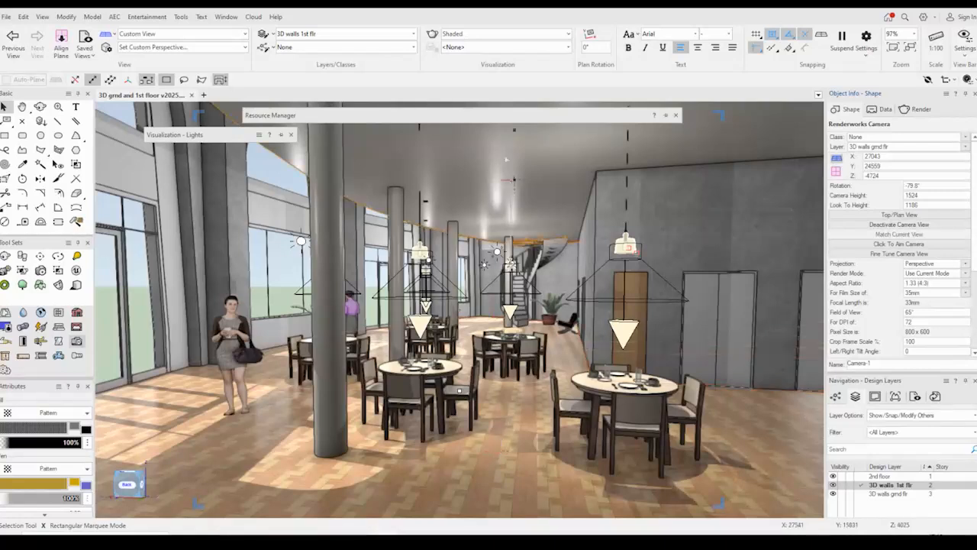
# Edit the 3D component of the Light Fixt Suspension Pendant Antique symbol and set its light colour to magenta.
pyautogui.moveTo(481, 120)
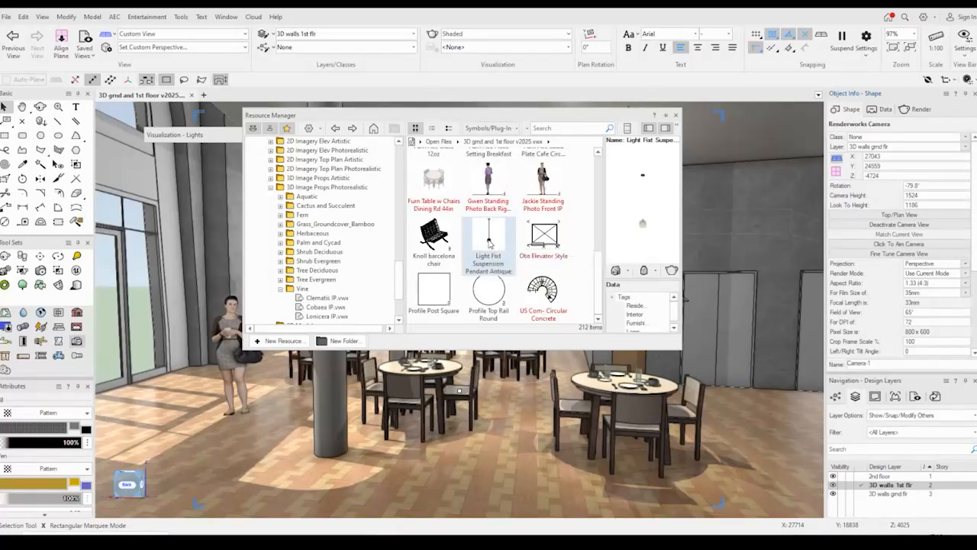
pyautogui.rightClick(489, 242)
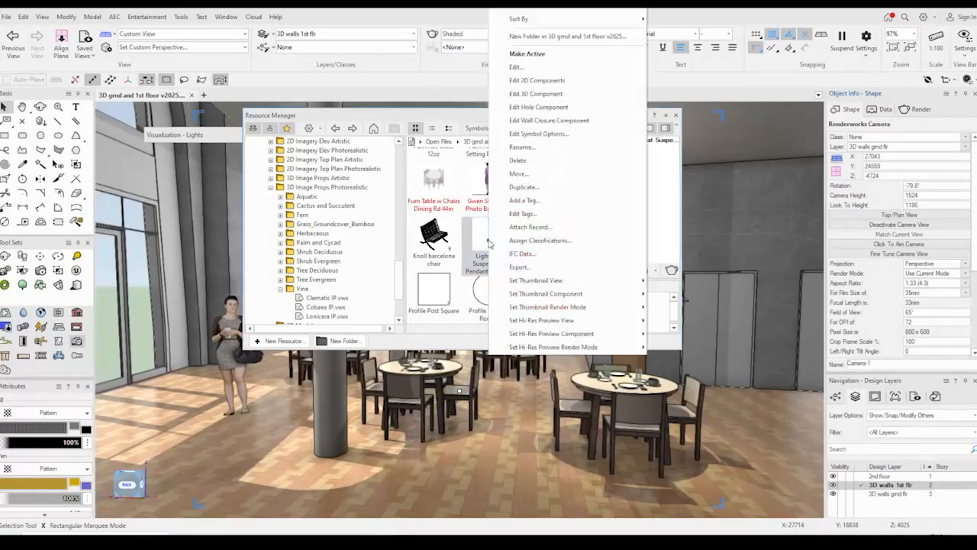
pyautogui.click(536, 94)
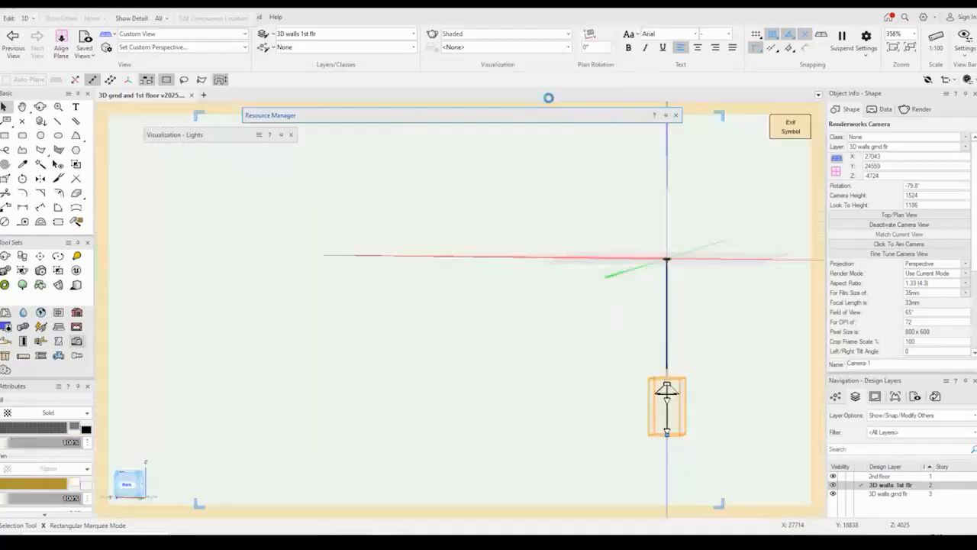
pyautogui.moveTo(531, 333); pyautogui.dragTo(487, 326, button='middle')
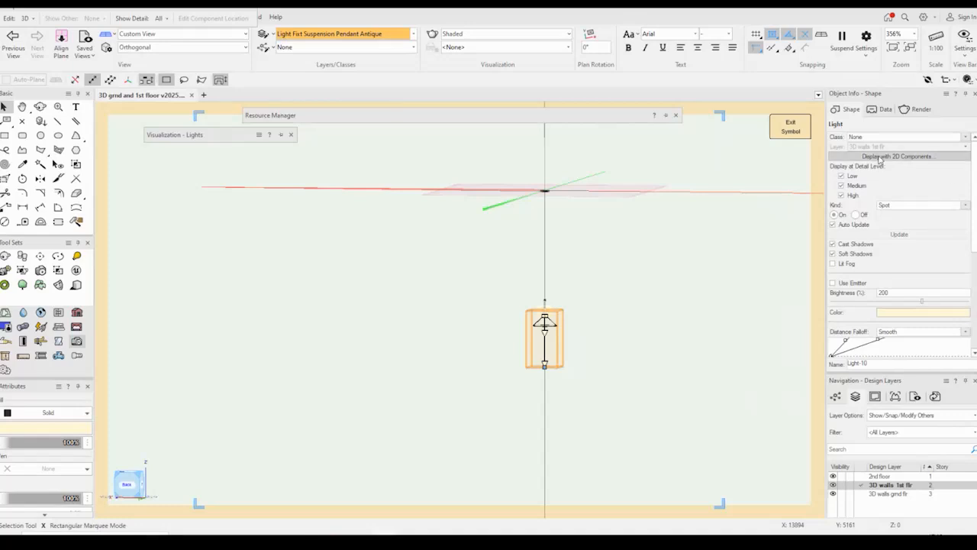
pyautogui.moveTo(973, 181); pyautogui.dragTo(974, 222)
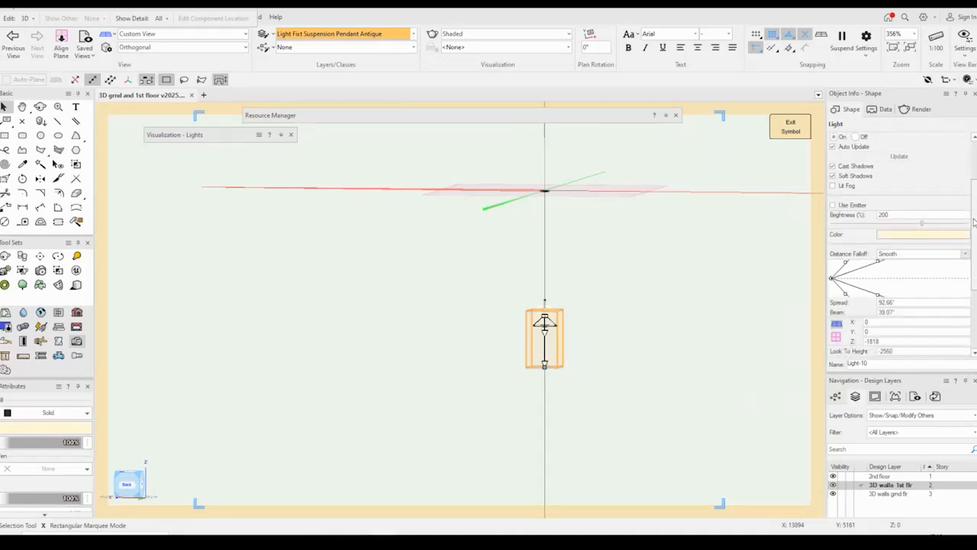
pyautogui.click(927, 237)
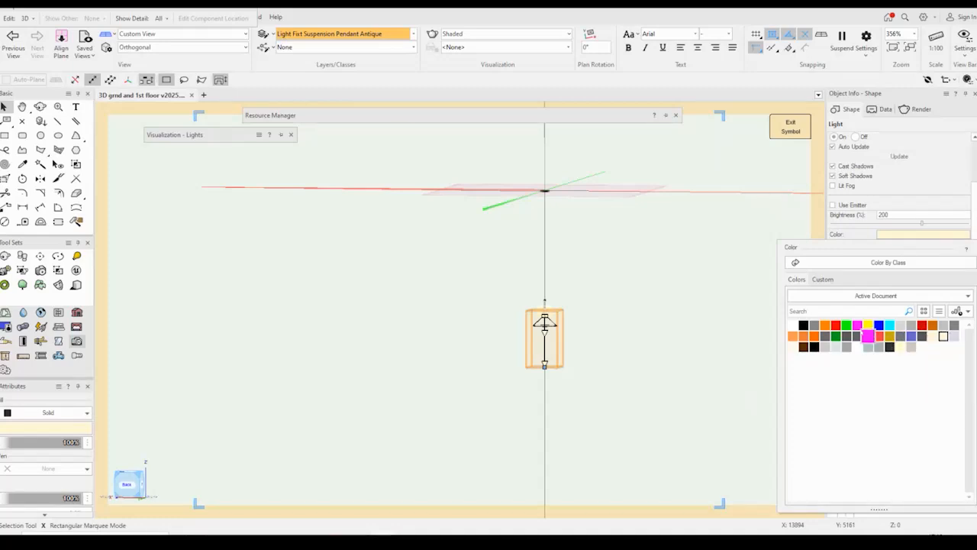
pyautogui.click(870, 338)
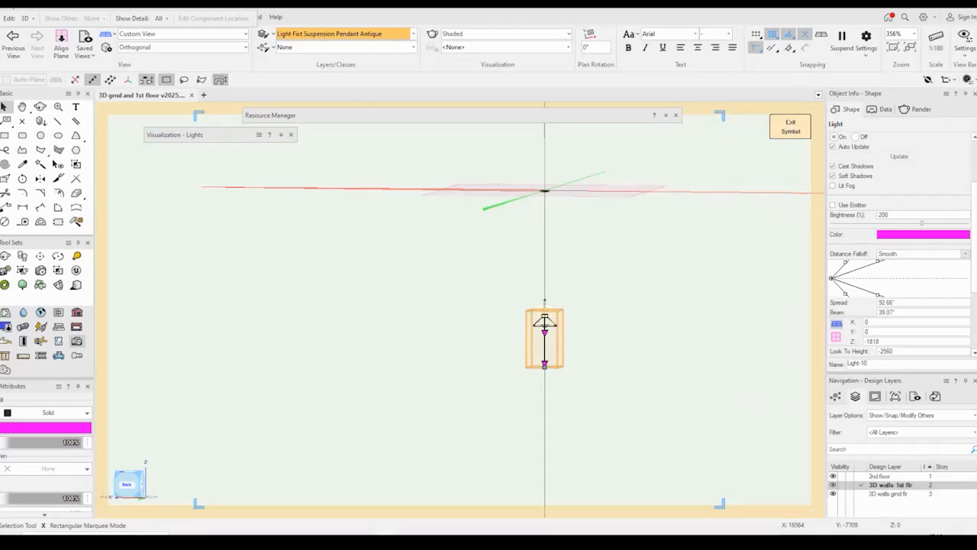
pyautogui.click(789, 124)
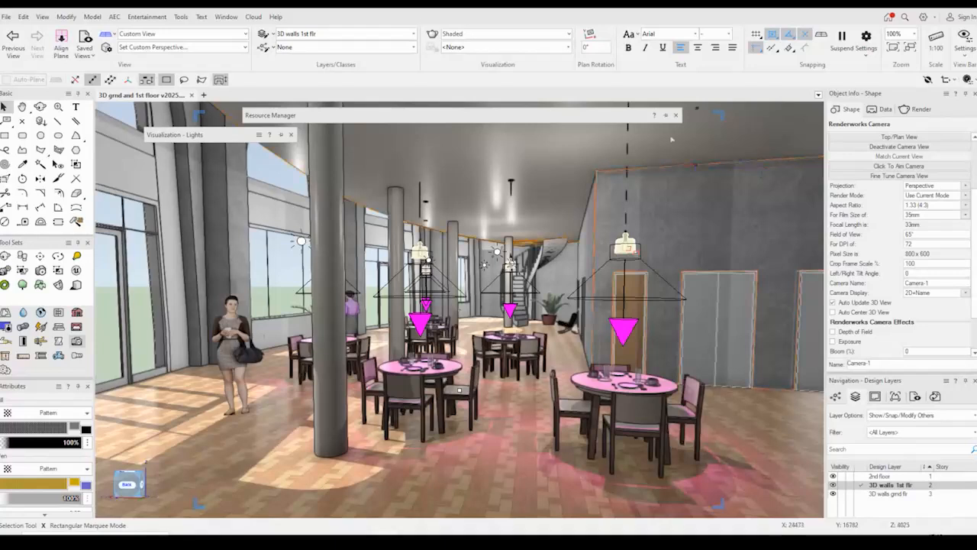
# Edit the pendant symbol's 3D component again and set its light colour to pale cream.
pyautogui.moveTo(523, 115)
pyautogui.rightClick(494, 241)
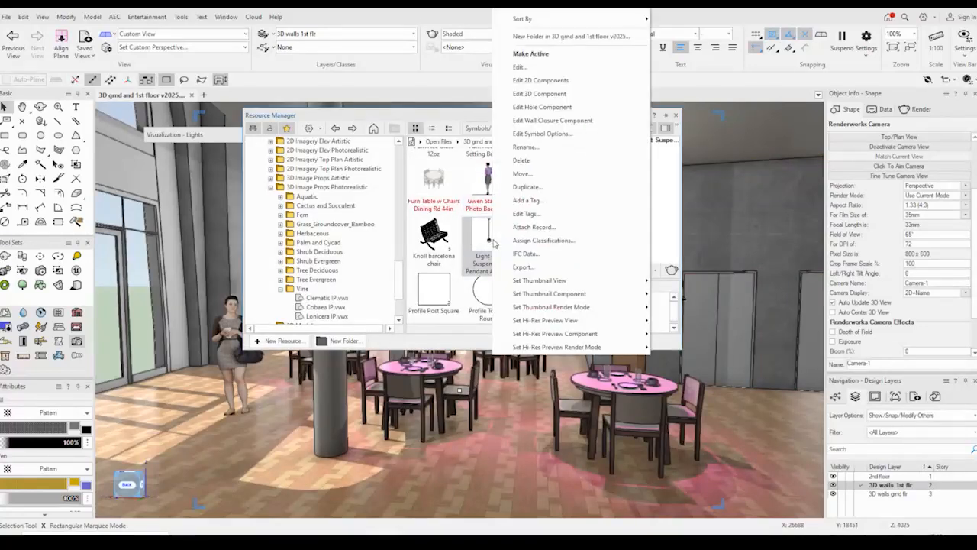
pyautogui.click(555, 102)
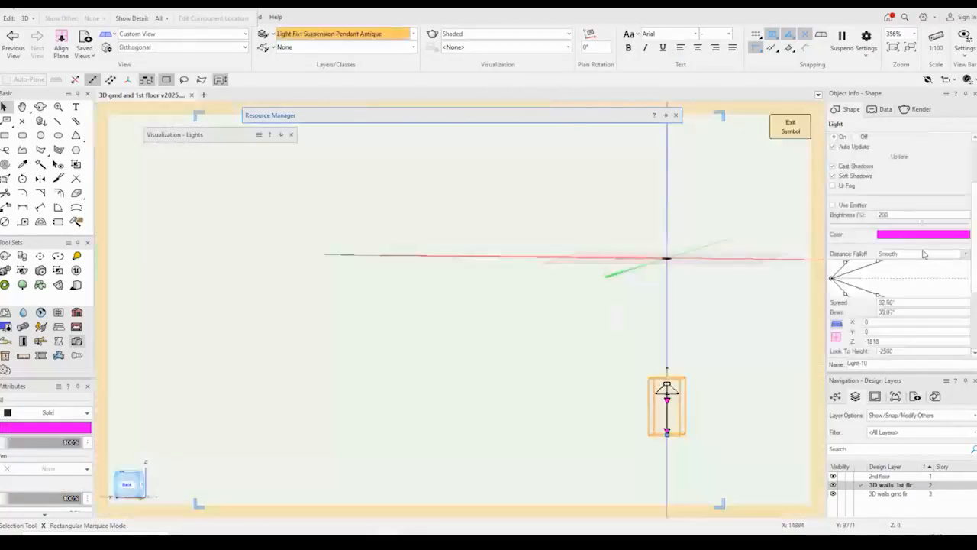
pyautogui.click(924, 235)
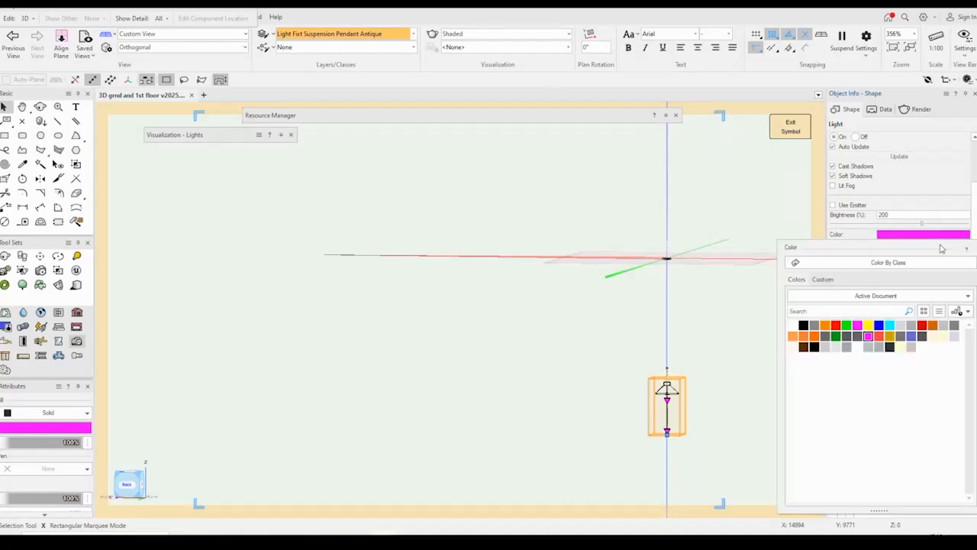
pyautogui.click(933, 336)
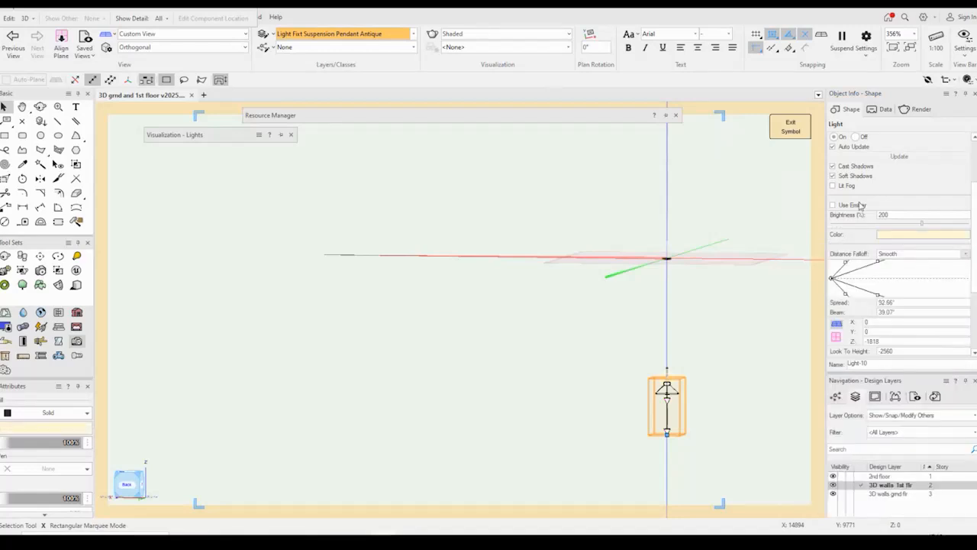
pyautogui.click(790, 126)
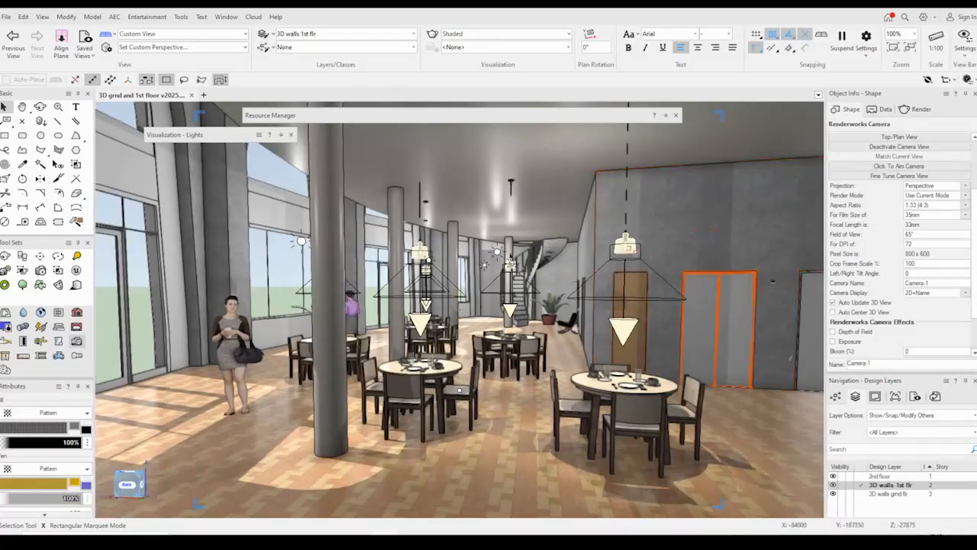
# Deactivate the Camera-1 view, open the sheet layer Sht-2 restaurant interior and deselect its viewport.
pyautogui.click(871, 146)
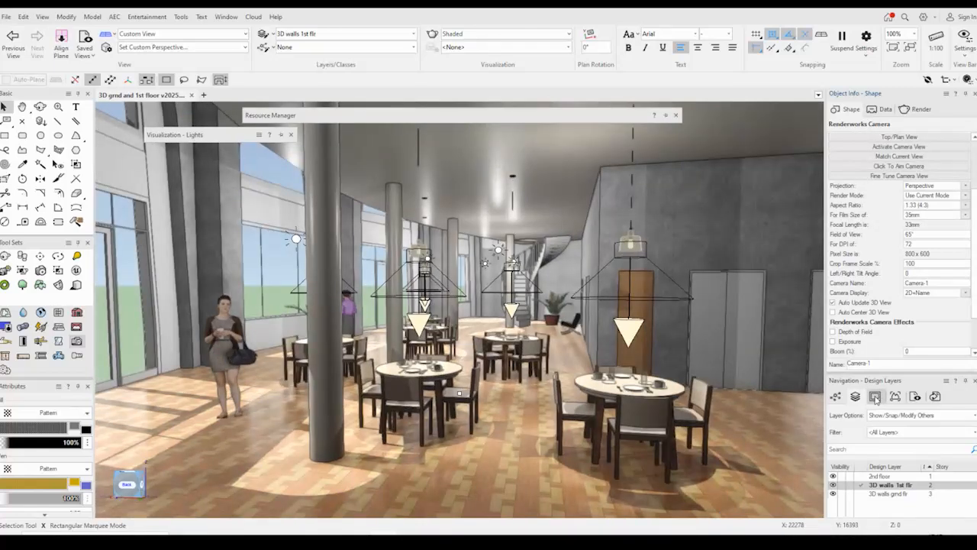
pyautogui.click(876, 396)
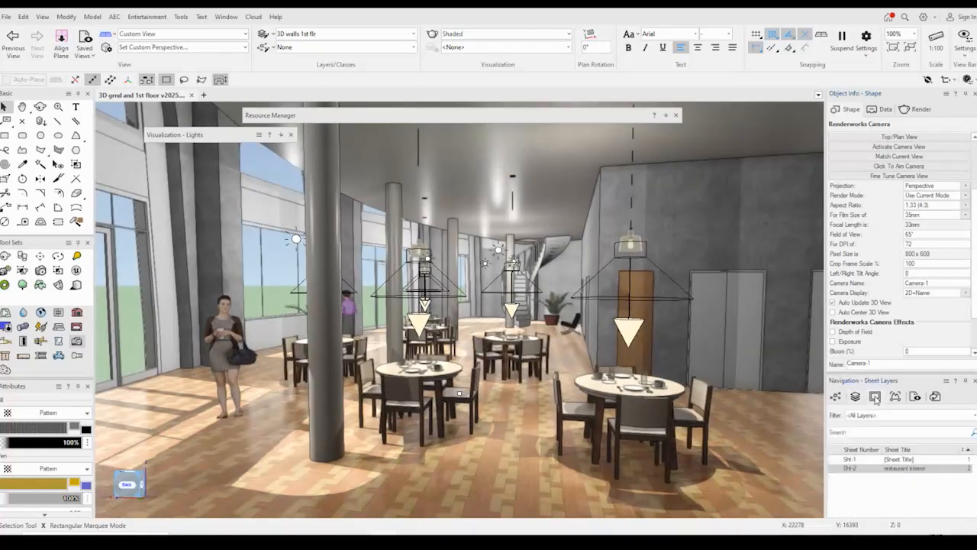
pyautogui.click(837, 468)
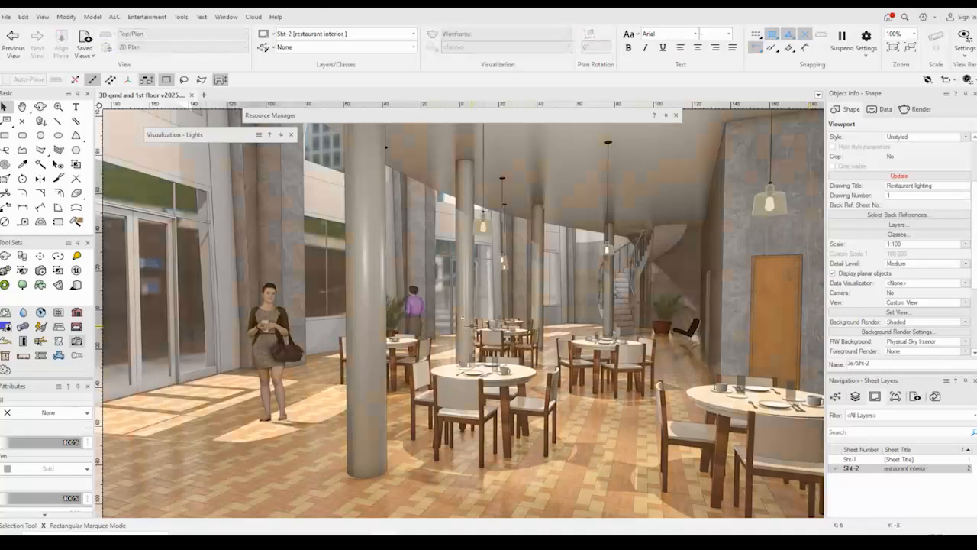
pyautogui.scroll(-1, 472, 326)
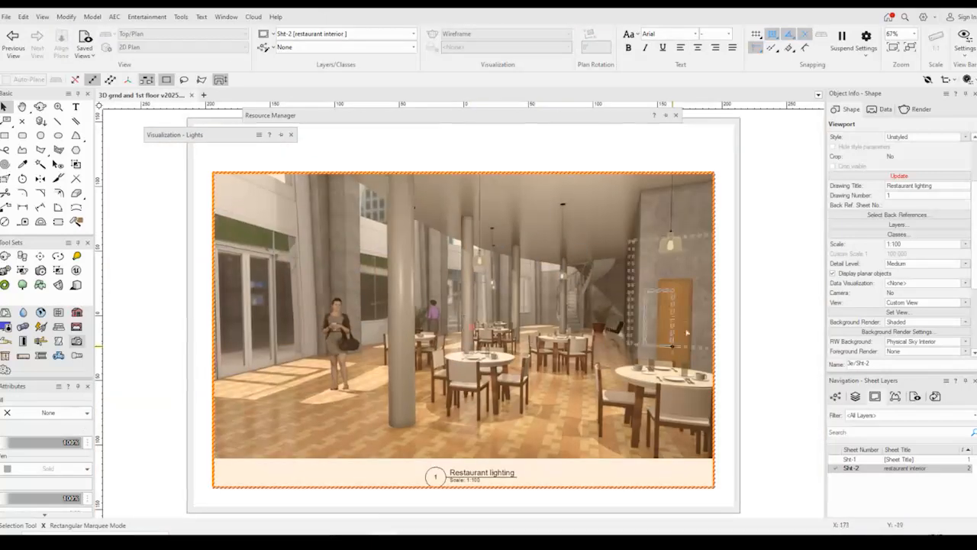
pyautogui.click(771, 313)
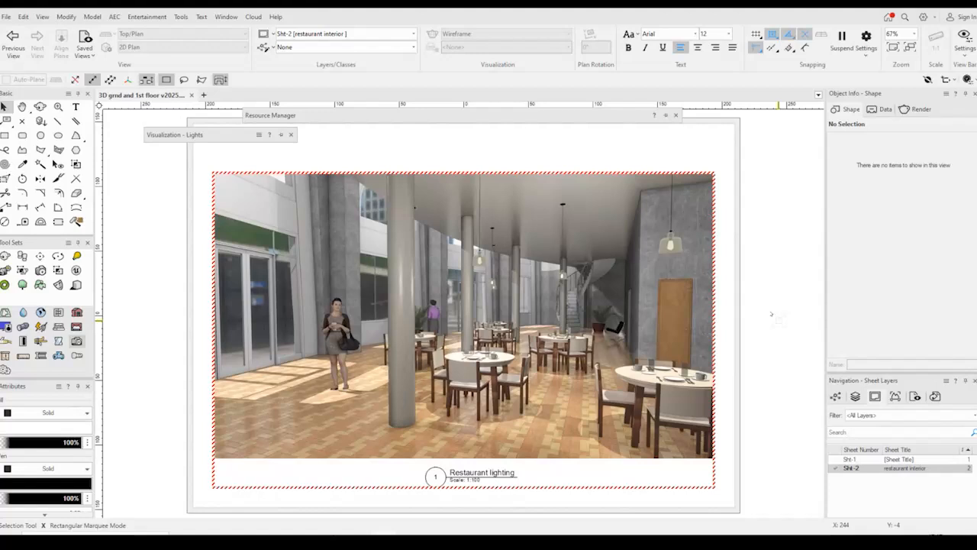